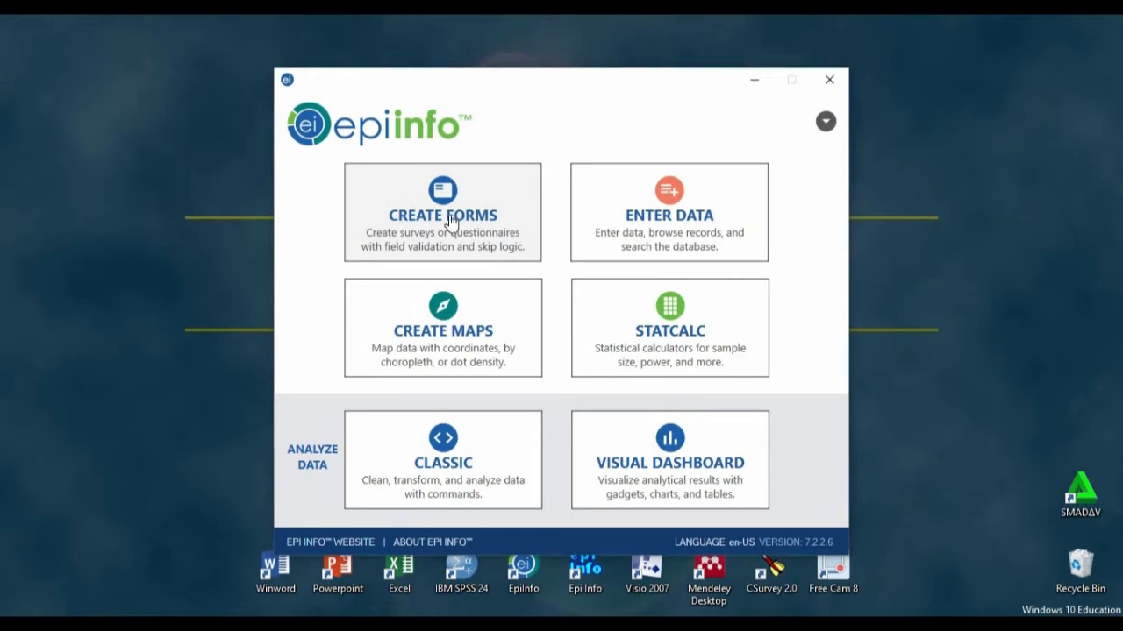
- Open the form designer in a maximized window and start a new project named instrumen_data_puskesmas_2019
click(449, 221)
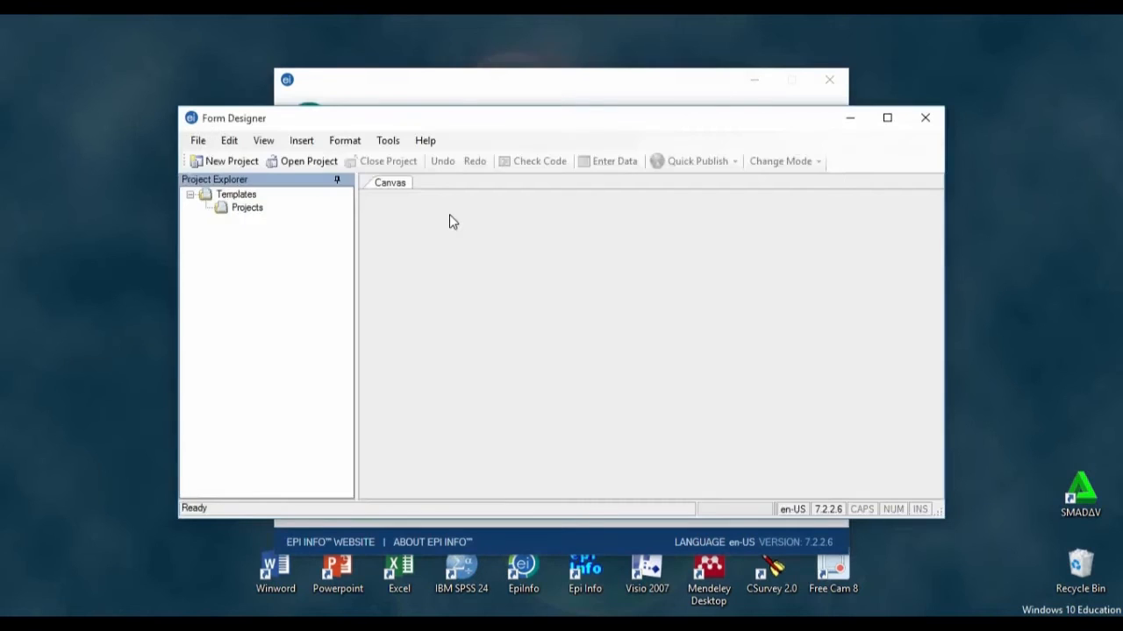
click(886, 118)
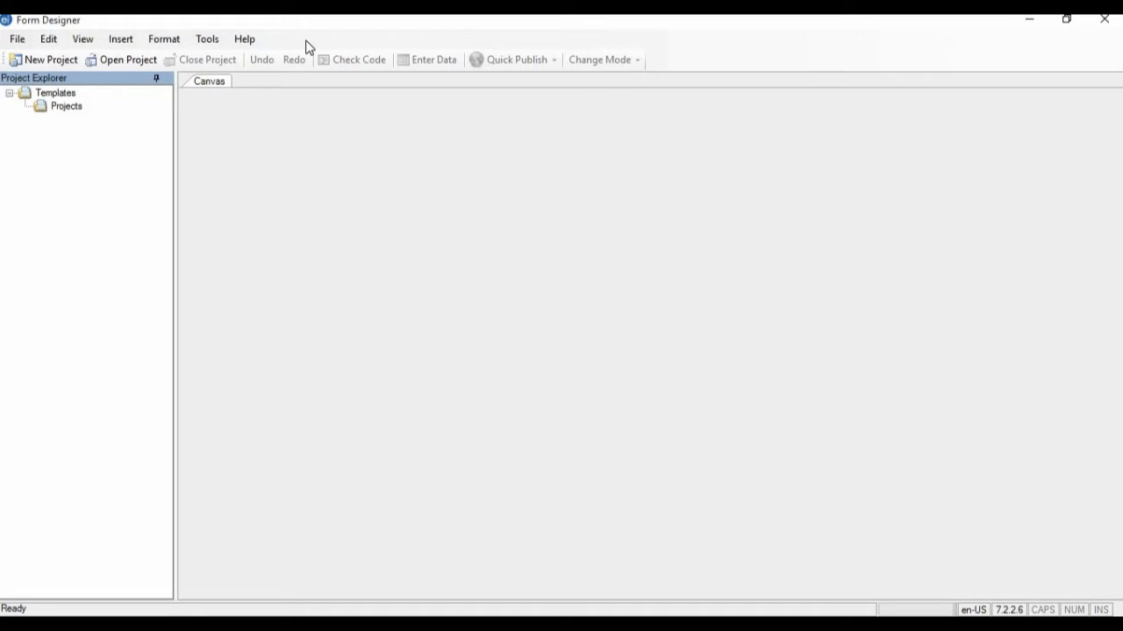
click(68, 59)
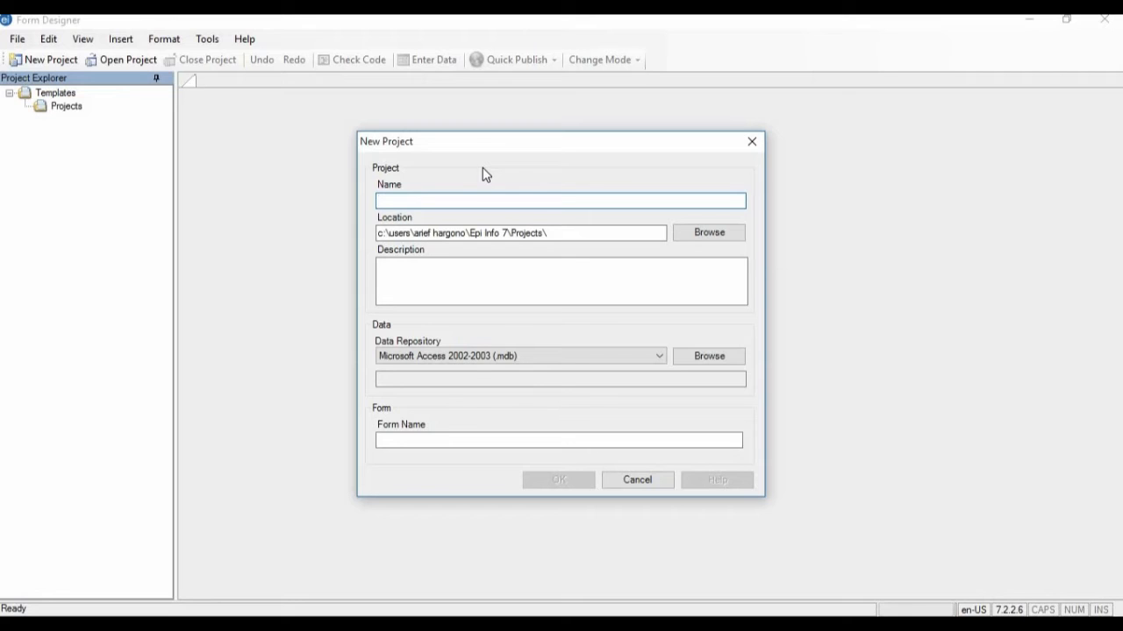
text(instrumen_data_puskesmas_2019)
- Set the new project's location to the Epi Info 7 folder
click(704, 233)
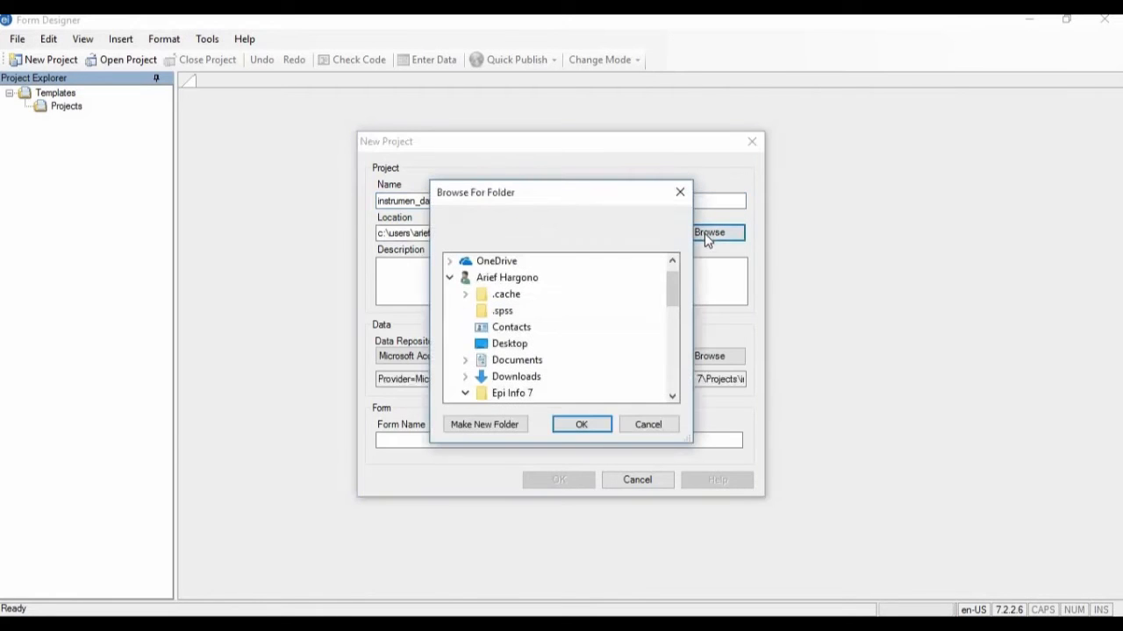
drag(676, 284, 677, 313)
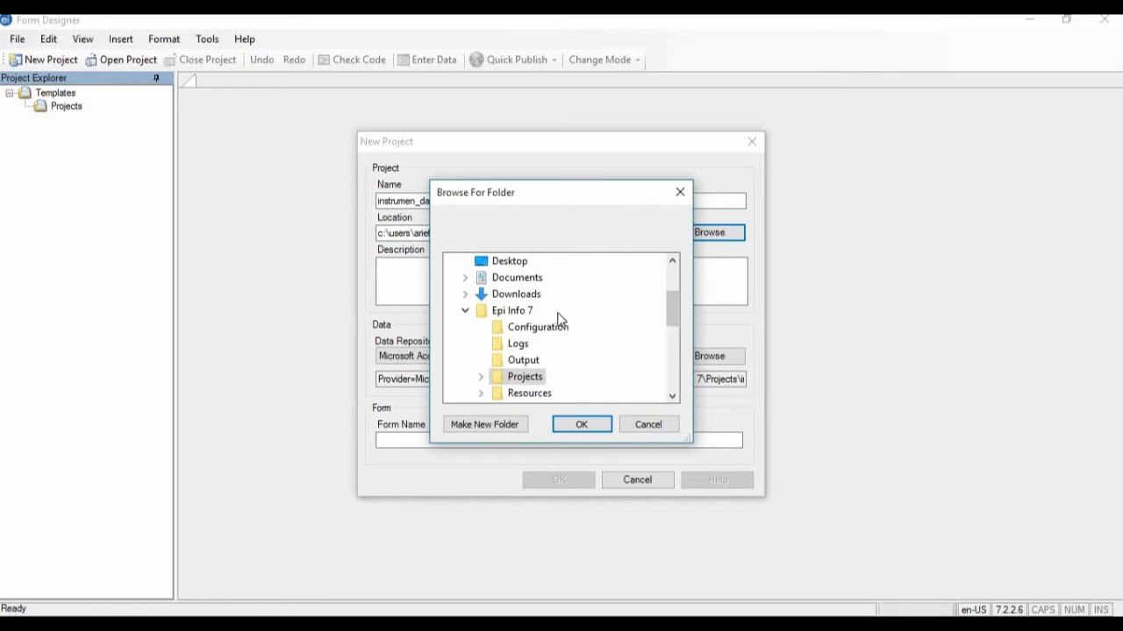
click(524, 314)
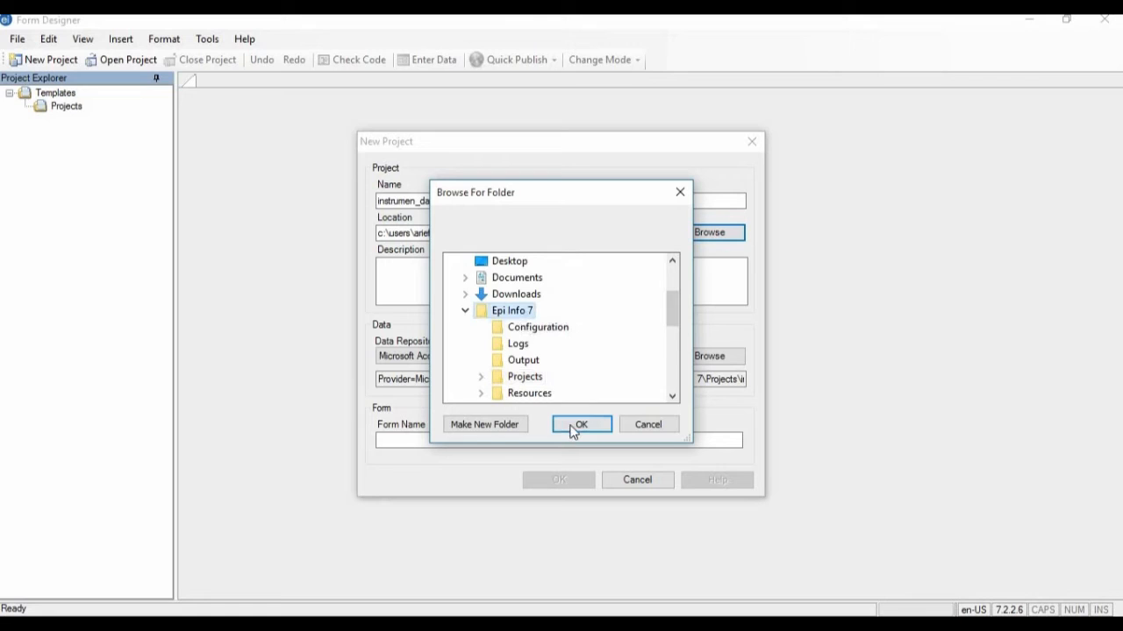
click(577, 428)
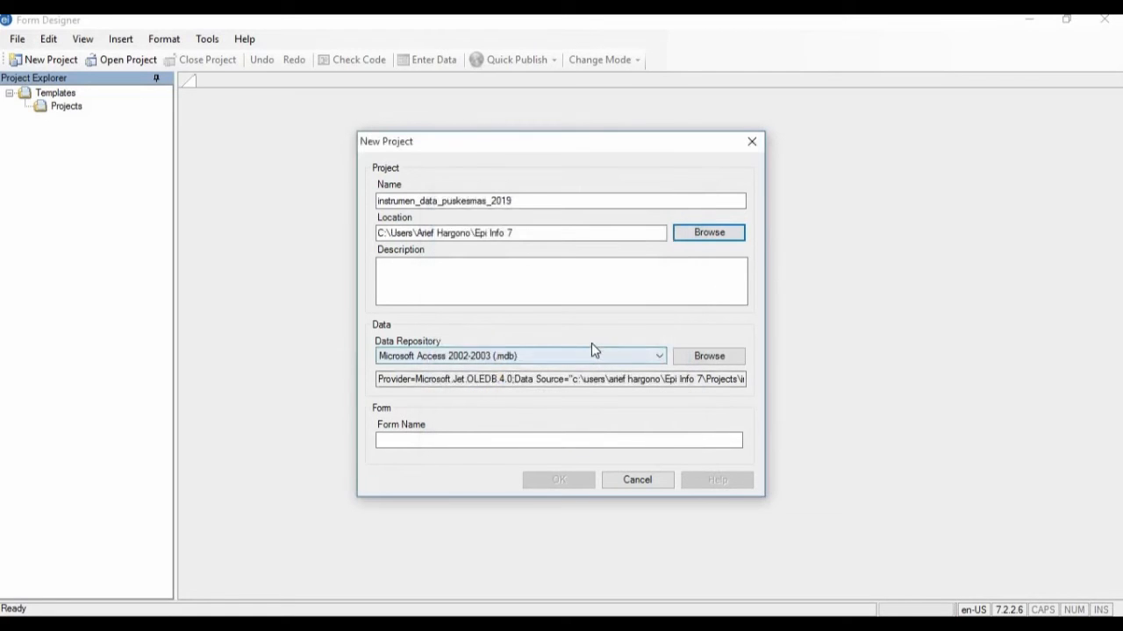
- Name the project's form registerpasien and create the project
click(390, 441)
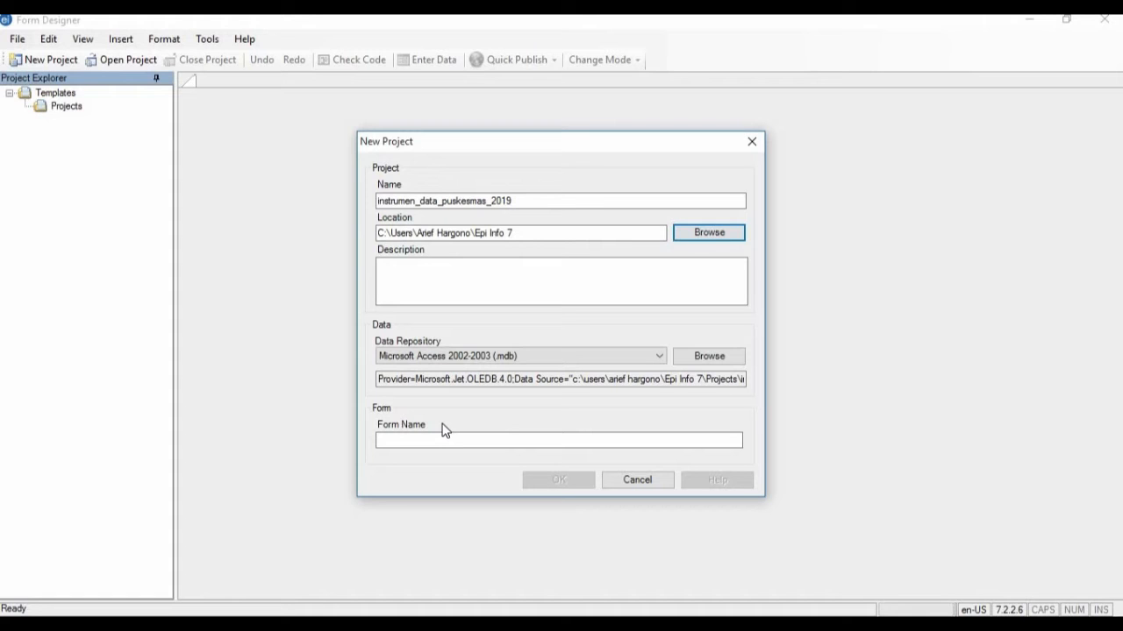
click(394, 439)
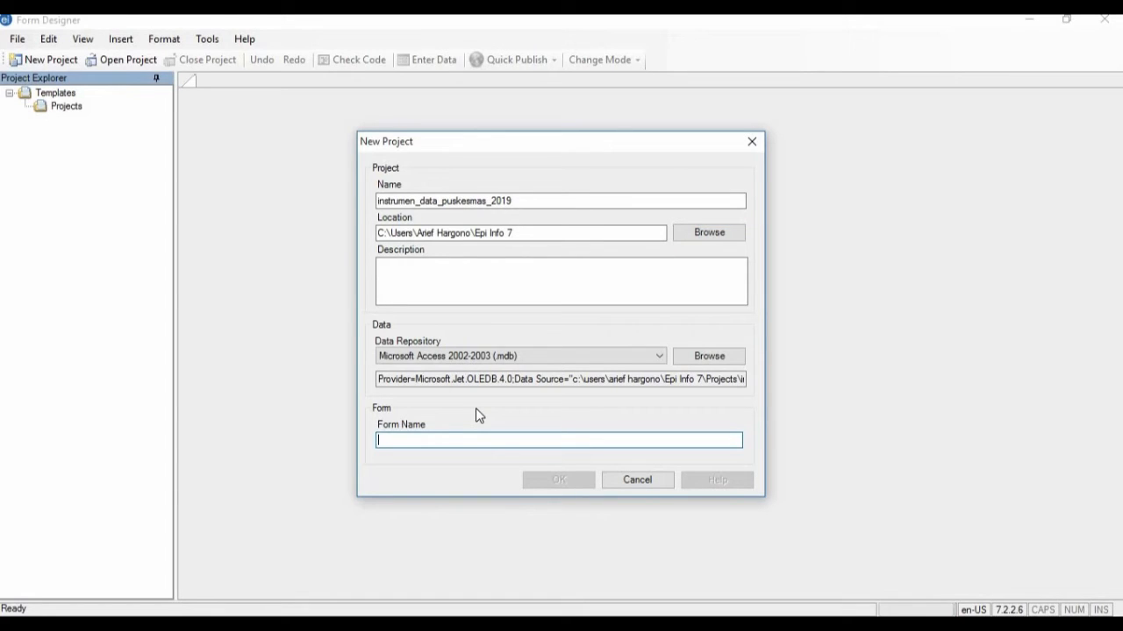
text(r)
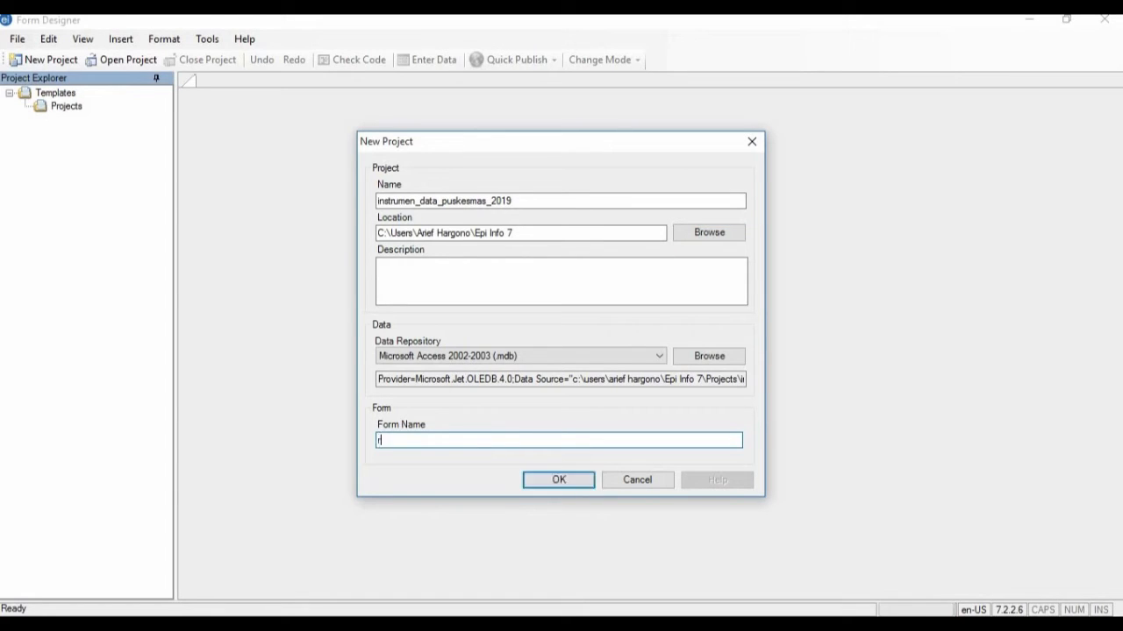
text(egisterpasien)
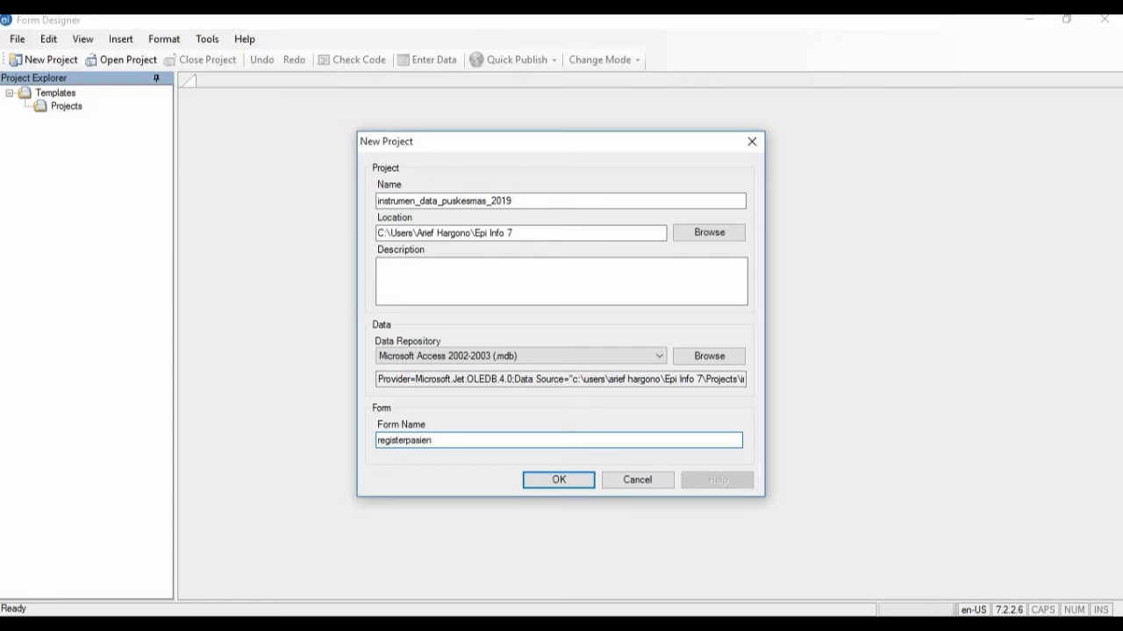
click(560, 479)
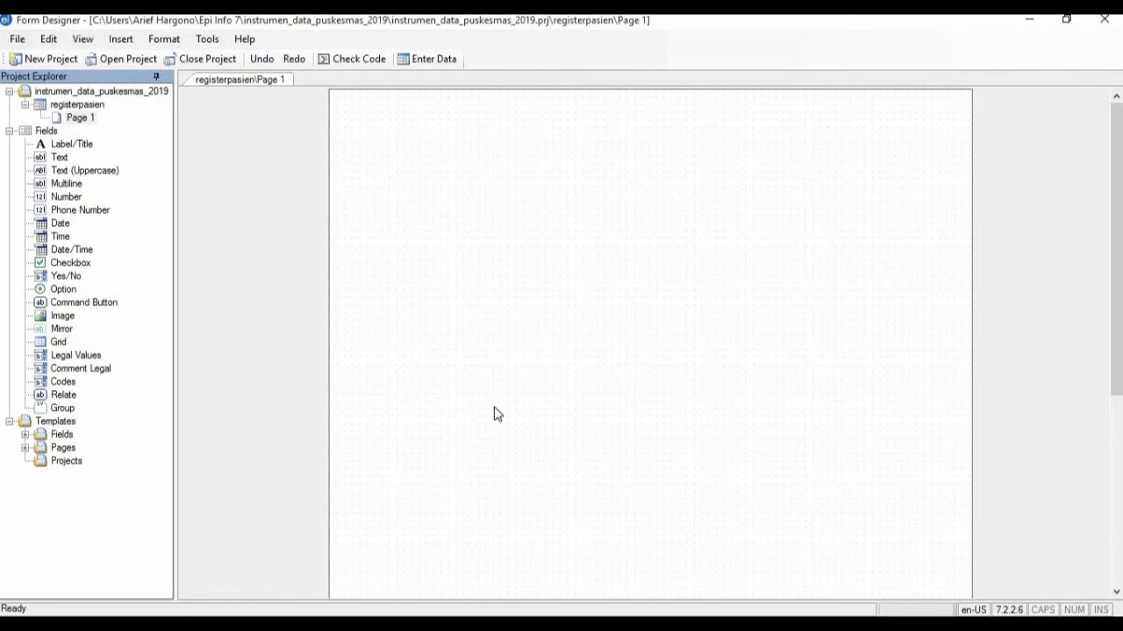
- Add a label/title field reading "FORMAT INSTRUMEN DATA PASIEN" with the field name title001
click(79, 146)
click(205, 173)
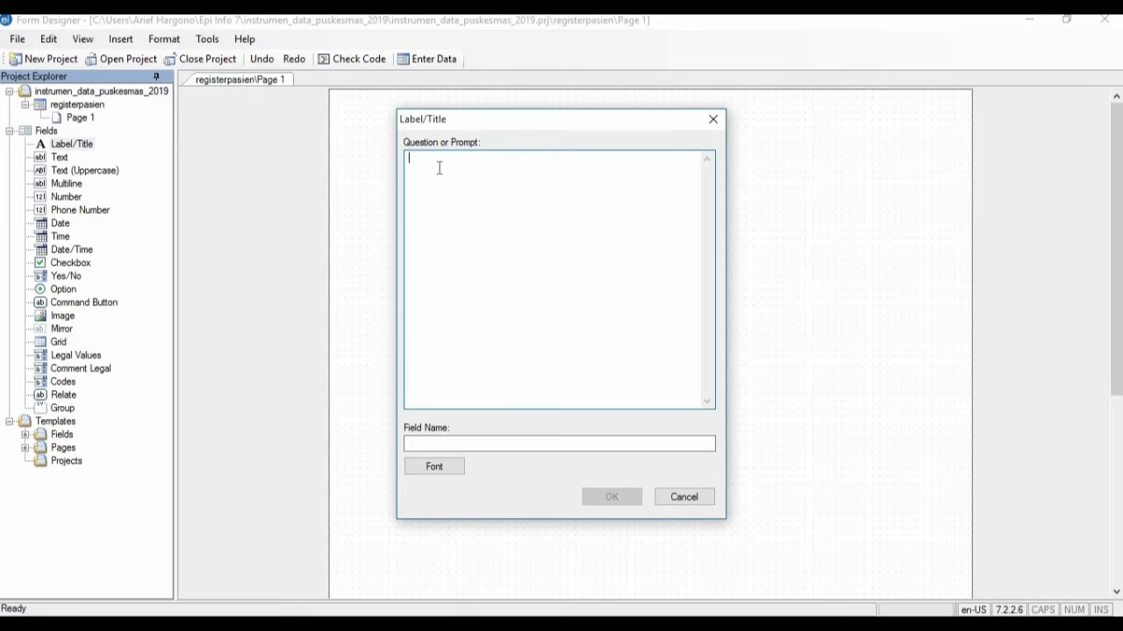
text(FORMAT INSTRUMEN DA)
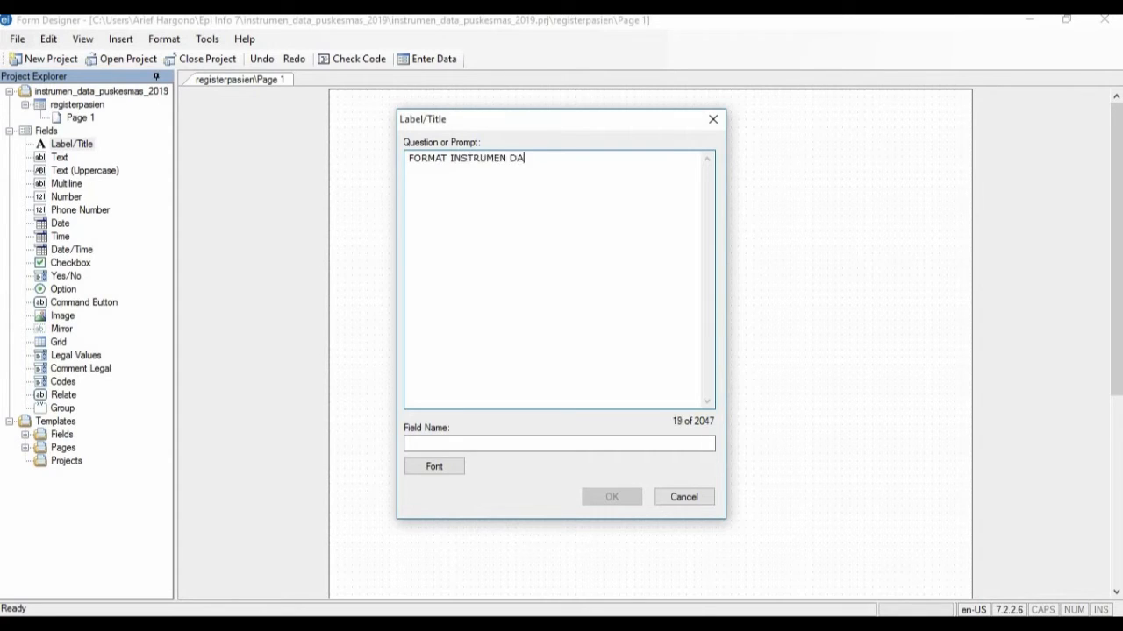
text(TA PASIEN)
click(413, 443)
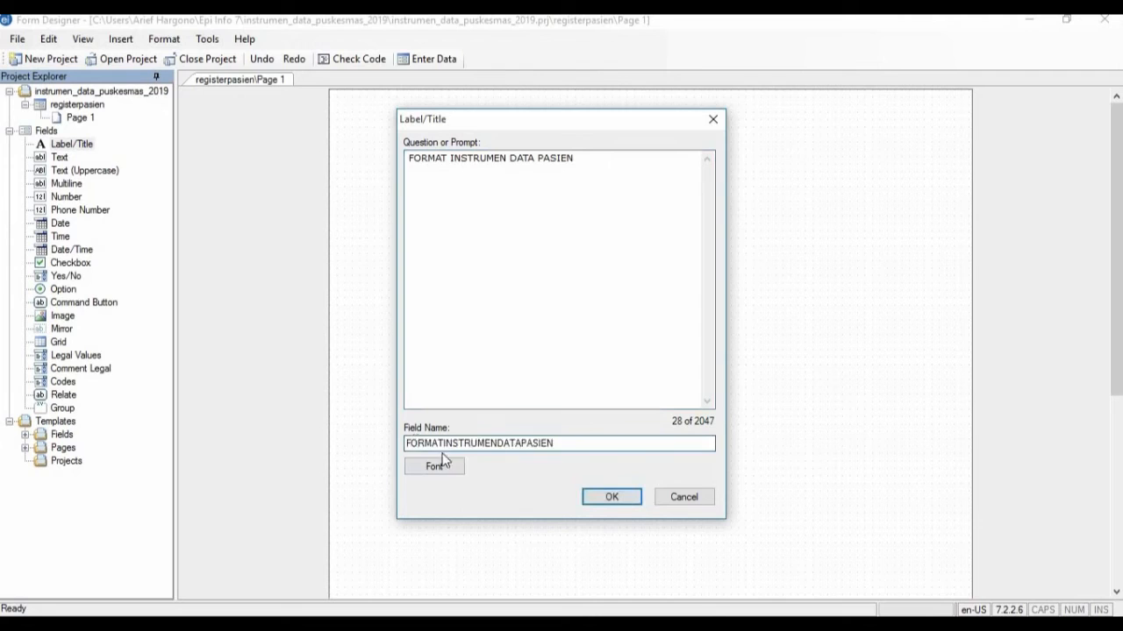
drag(561, 443, 392, 445)
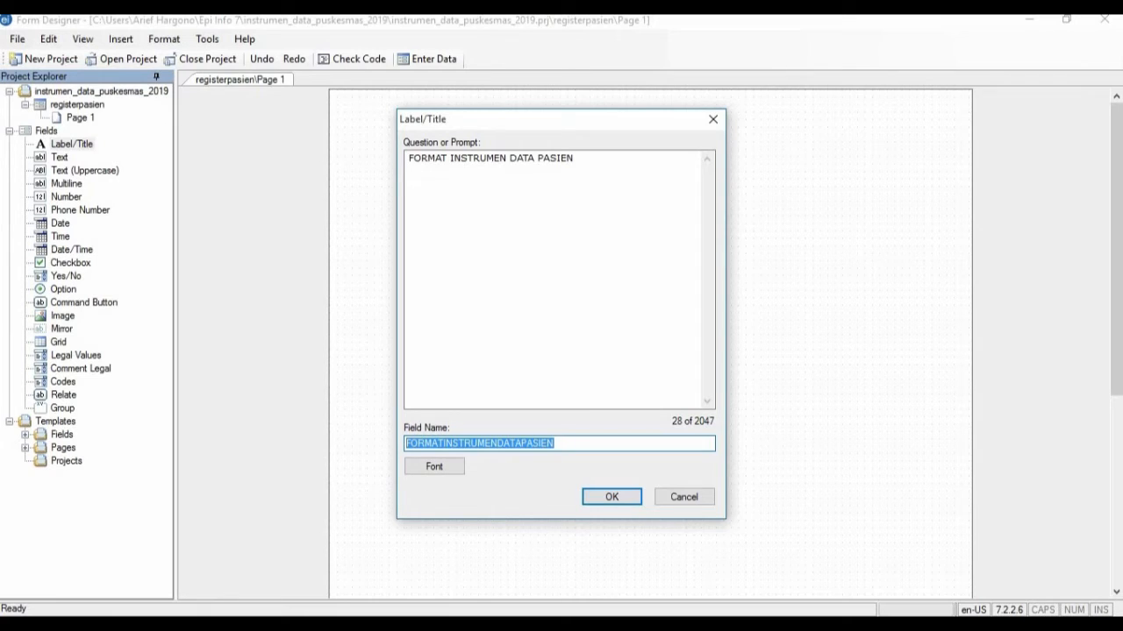
text(title)
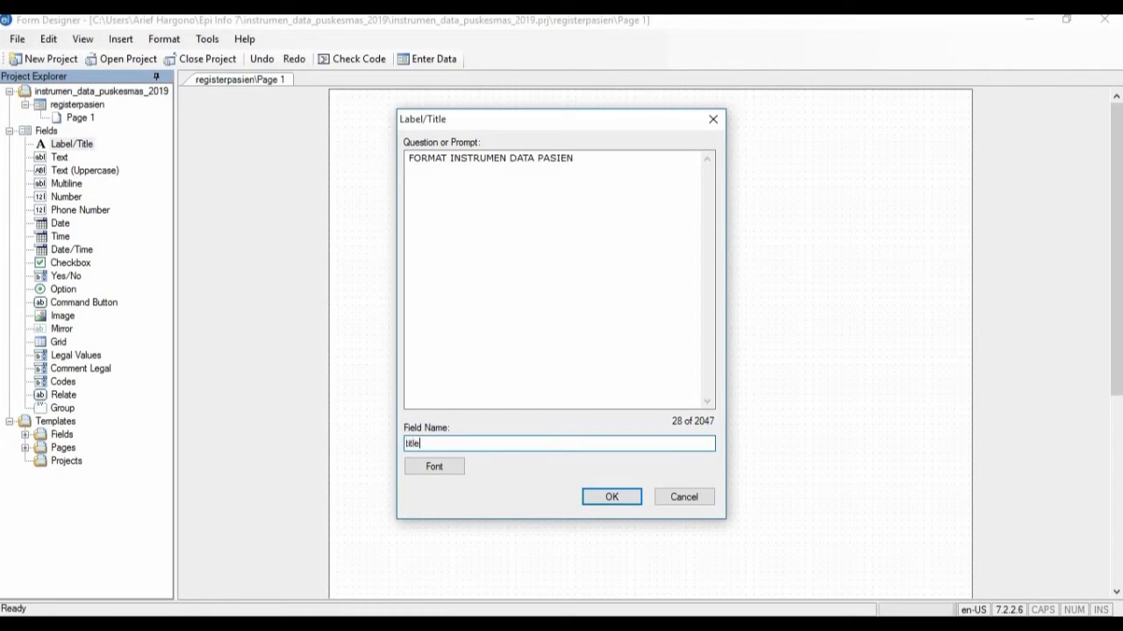
text(001)
- Format the title label in Arial Bold, size 16, and place it centred near the page's upper edge
click(438, 468)
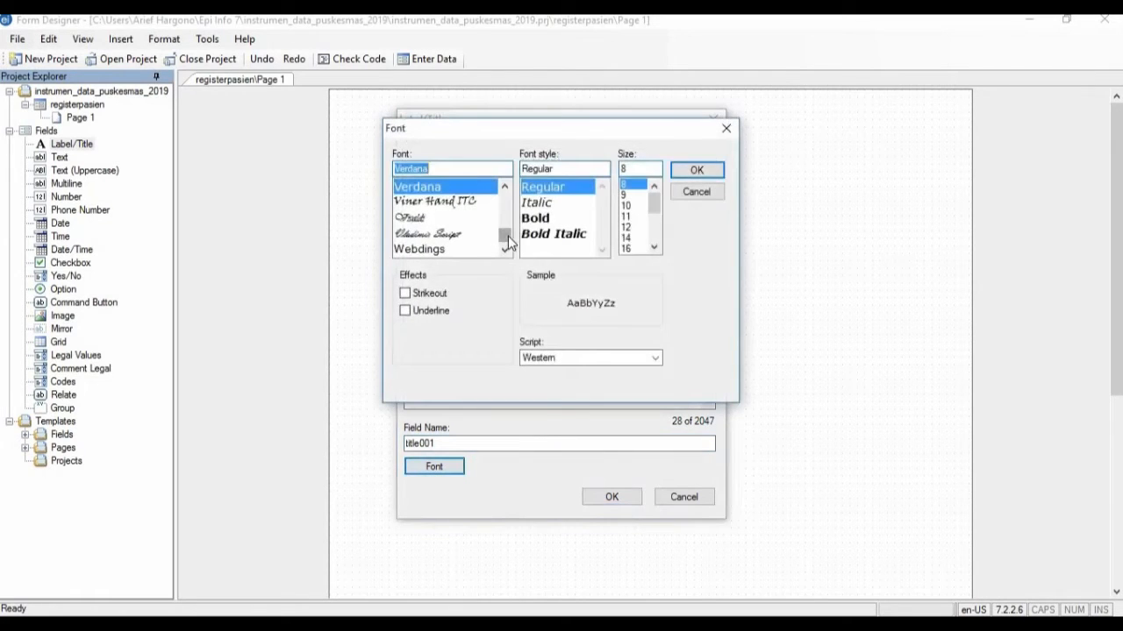
drag(508, 235, 506, 198)
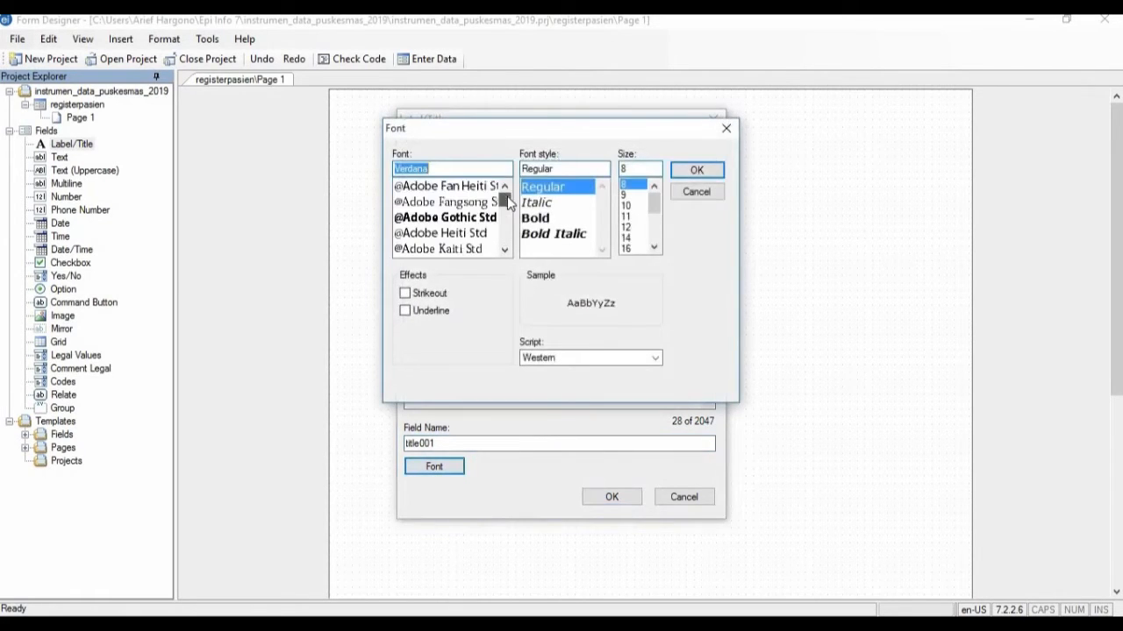
click(507, 228)
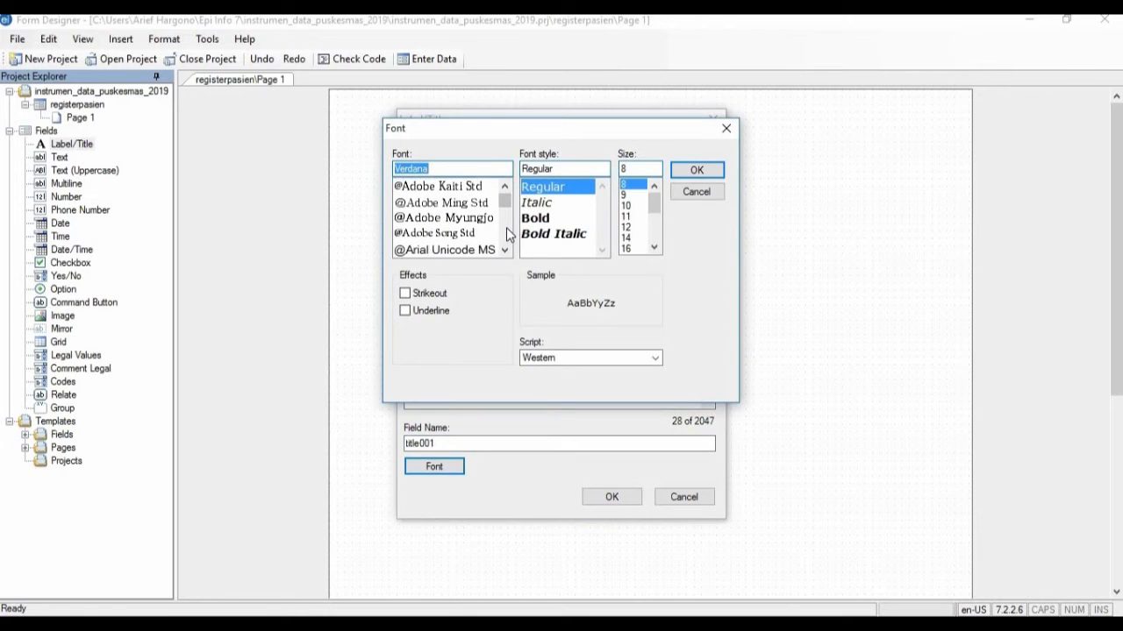
click(507, 233)
click(507, 233)
click(507, 234)
click(507, 233)
click(507, 234)
click(507, 233)
click(507, 233)
click(507, 233)
click(507, 233)
click(507, 233)
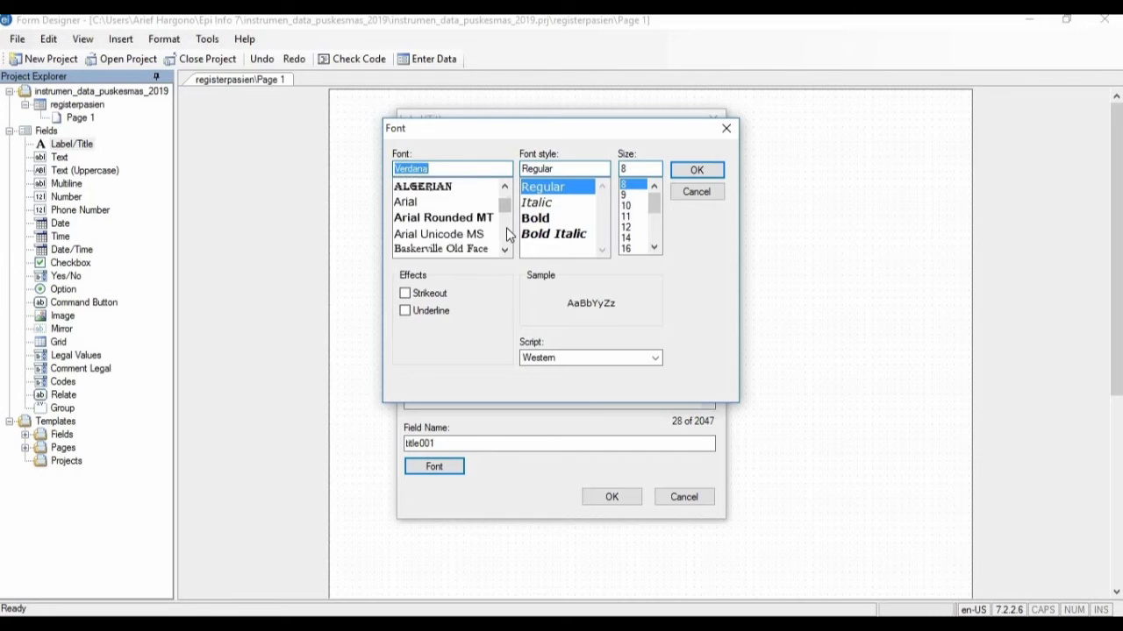
click(419, 206)
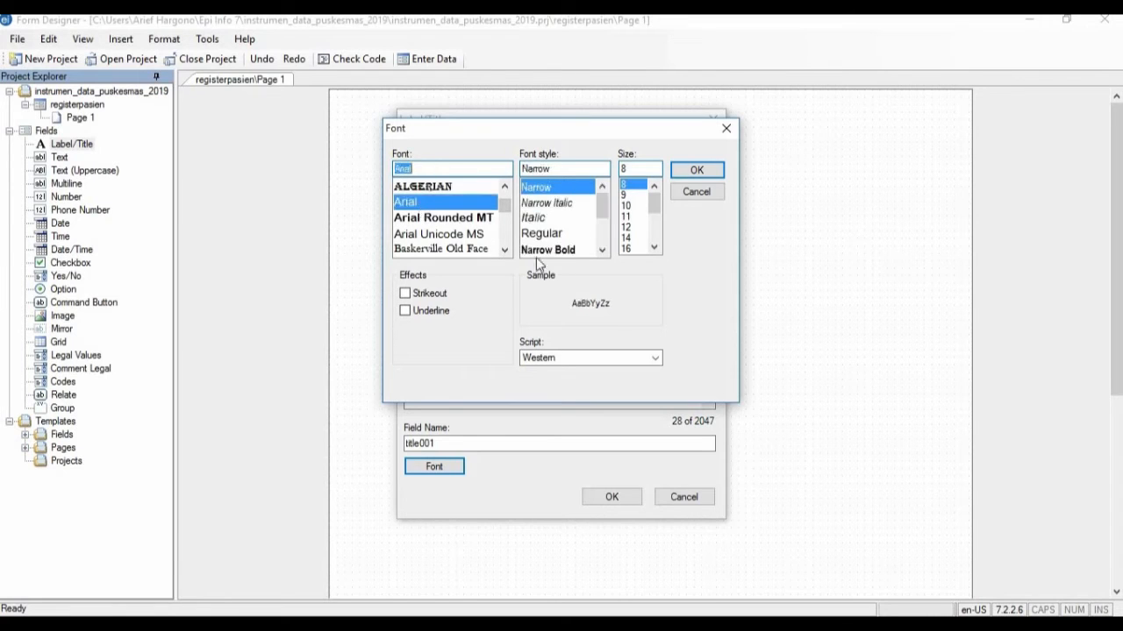
click(604, 226)
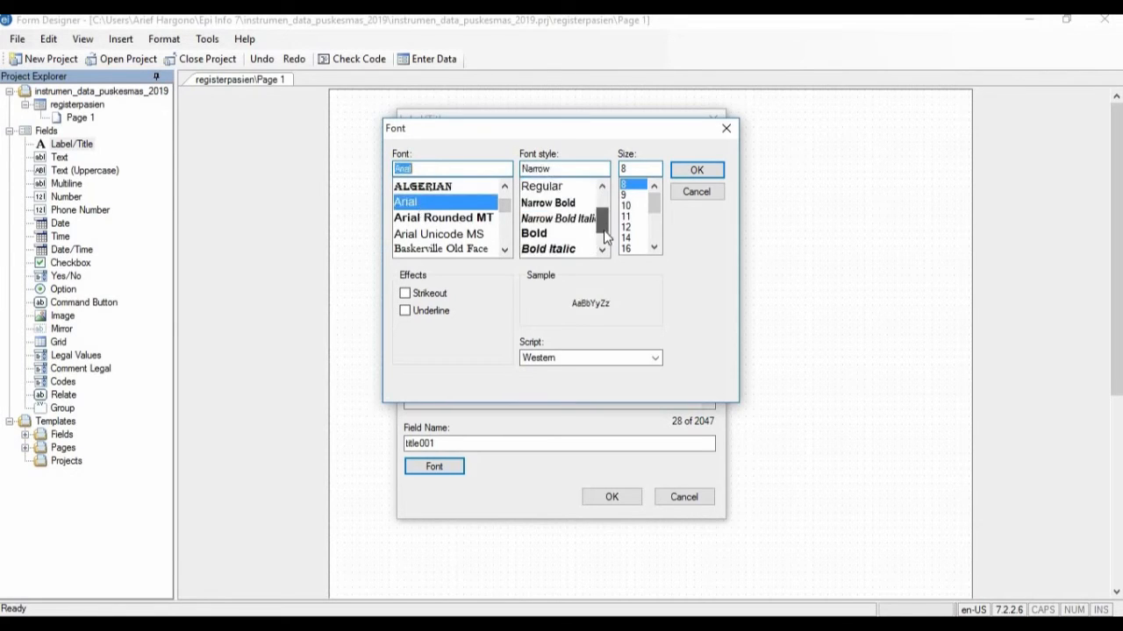
click(543, 219)
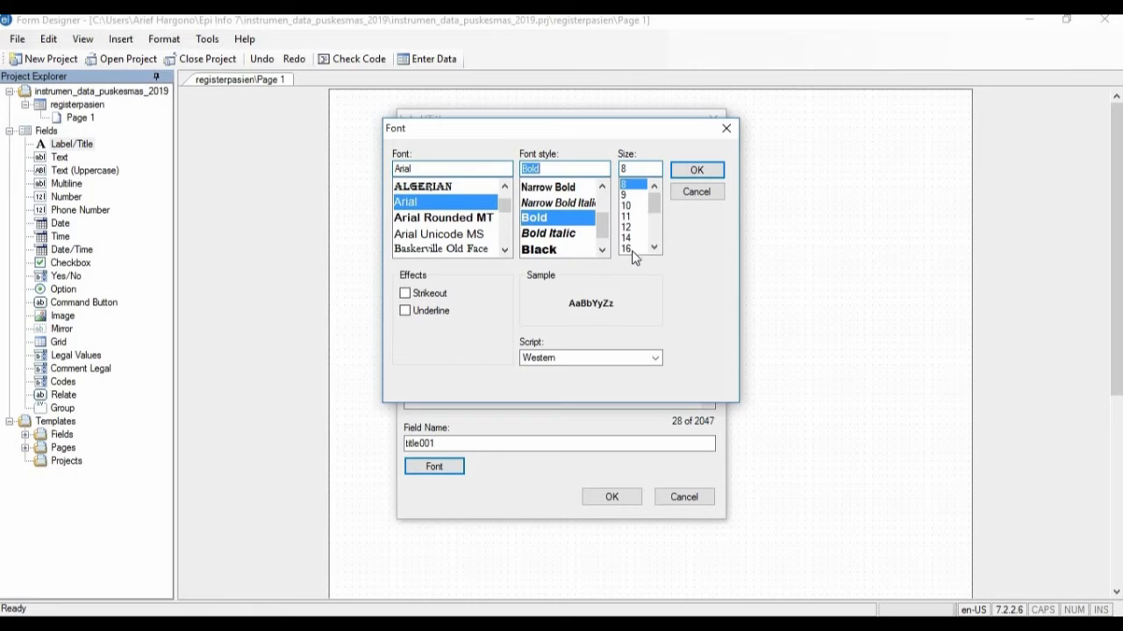
click(630, 249)
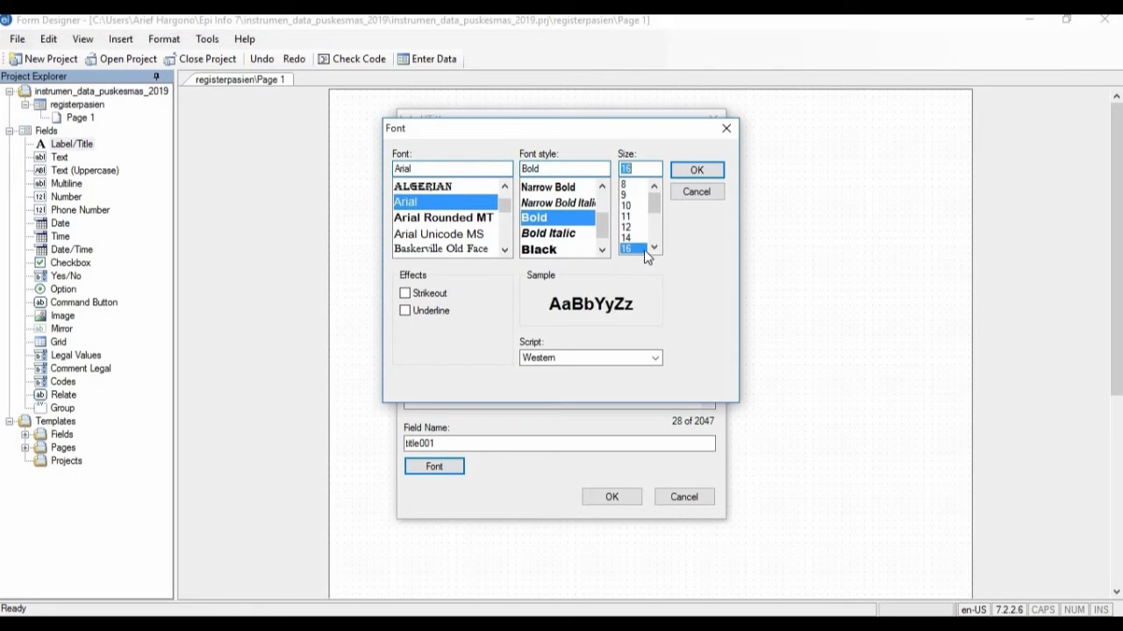
click(695, 172)
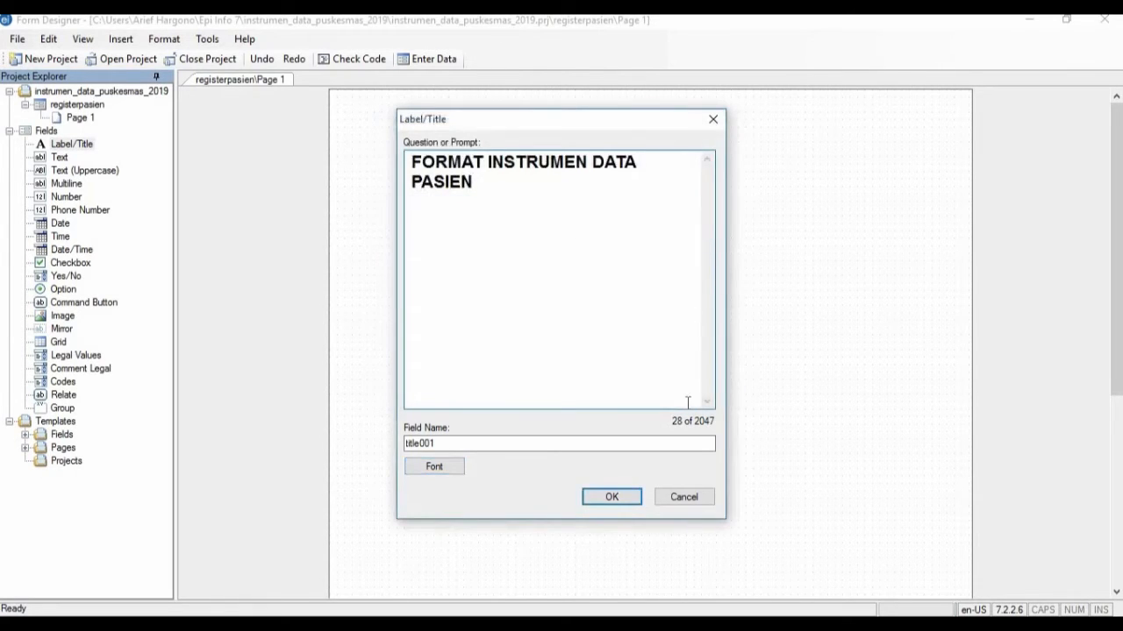
click(623, 496)
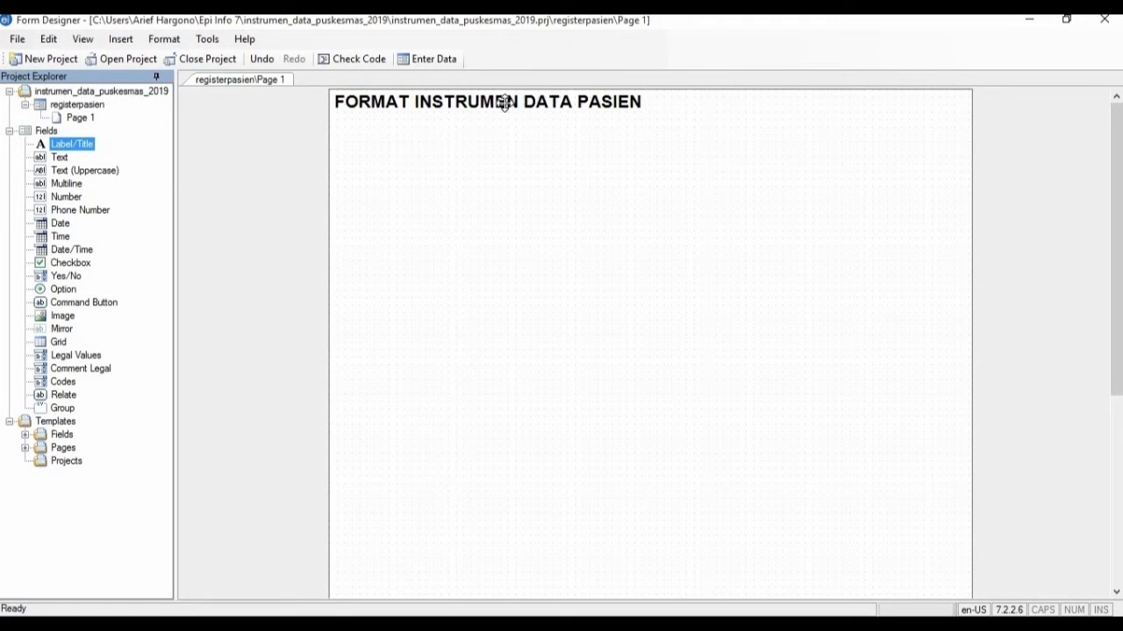
drag(501, 103, 671, 128)
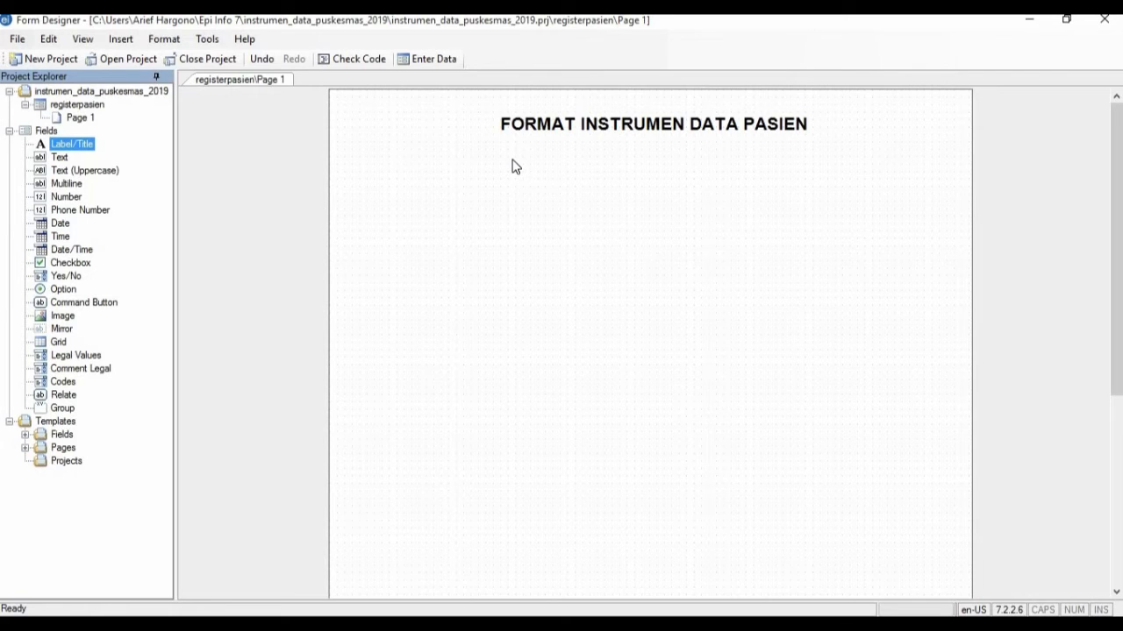
- Create a text field with the prompt "ID Pasien" and the field name IDPx
double_click(63, 163)
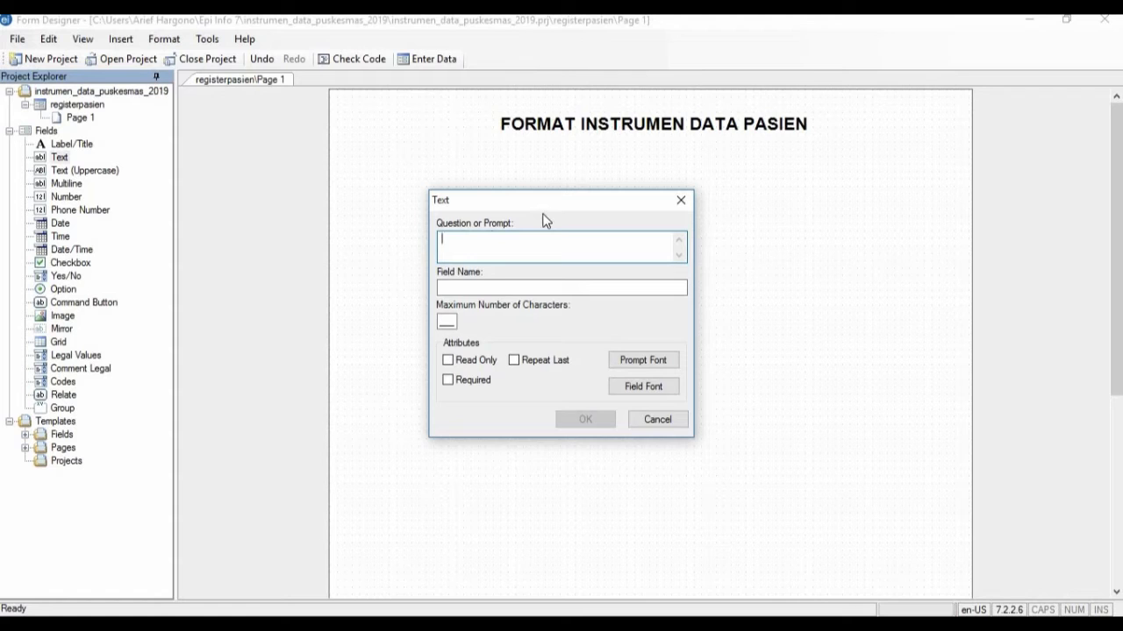
text(ID Pasien)
click(450, 287)
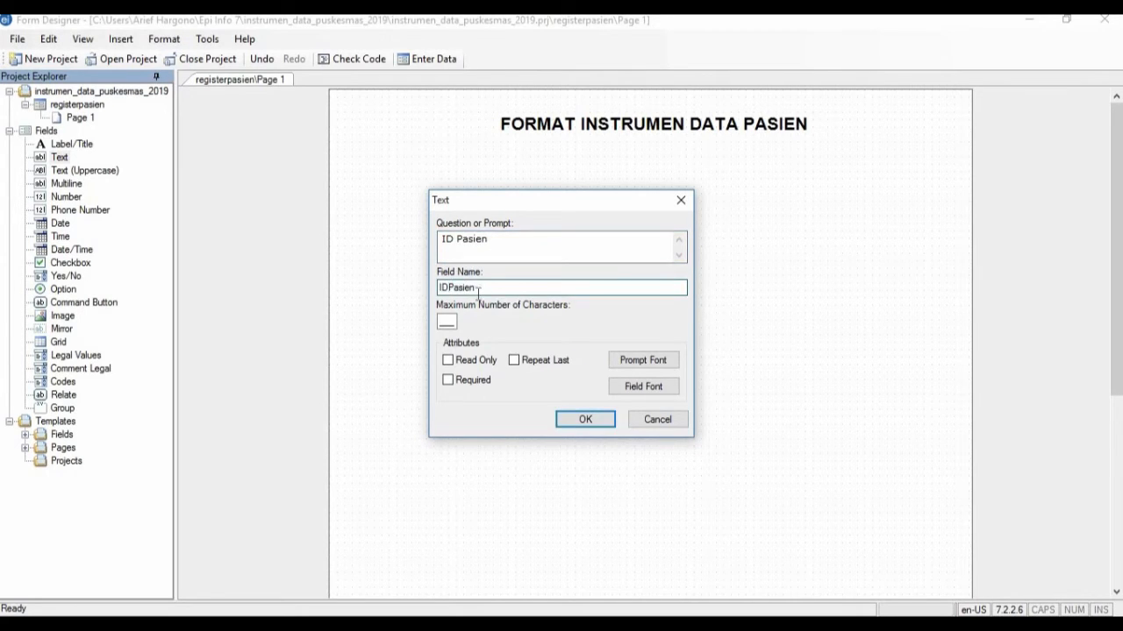
key(BackSpace)
key(BackSpace)
key(BackSpace)
key(BackSpace)
key(BackSpace)
text(x)
- Limit the ID Pasien field to 10 characters and position it below the title near the page's left margin
click(440, 321)
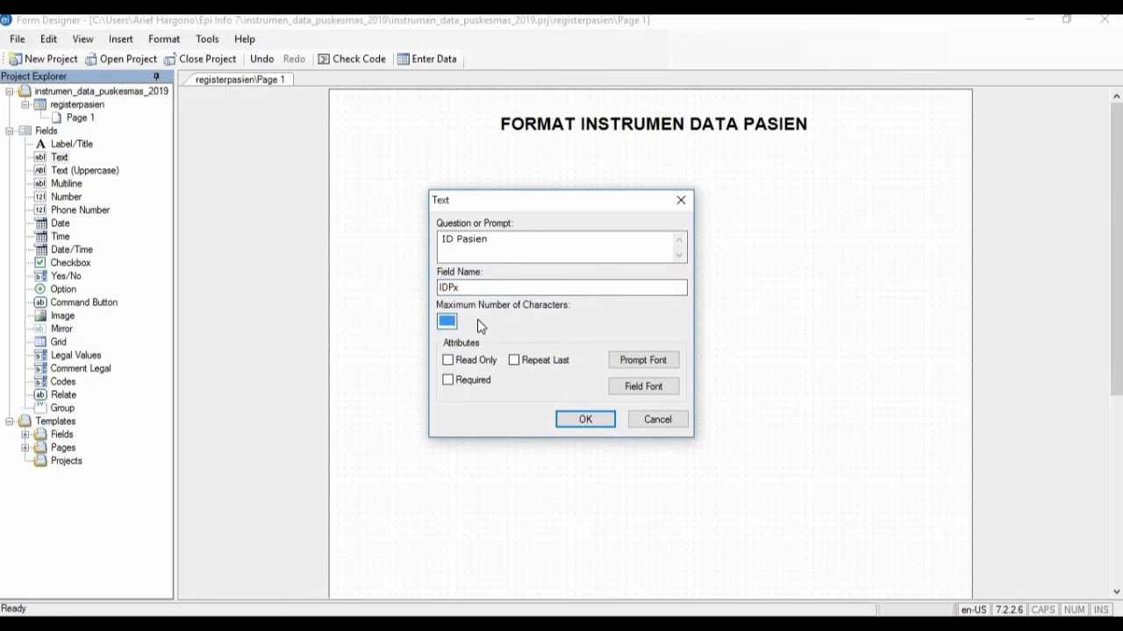
text(10)
click(584, 420)
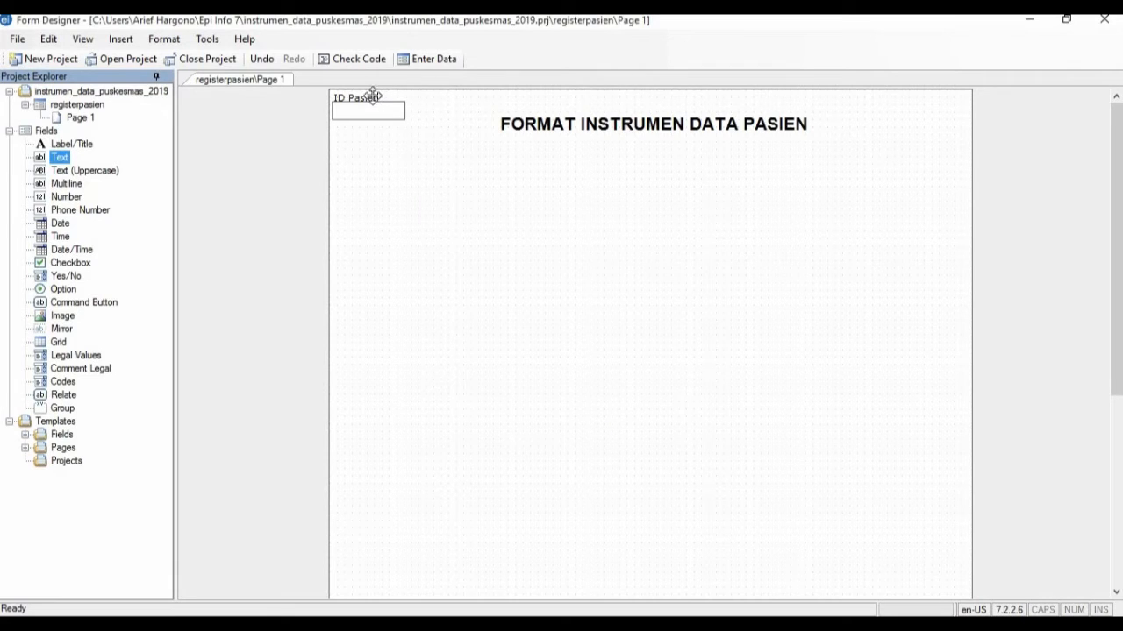
drag(371, 96, 408, 173)
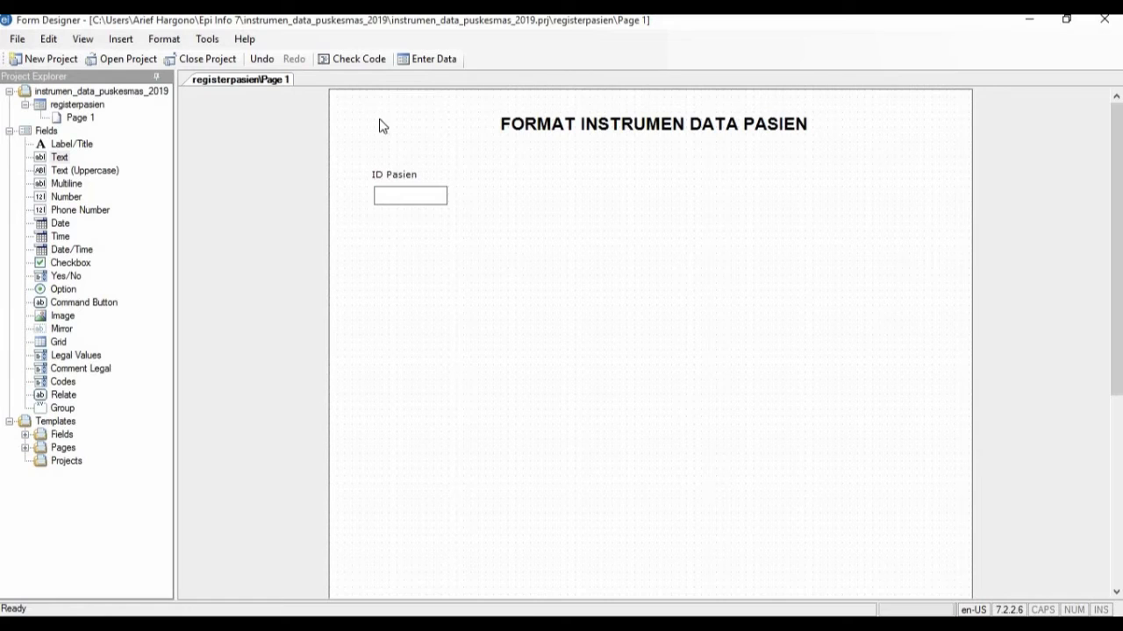
- Create a text field with the prompt "Nama pasien" and the field name Namapx
double_click(59, 158)
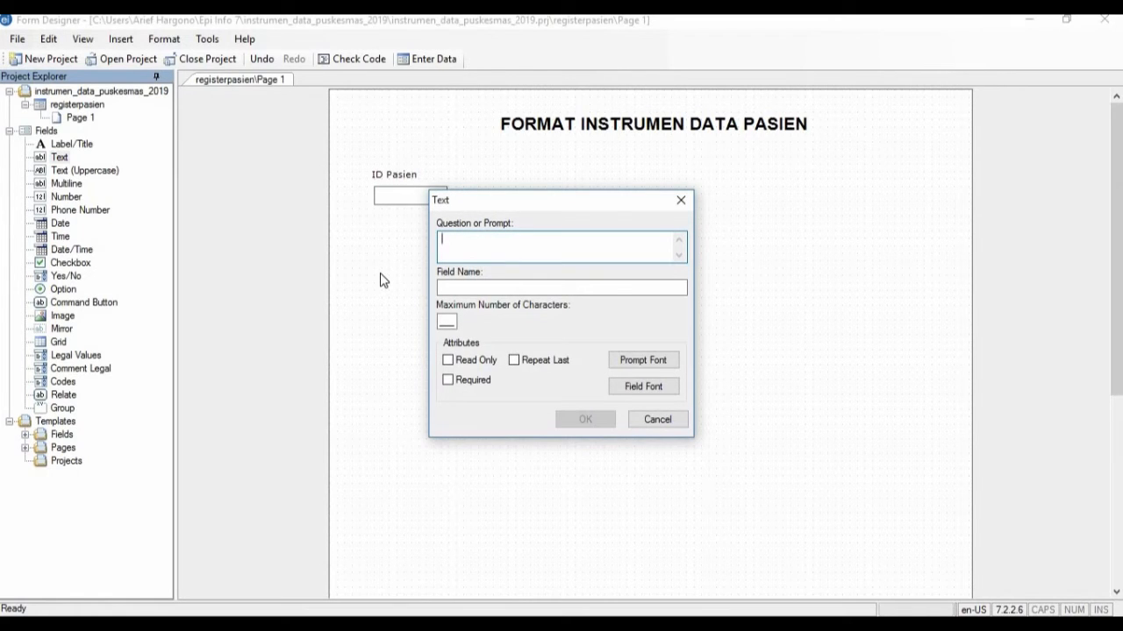
text(Nama pasien)
click(440, 287)
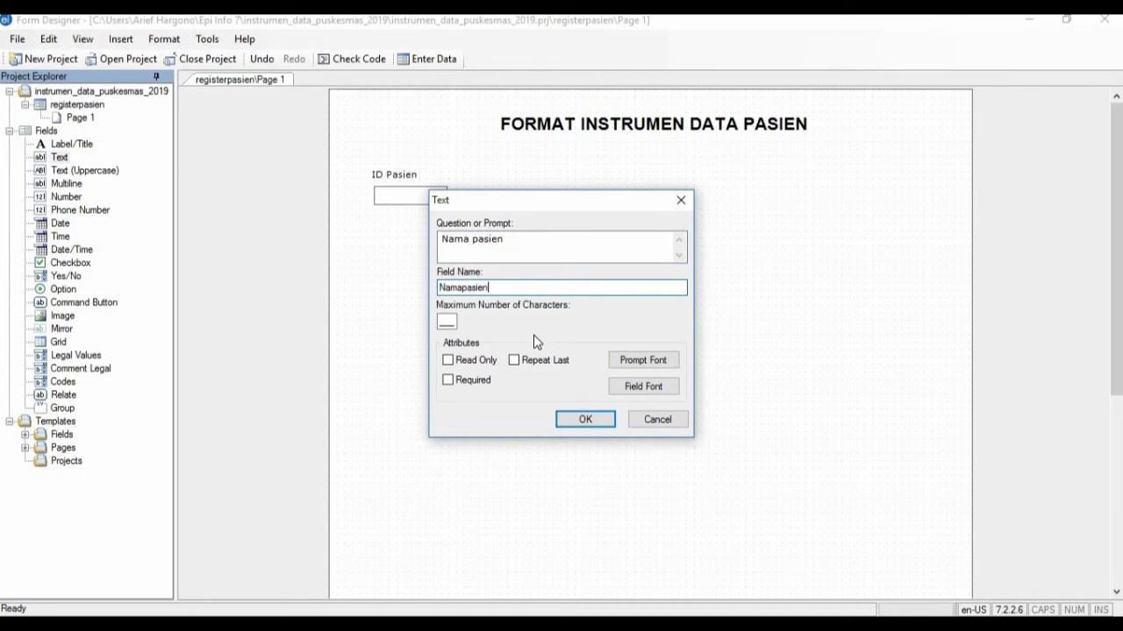
key(BackSpace)
key(BackSpace)
key(BackSpace)
key(BackSpace)
key(BackSpace)
text(x)
- Limit the Nama pasien field to 20 characters and position it below the ID Pasien field
click(446, 321)
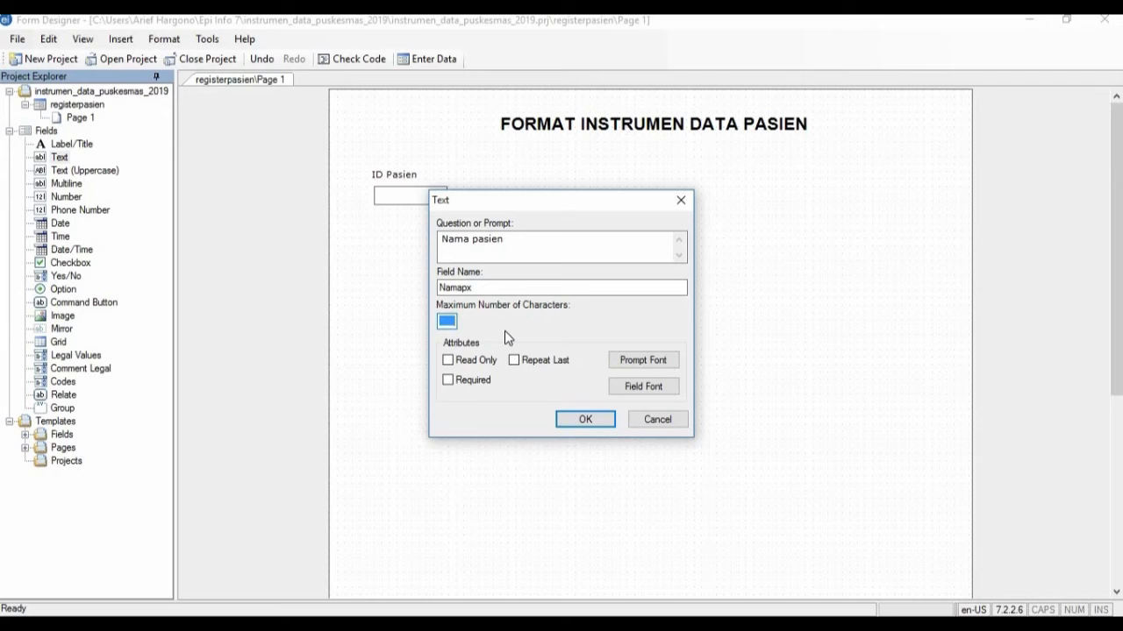
text(20)
click(580, 423)
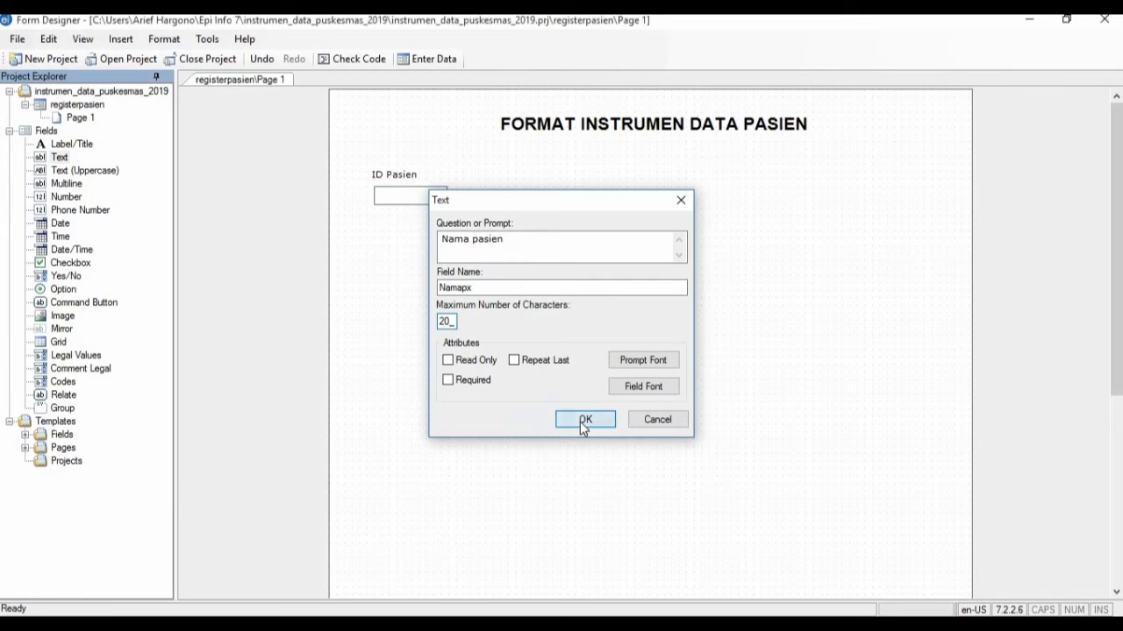
drag(371, 100, 415, 244)
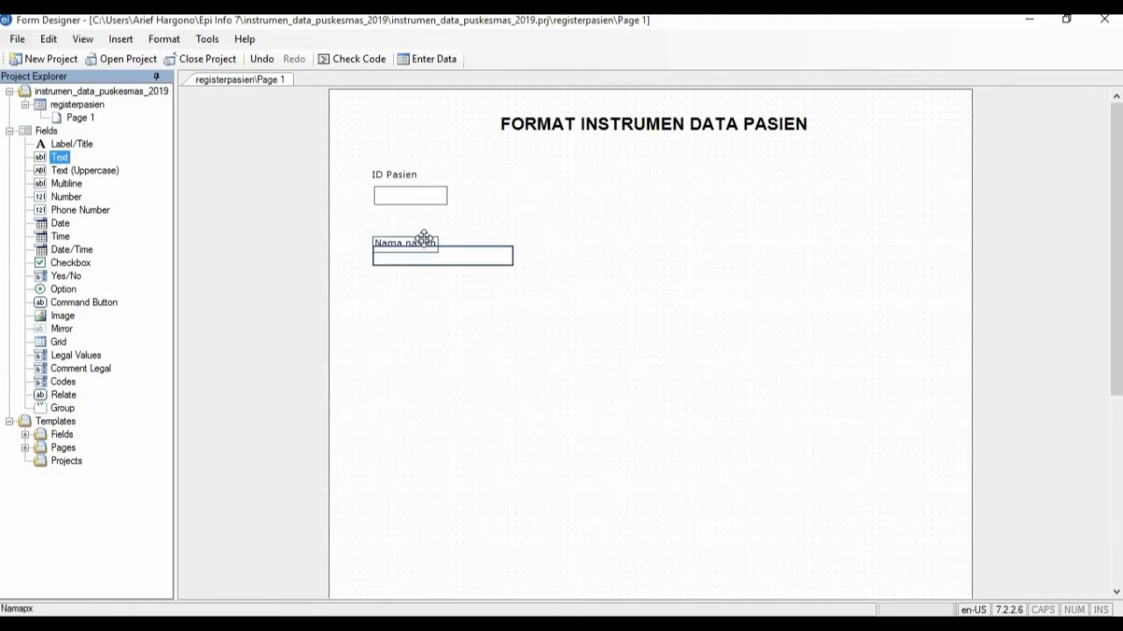
drag(426, 238, 458, 258)
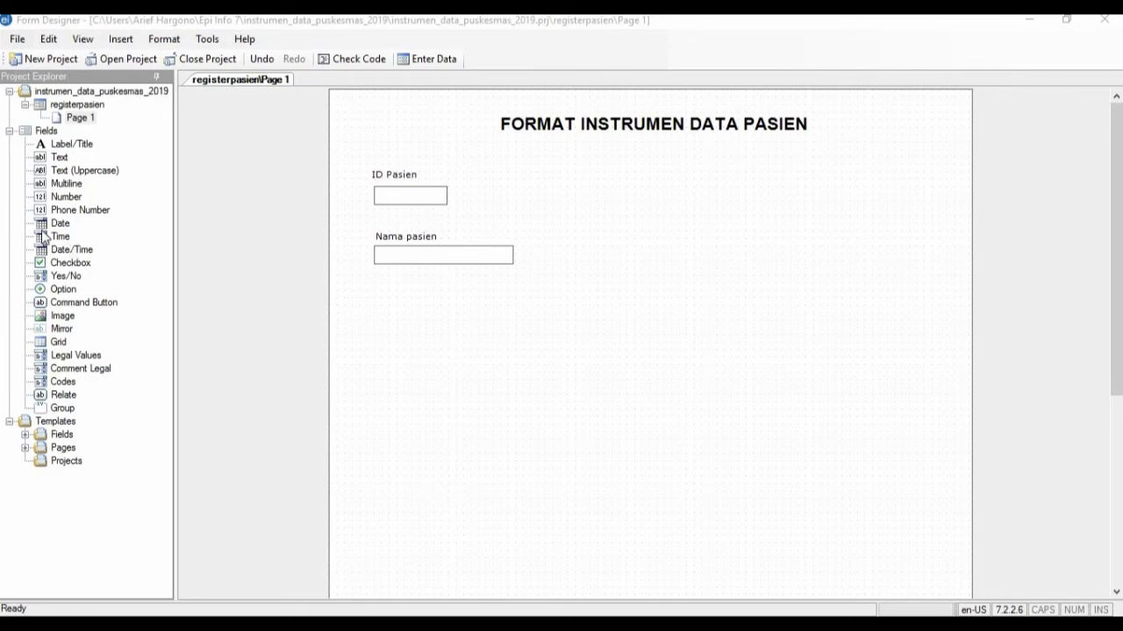
- Create a date field with the prompt "Tanggal lahir pasien" and the field name tgllahir, placed below the Nama pasien field
double_click(70, 225)
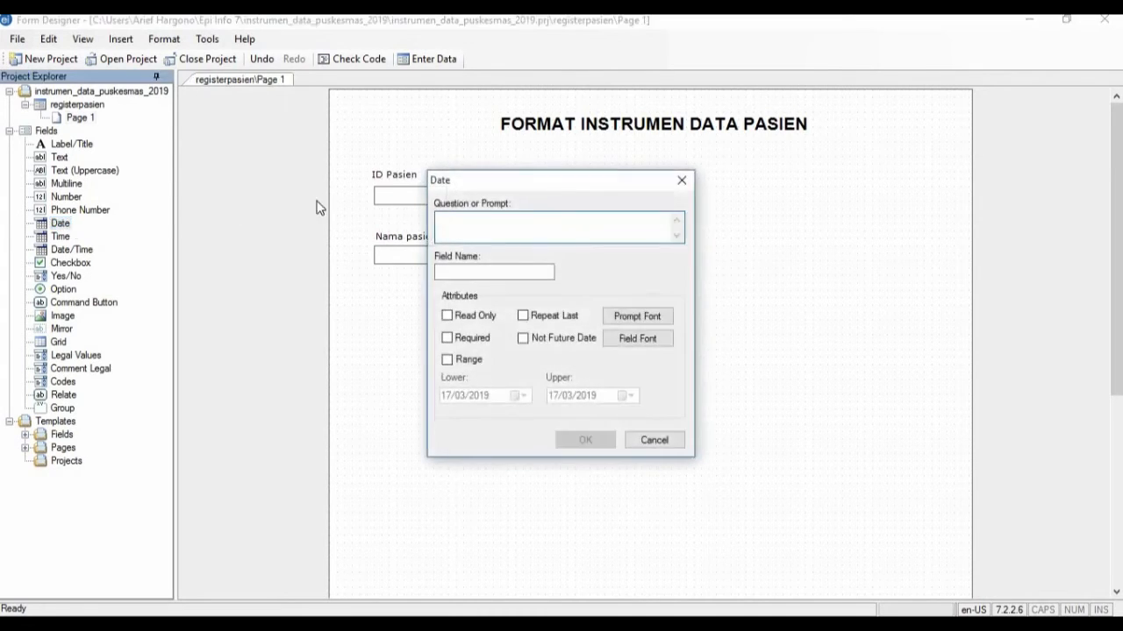
text(Tanggal lahir)
text(sien)
click(456, 272)
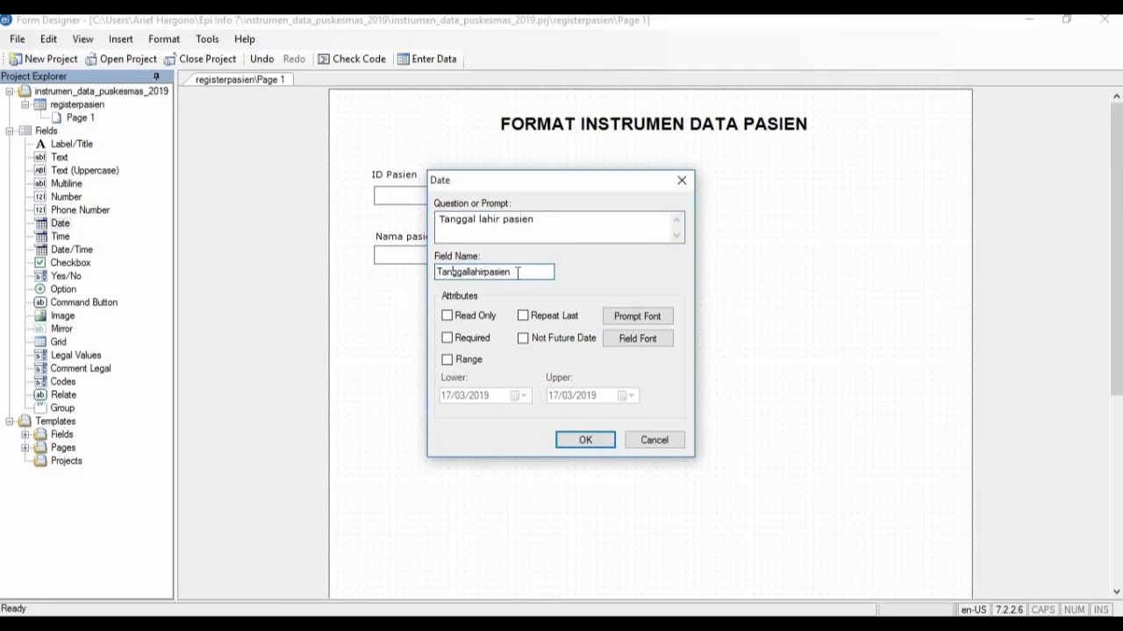
drag(513, 274, 400, 274)
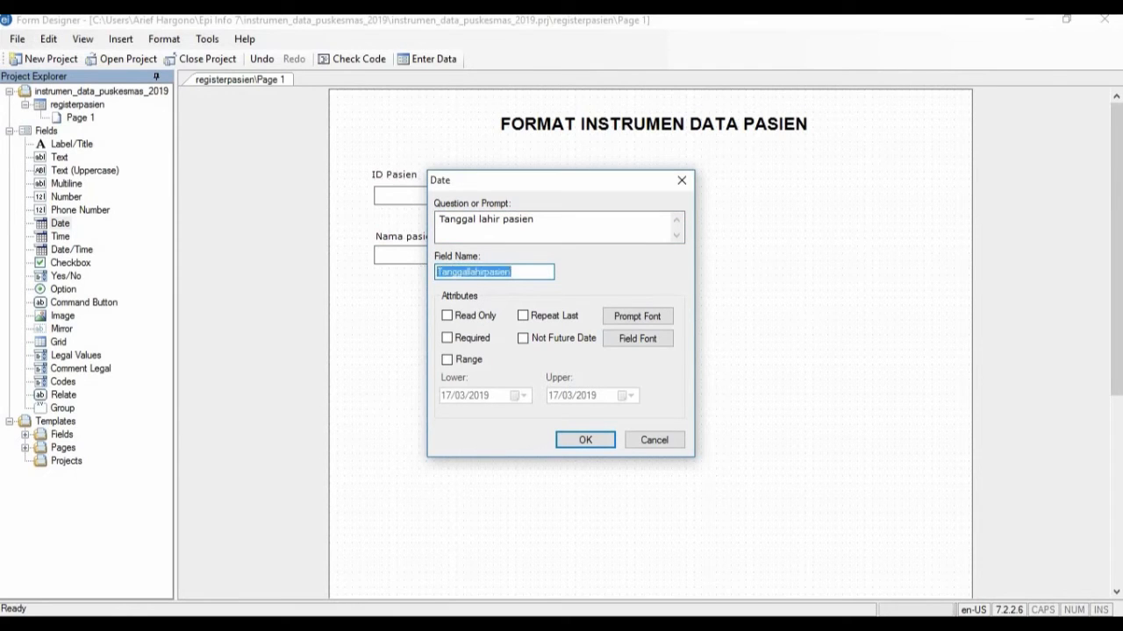
text(tgl)
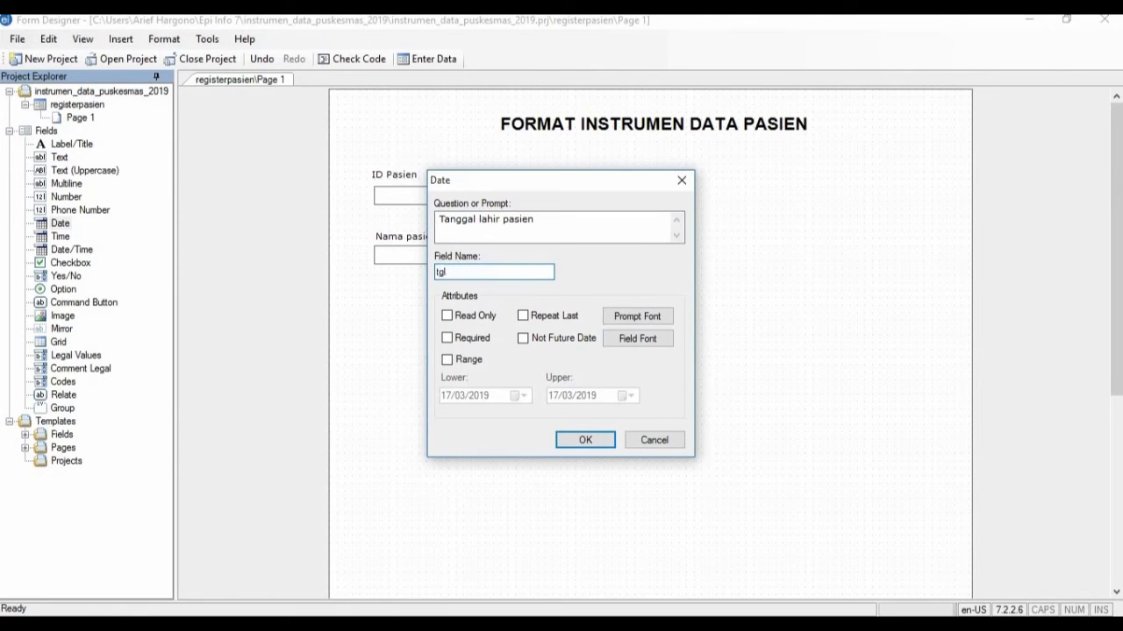
text(lahir)
click(587, 440)
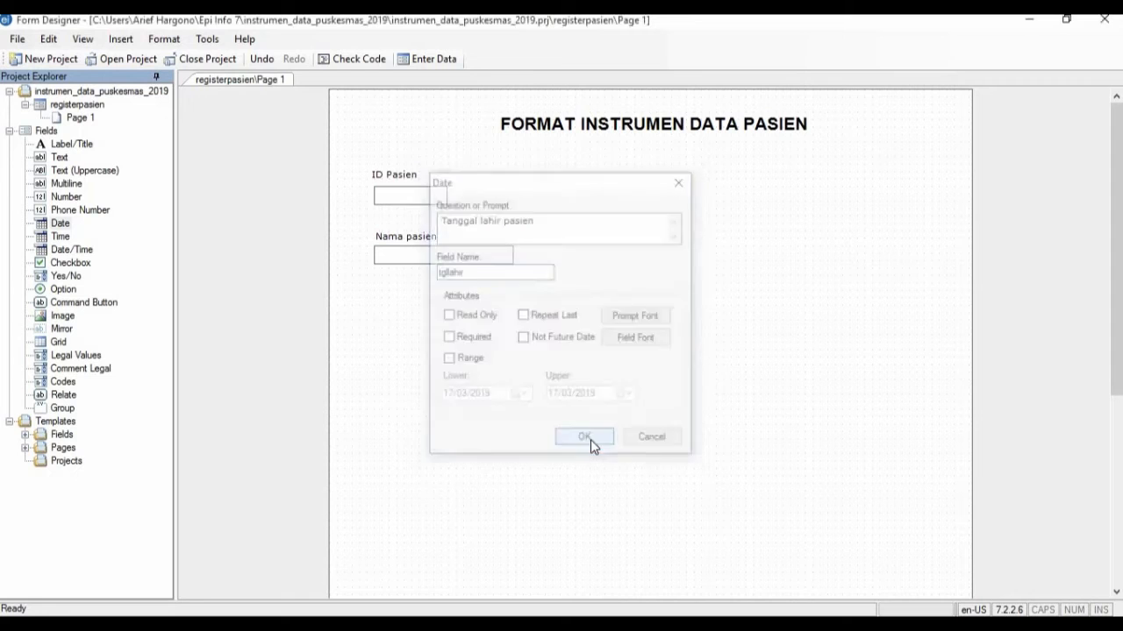
drag(404, 98, 492, 313)
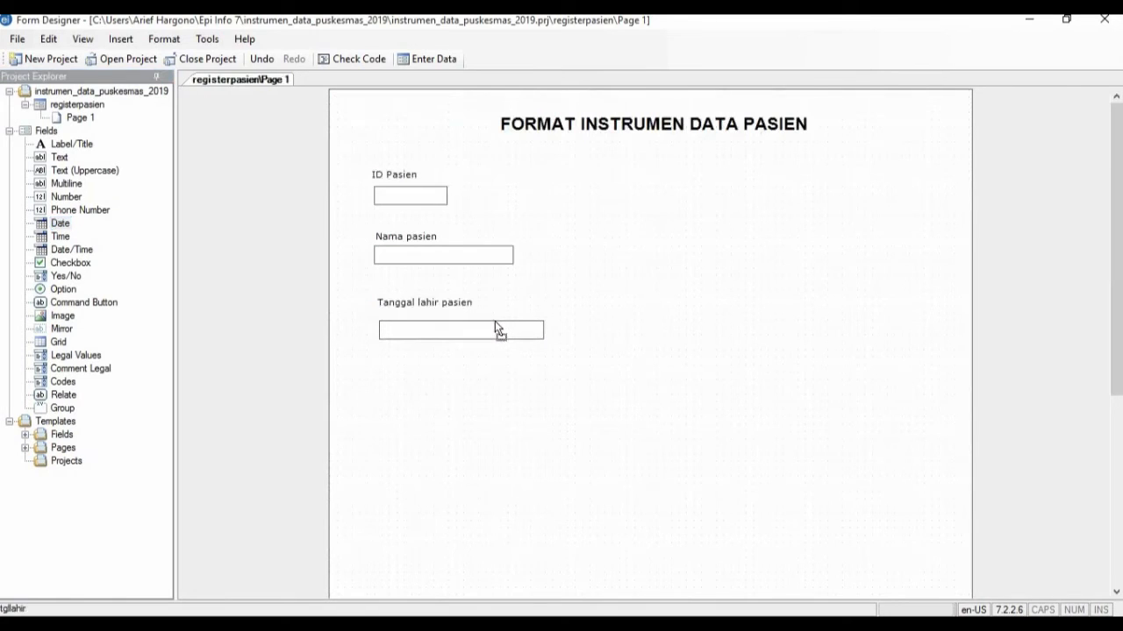
click(516, 382)
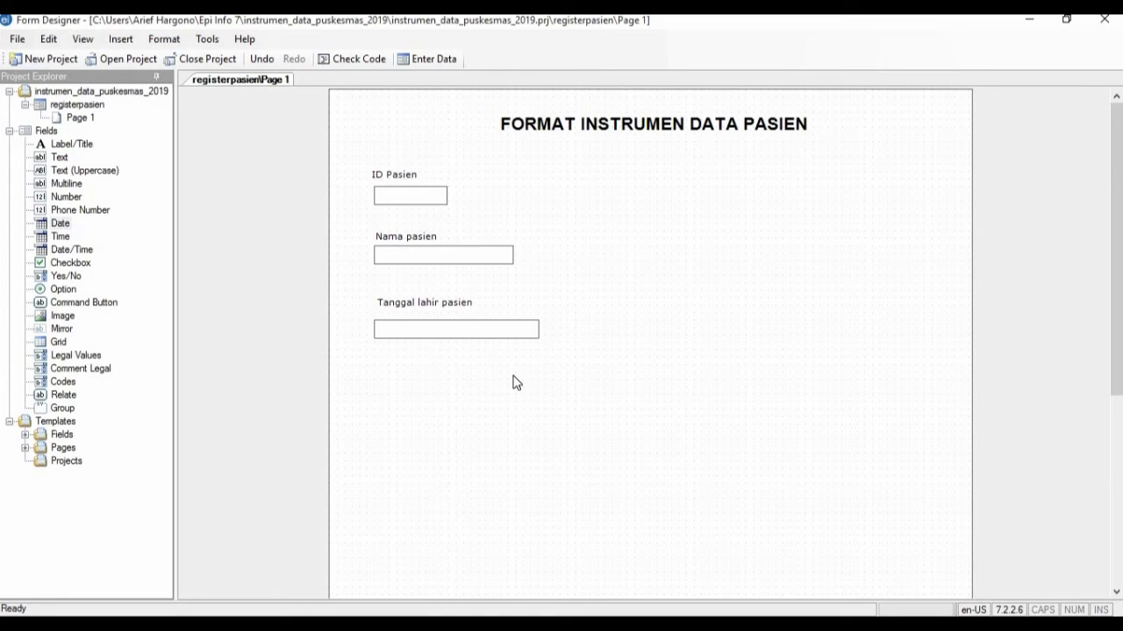
- Create a date field with the prompt "Tanggal berobat pasien" and the field name tglberobat, placed below the Tanggal lahir pasien field
double_click(60, 224)
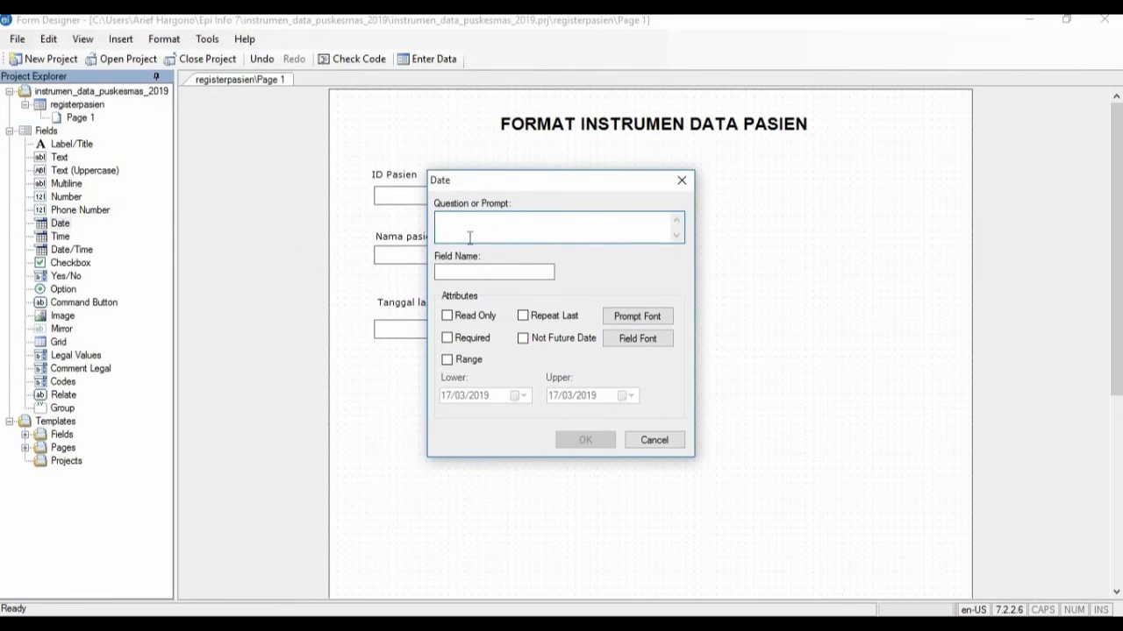
text(Tanggal berobat pasien)
click(458, 272)
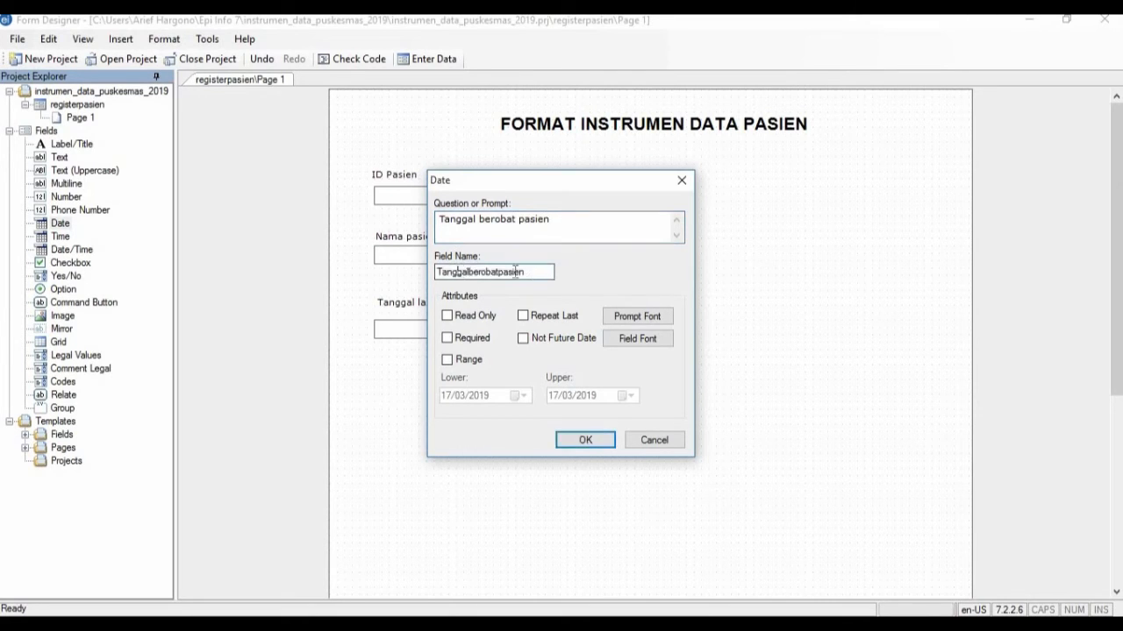
key(ctrl+a)
text(tgl)
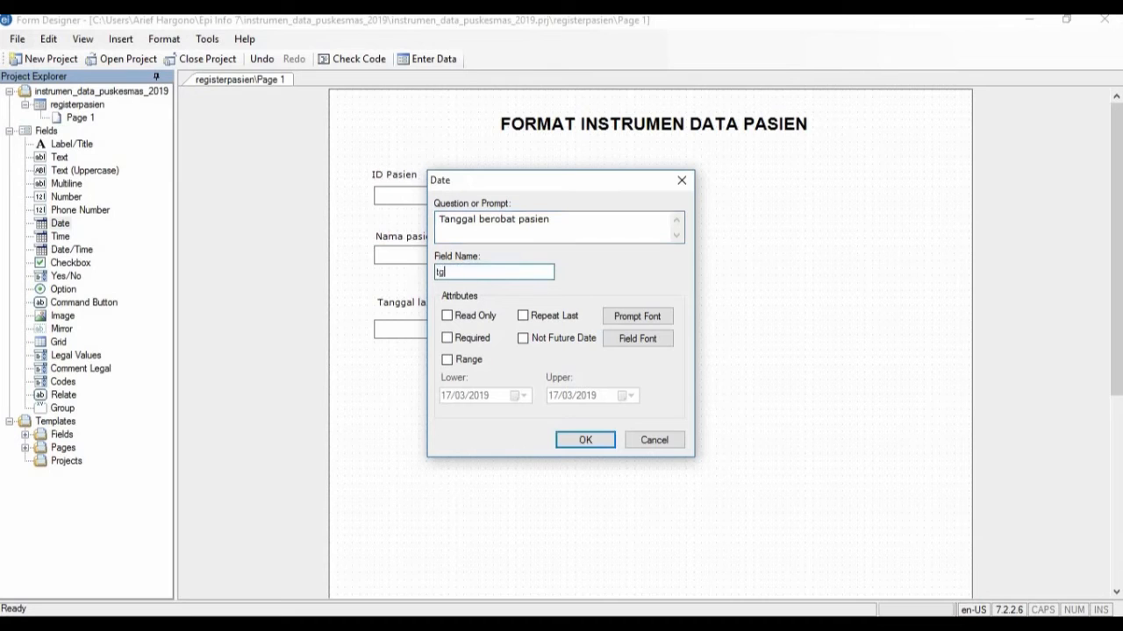
text(berobat)
click(583, 443)
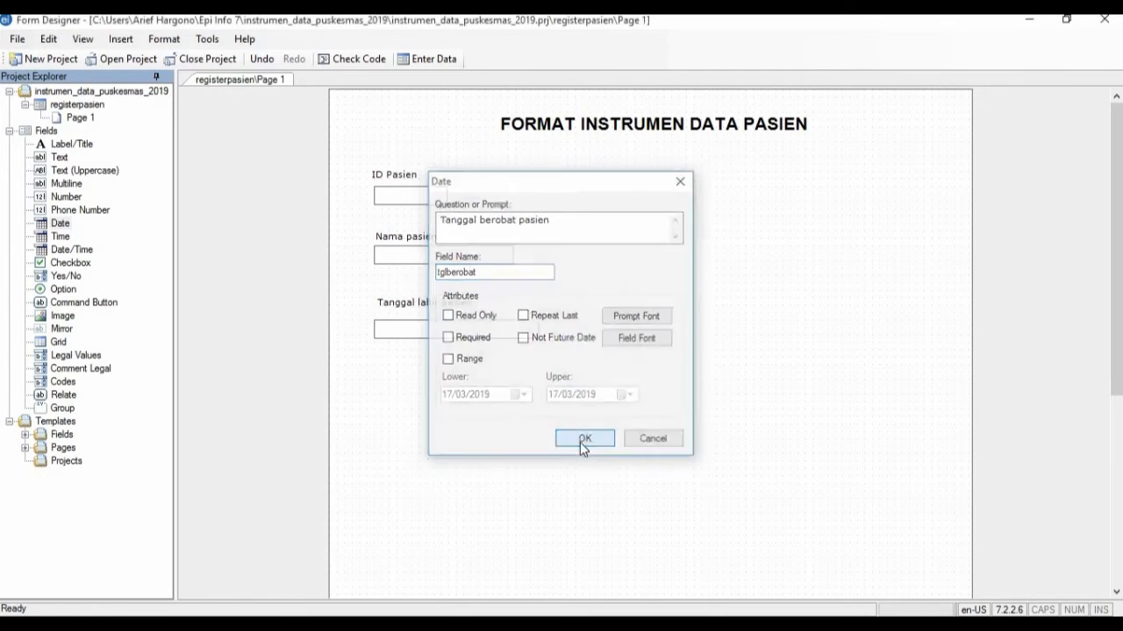
drag(411, 98, 515, 389)
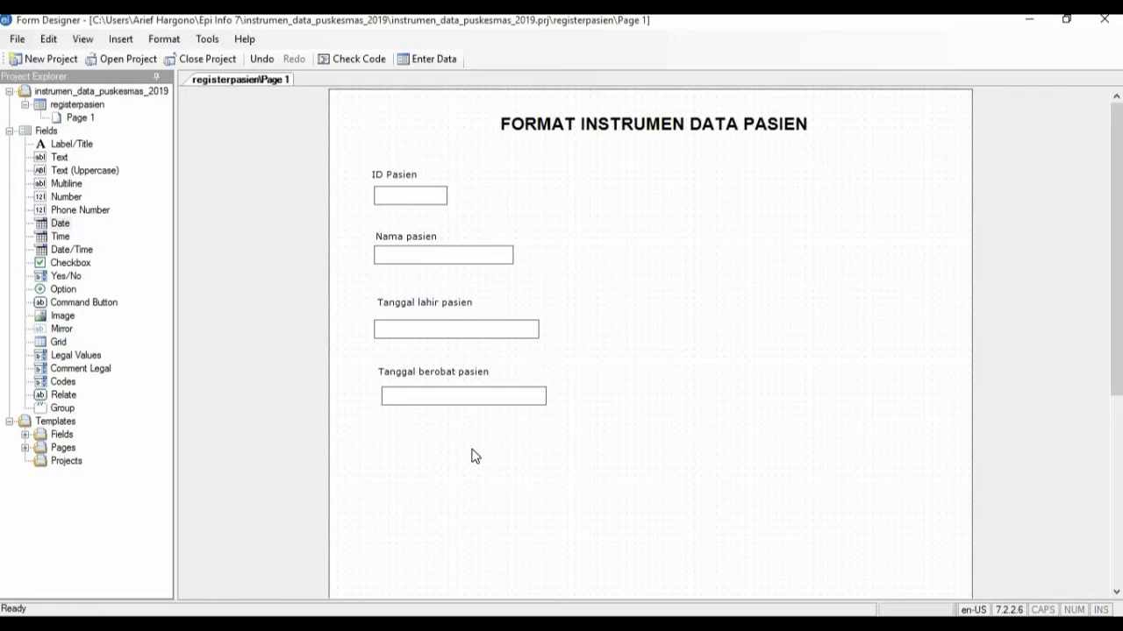
- Create a number field with the prompt "Usia pasien" and the field name Usiapx
double_click(78, 202)
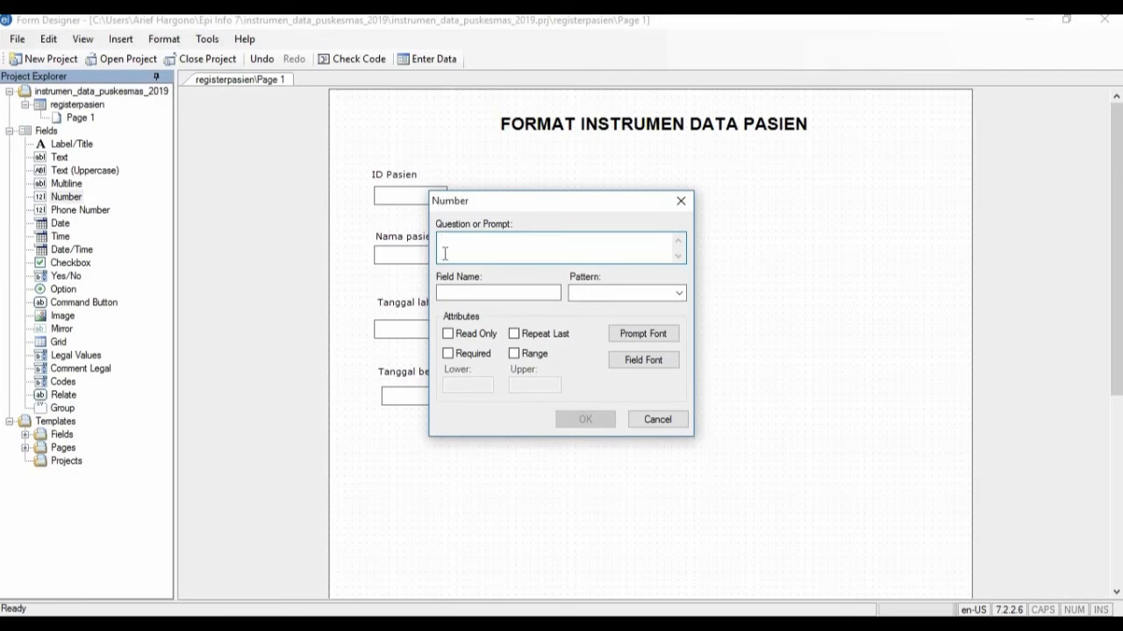
text(Usia pasien)
click(457, 293)
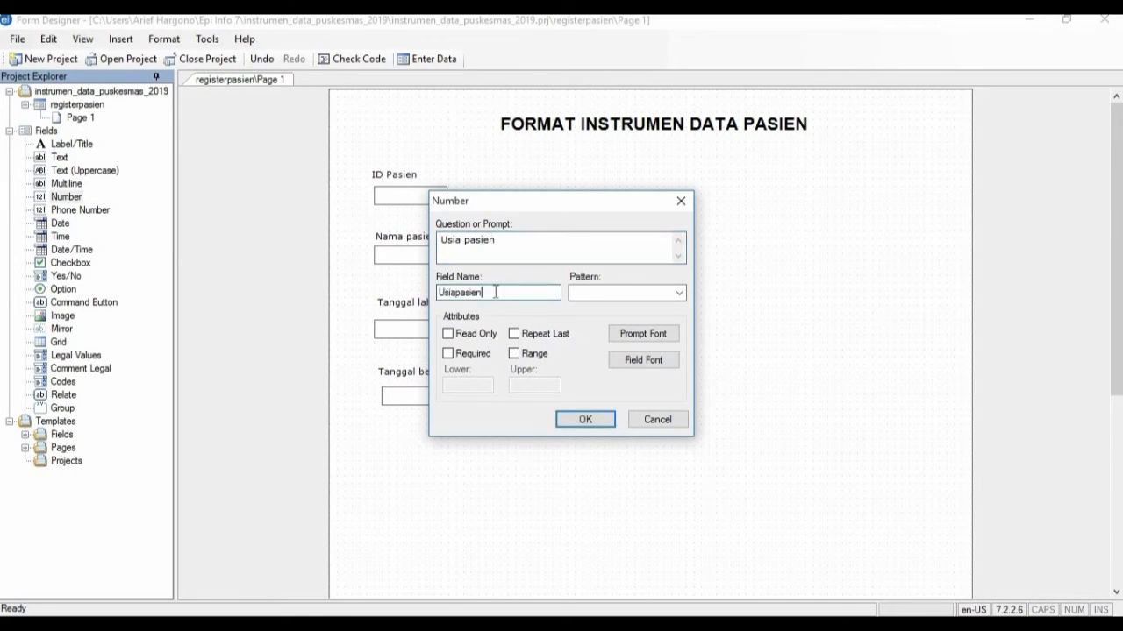
key(BackSpace)
key(BackSpace)
key(BackSpace)
key(BackSpace)
key(BackSpace)
text(x)
- Give the Usia pasien field the ### pattern and position its prompt and box below the Tanggal berobat pasien field
click(679, 295)
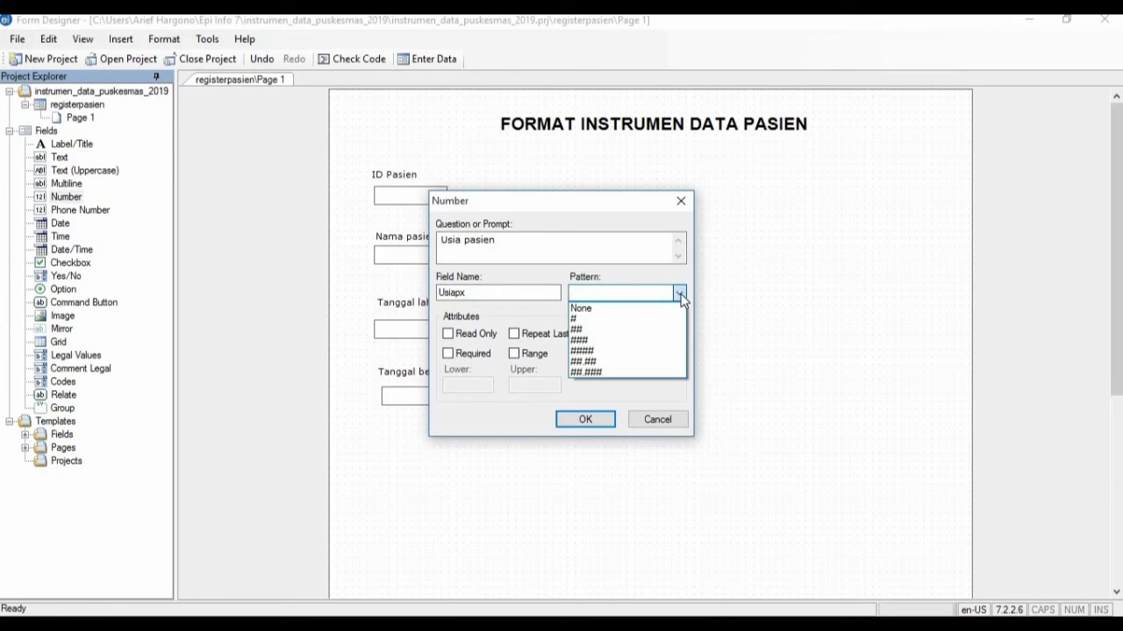
click(606, 339)
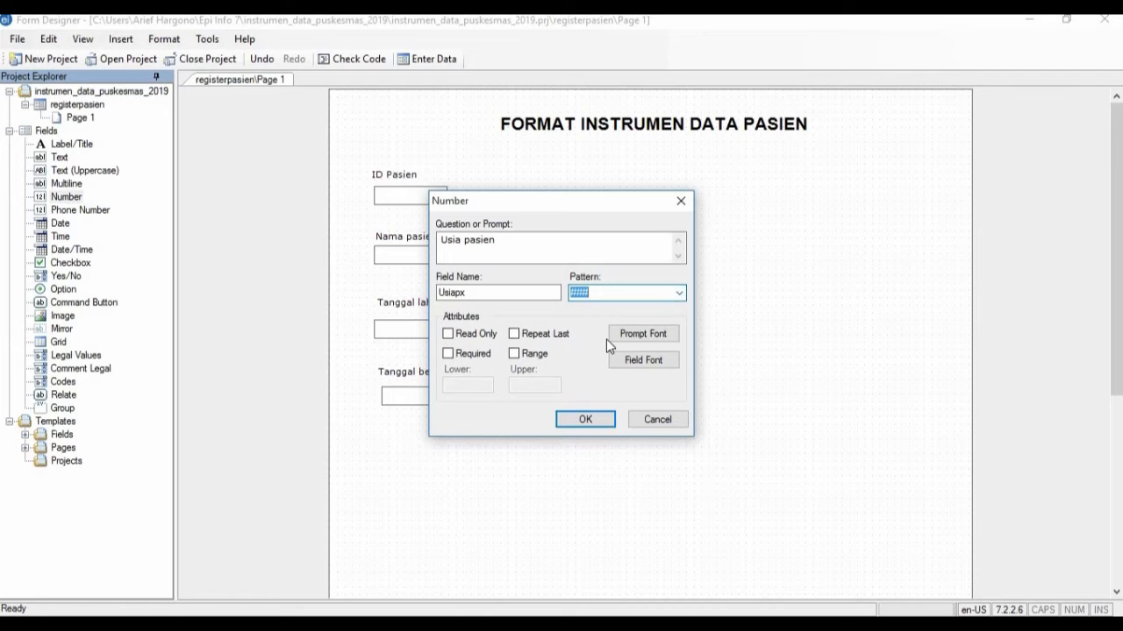
click(585, 420)
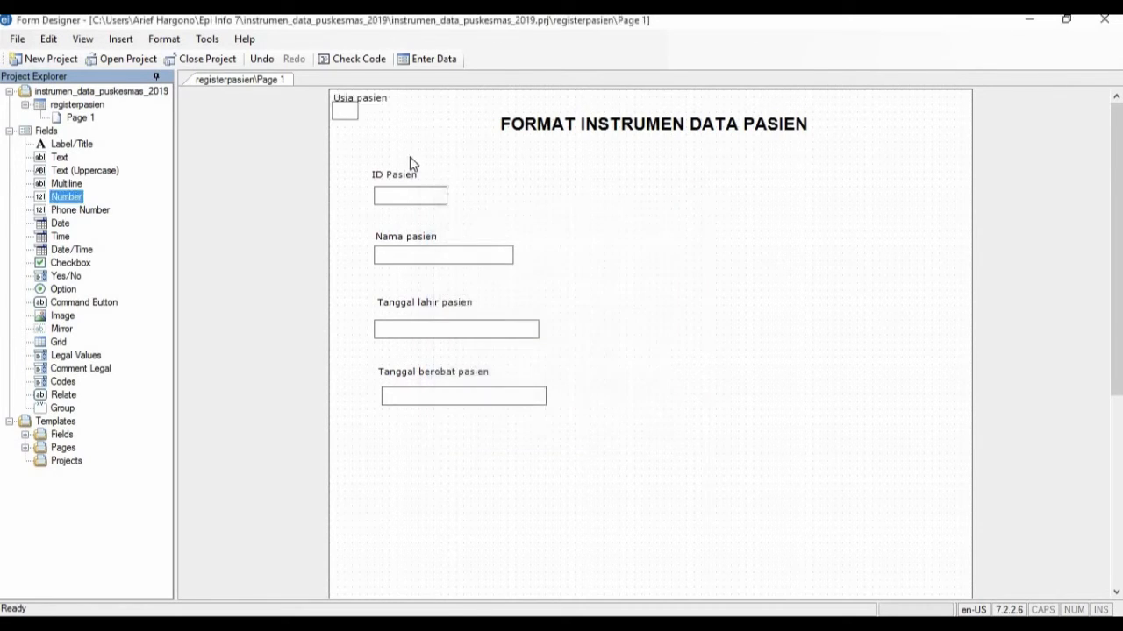
drag(375, 100, 428, 439)
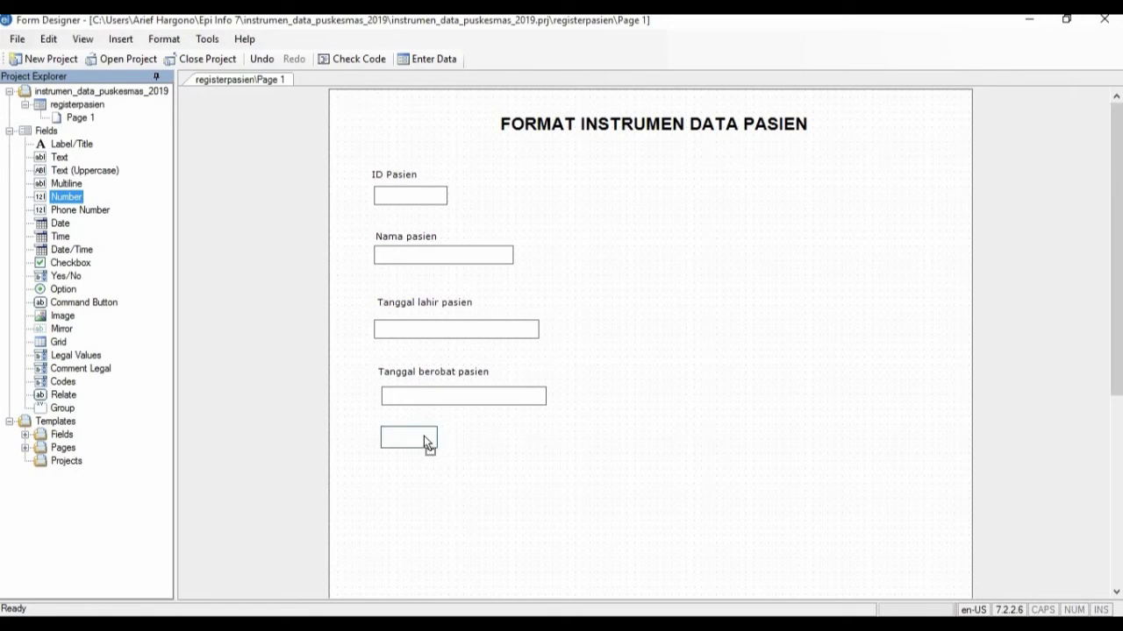
click(394, 444)
drag(404, 450, 408, 458)
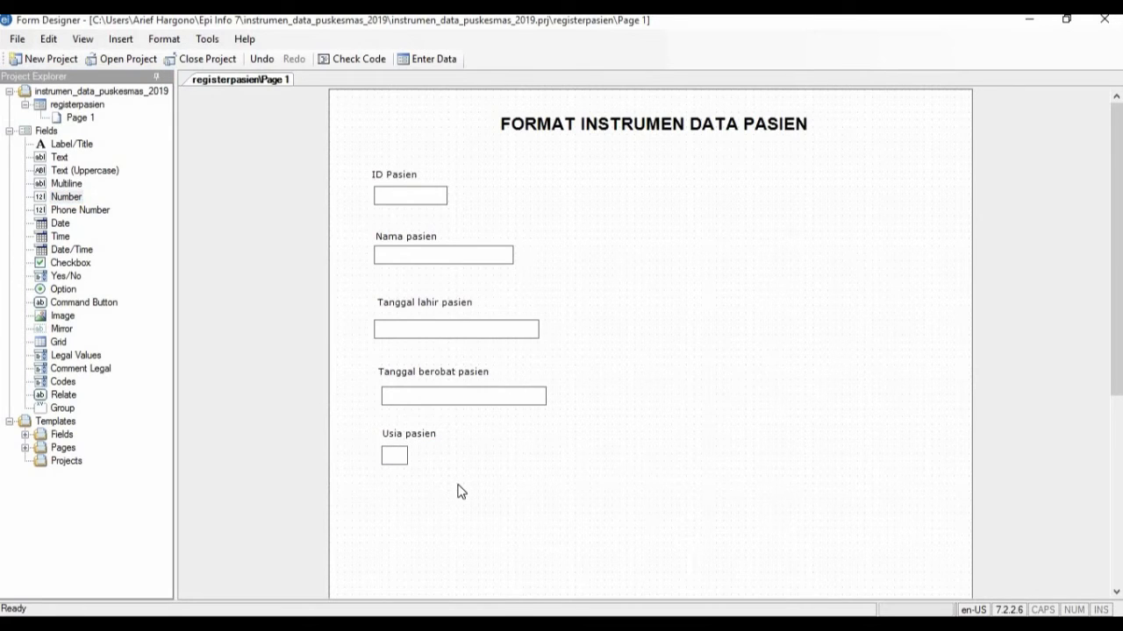
click(465, 394)
click(456, 327)
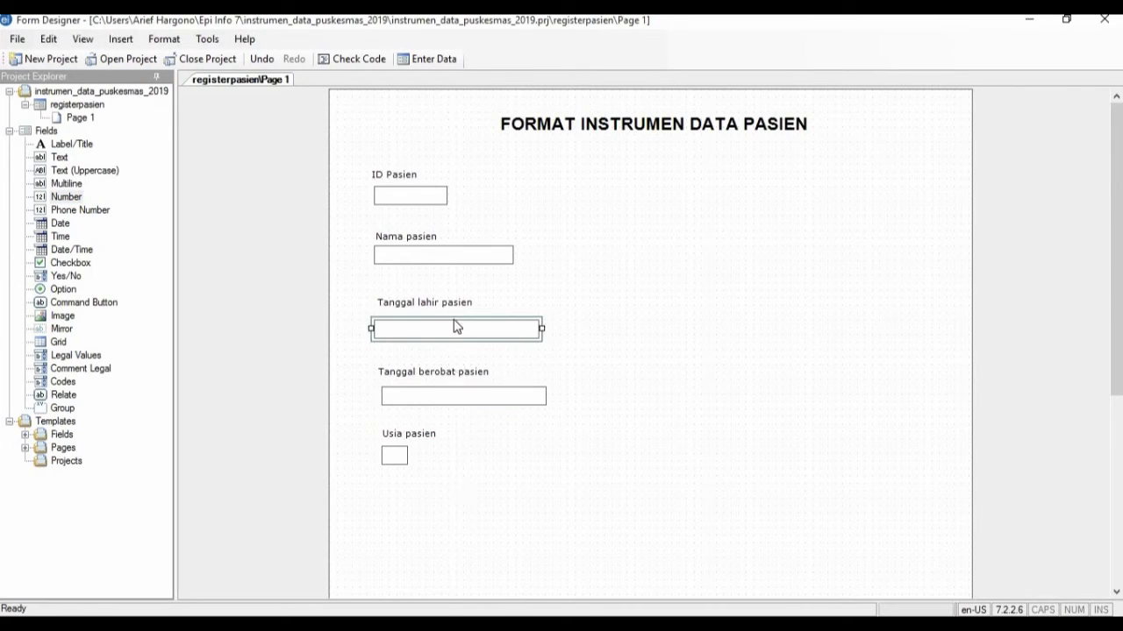
click(460, 369)
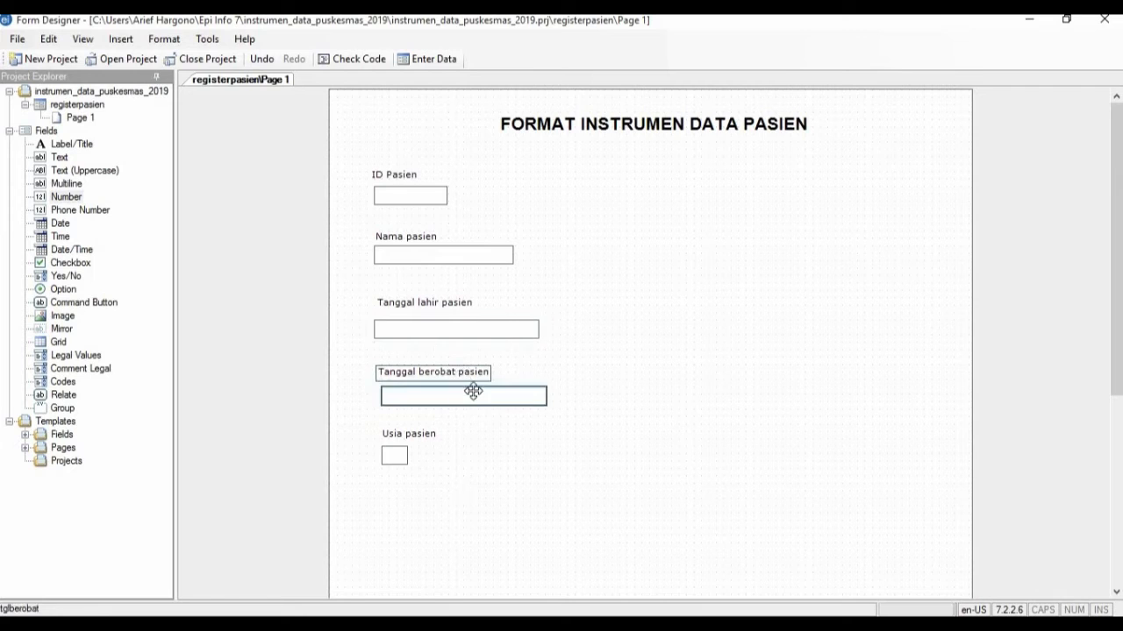
drag(481, 391, 468, 401)
click(451, 393)
drag(454, 387, 455, 387)
click(430, 438)
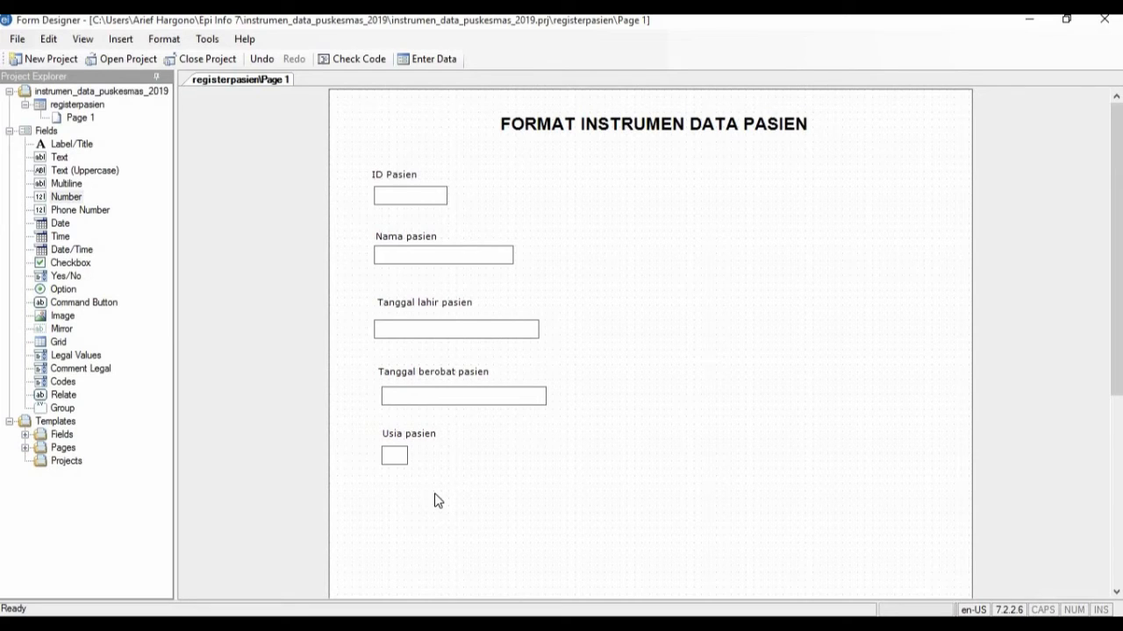
- Start an option field with the prompt "Jenis kelamin" and the field name gender
double_click(63, 289)
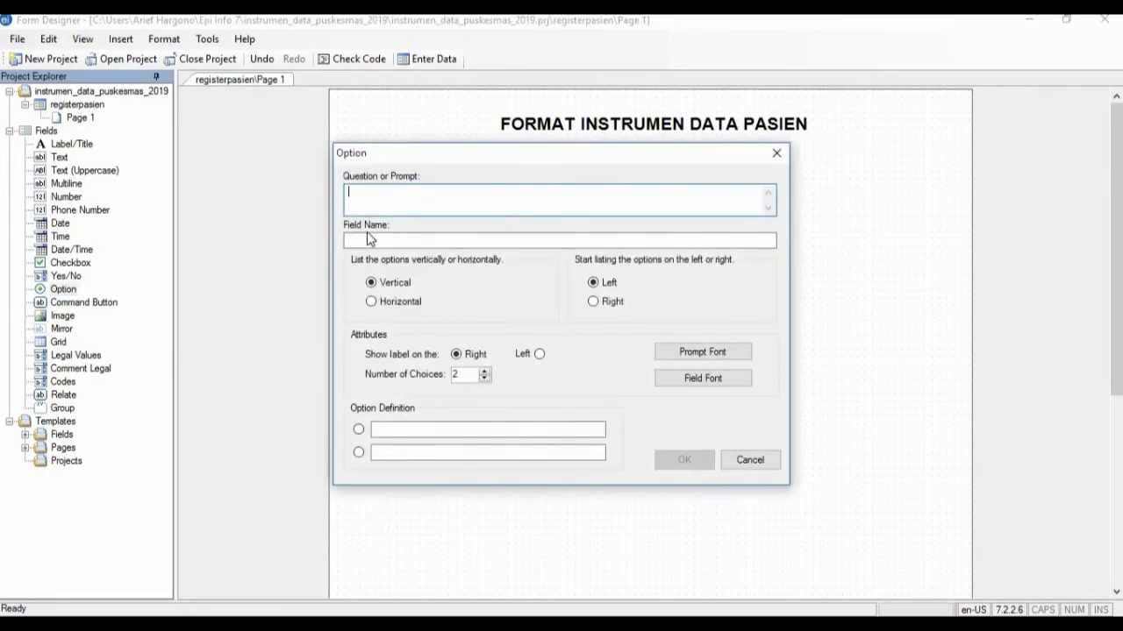
text(Jenis kelamin)
click(358, 241)
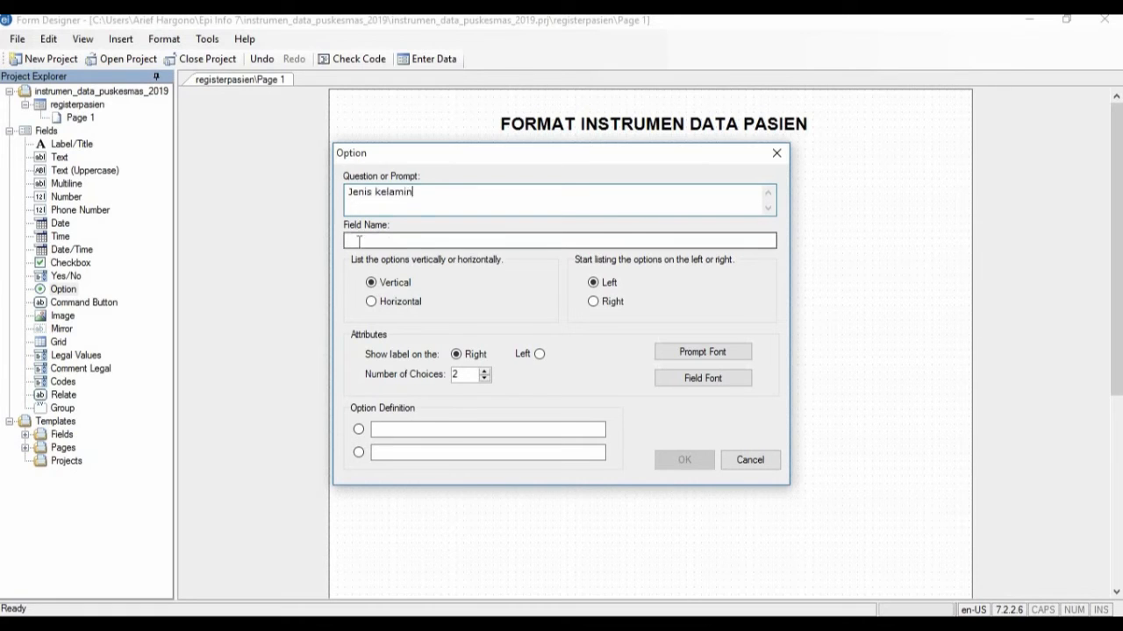
drag(399, 241, 336, 246)
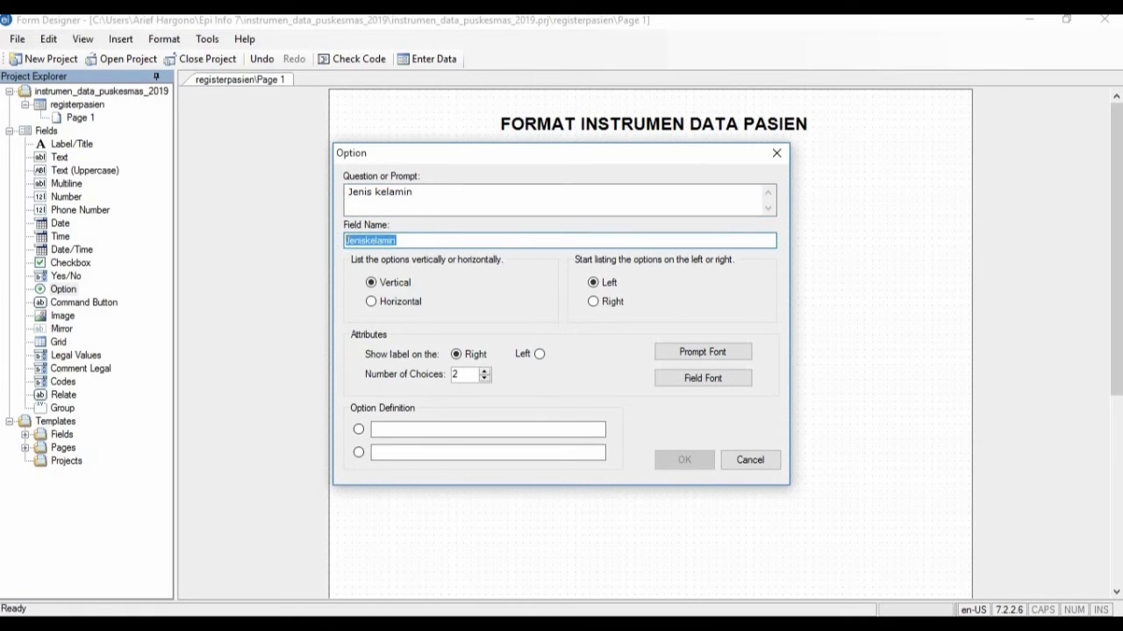
text(gender)
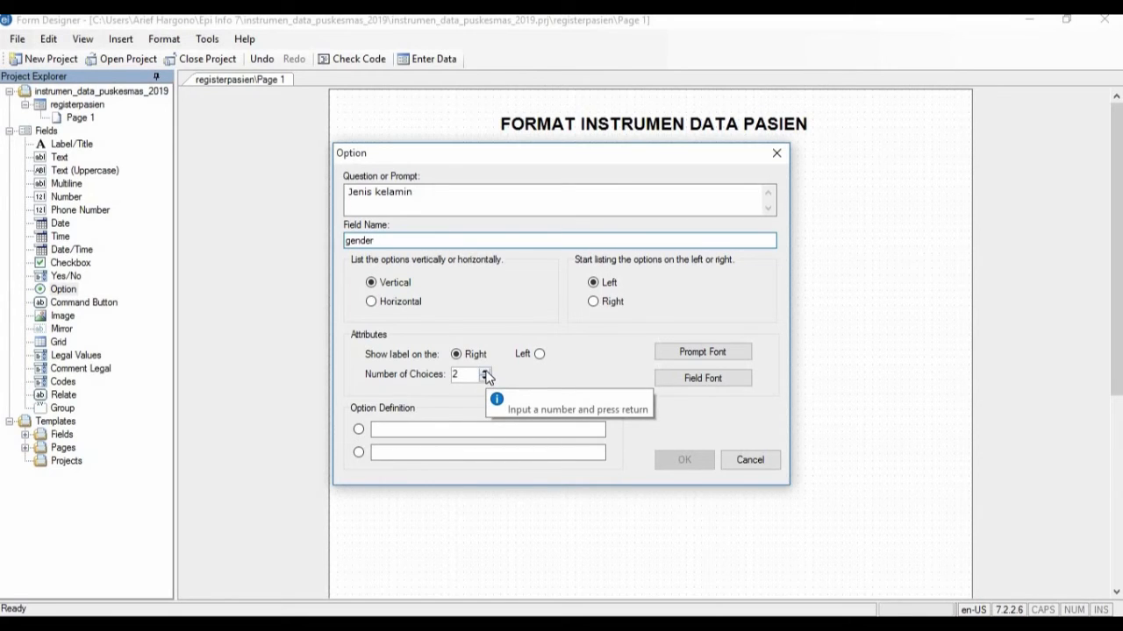
- Give the Jenis kelamin option field two choices, Laki-laki and Perempuan, and place it below the Usia pasien field
click(485, 372)
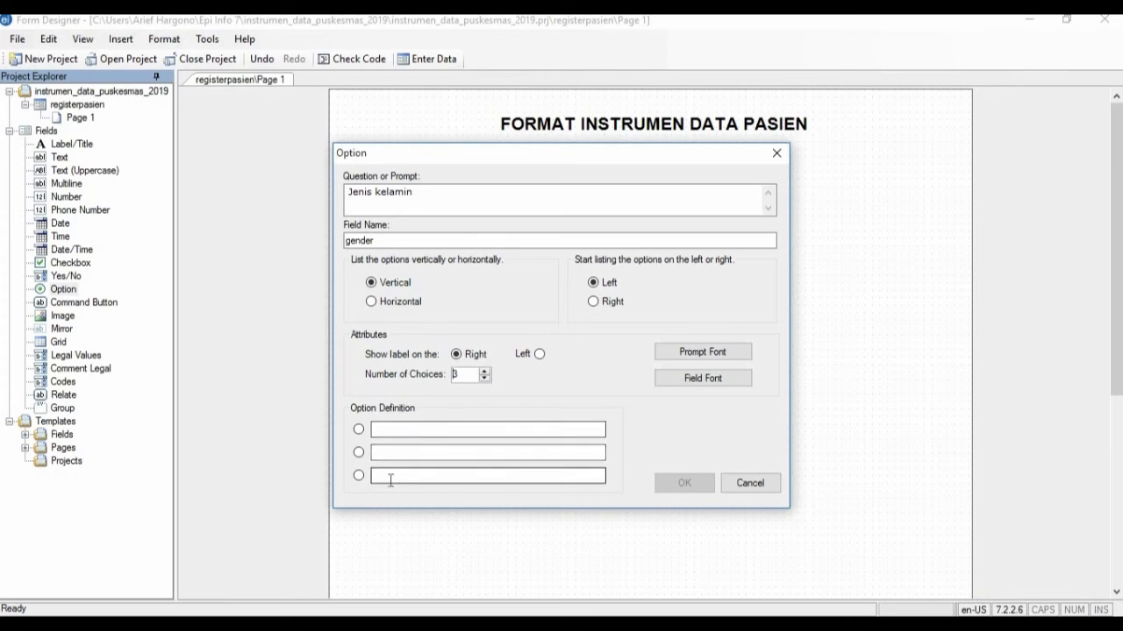
click(484, 379)
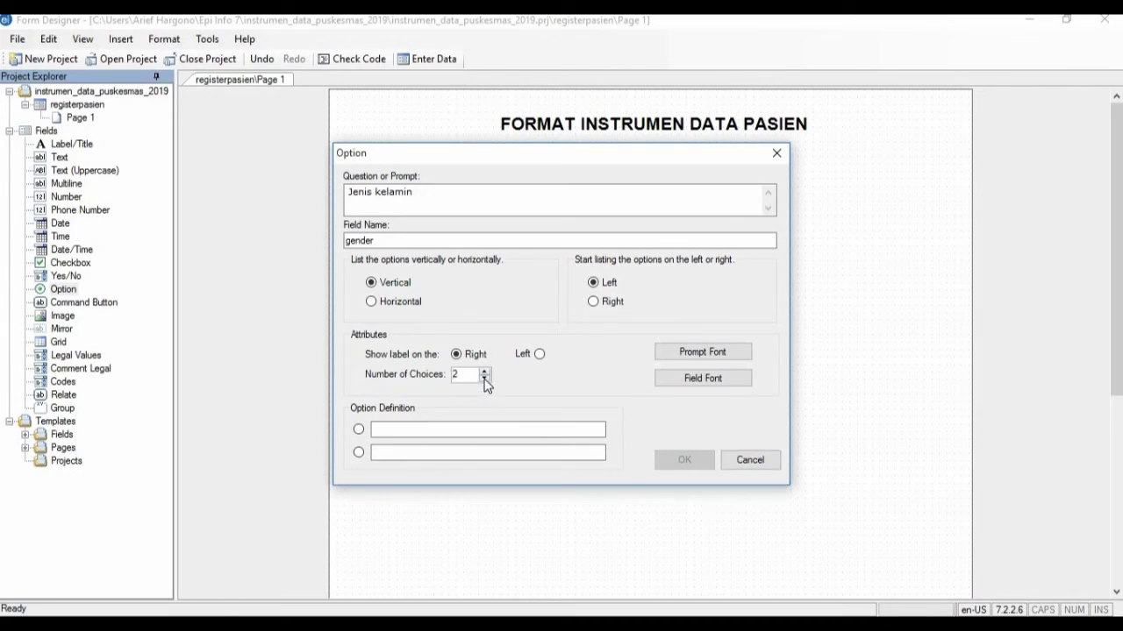
click(390, 429)
text(Laki)
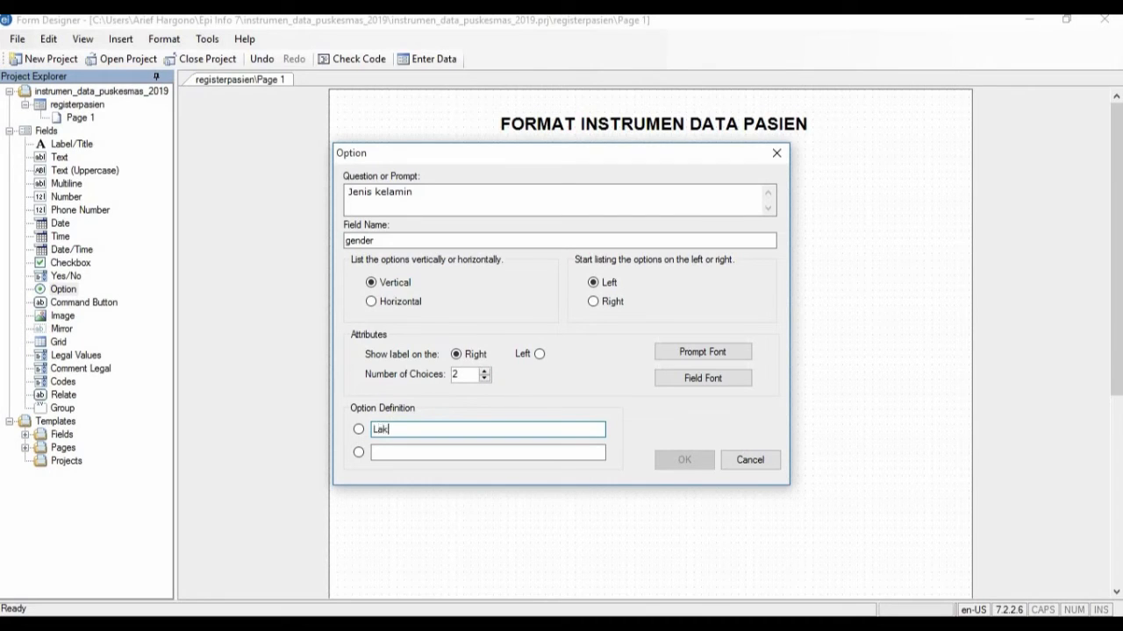
text(-laki)
click(383, 453)
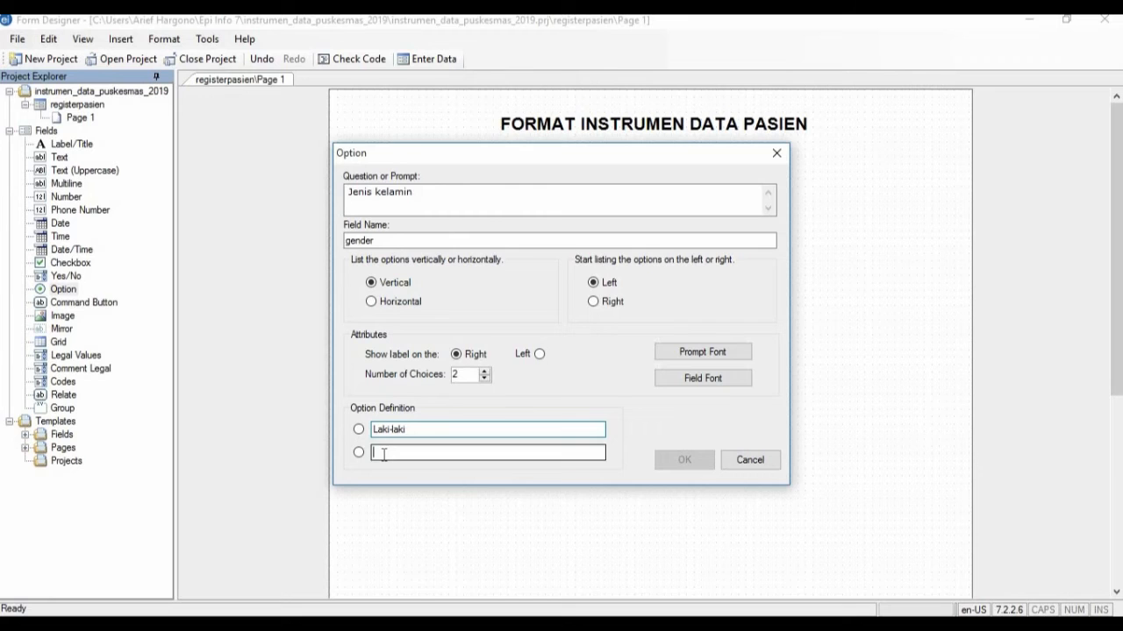
text(Pe)
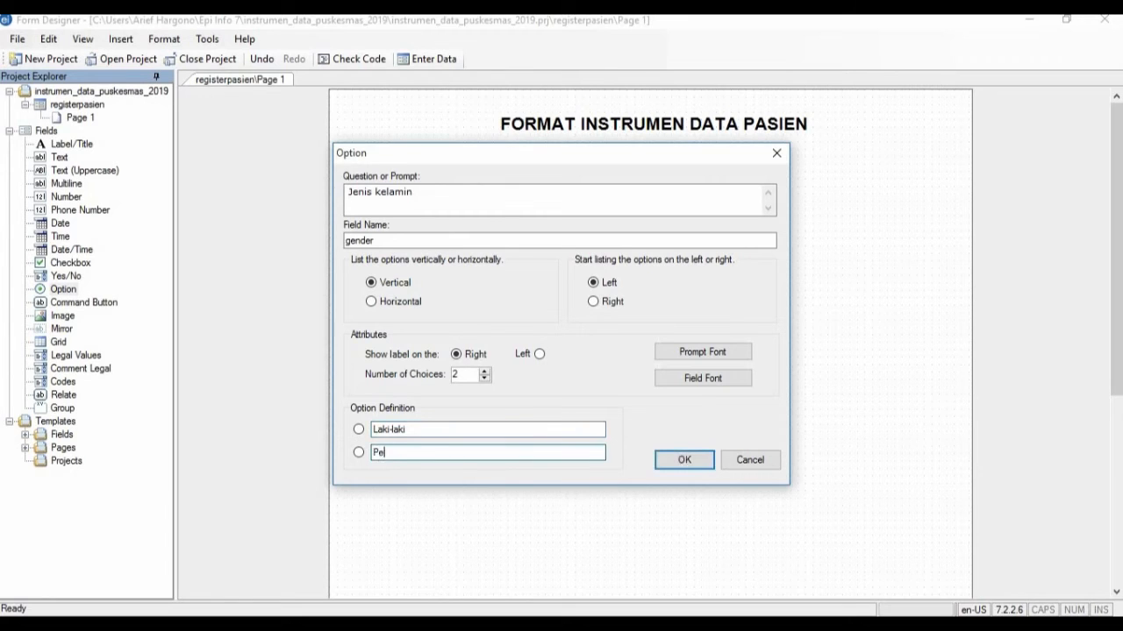
text(rempuan)
click(680, 463)
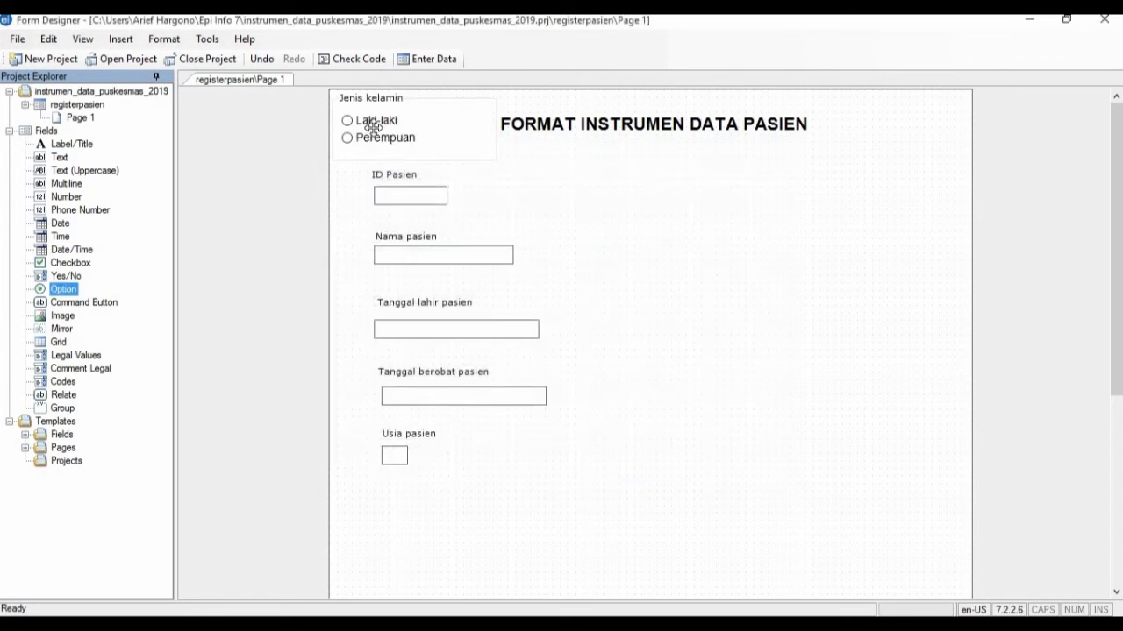
drag(377, 101, 436, 512)
click(570, 514)
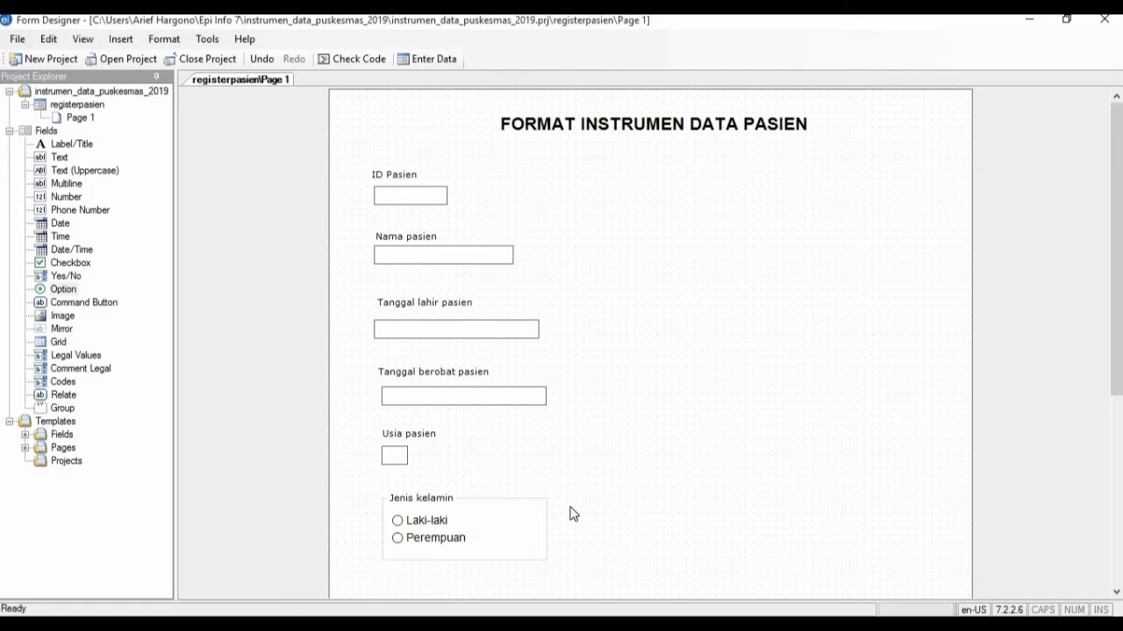
- Start a legal values field with the prompt "Tingkat pendidikan" and the field name tkpendidikan
click(103, 362)
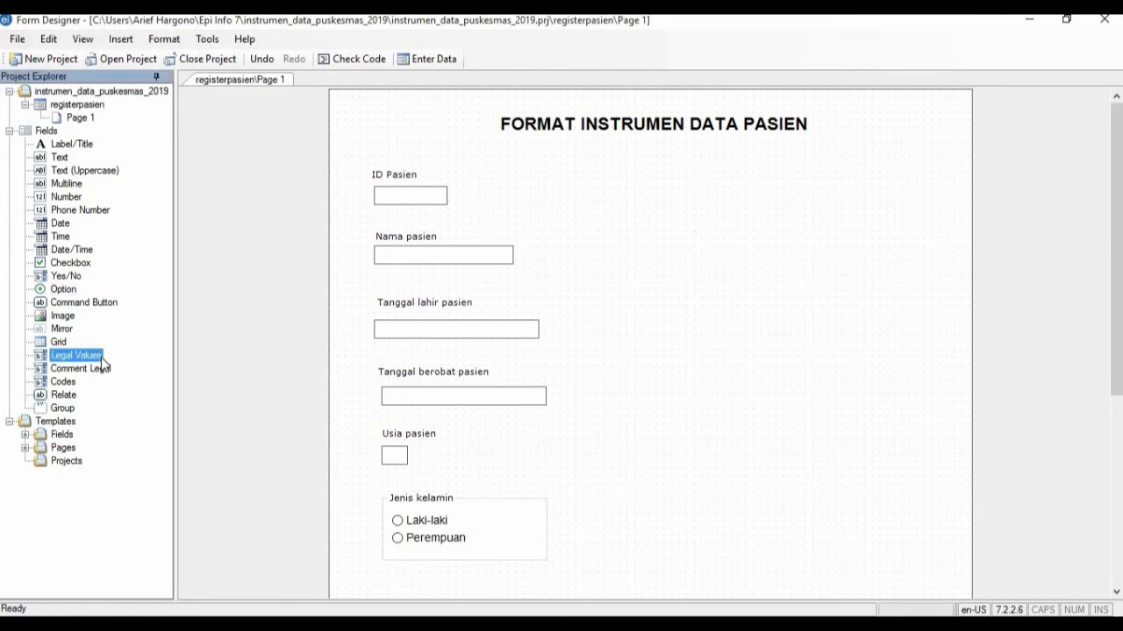
double_click(103, 362)
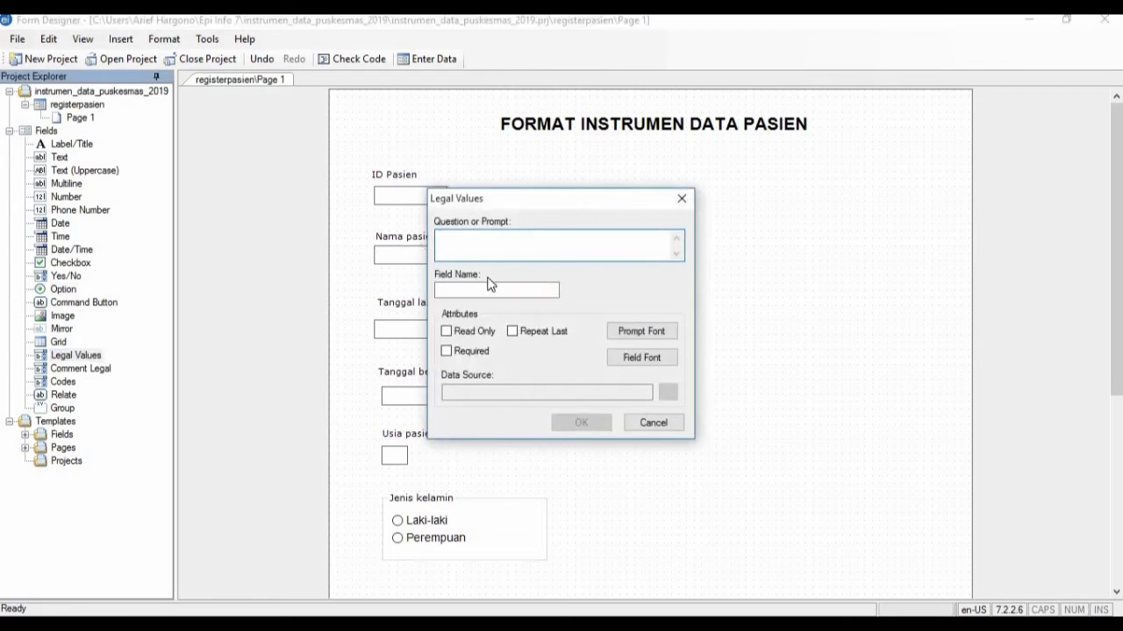
text(Tingkat pendidikan)
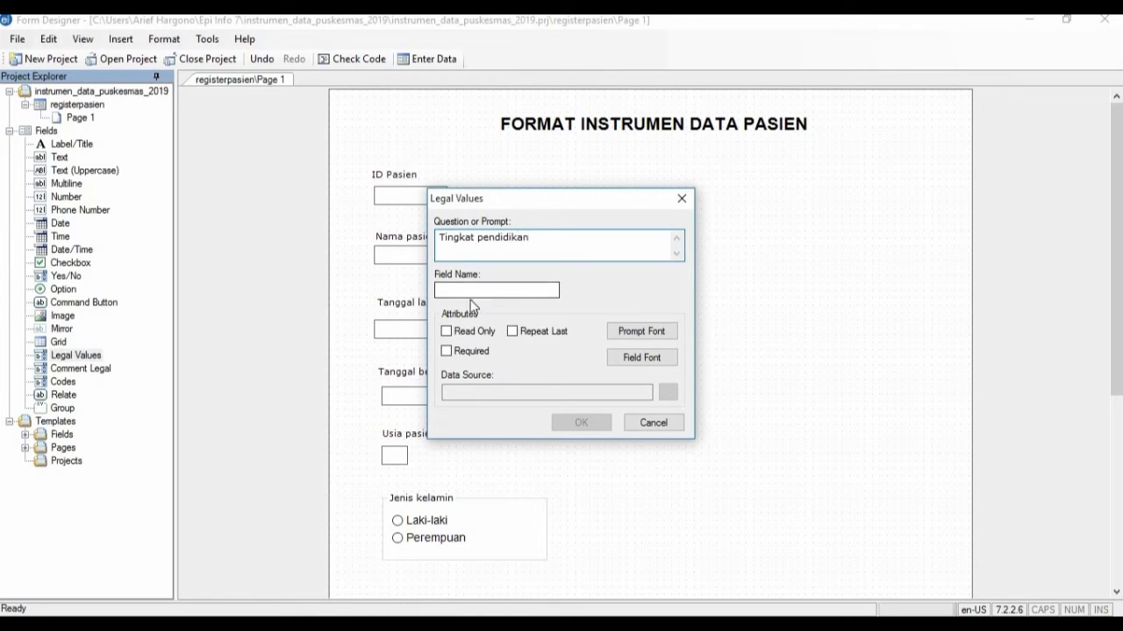
click(444, 290)
drag(521, 290, 401, 291)
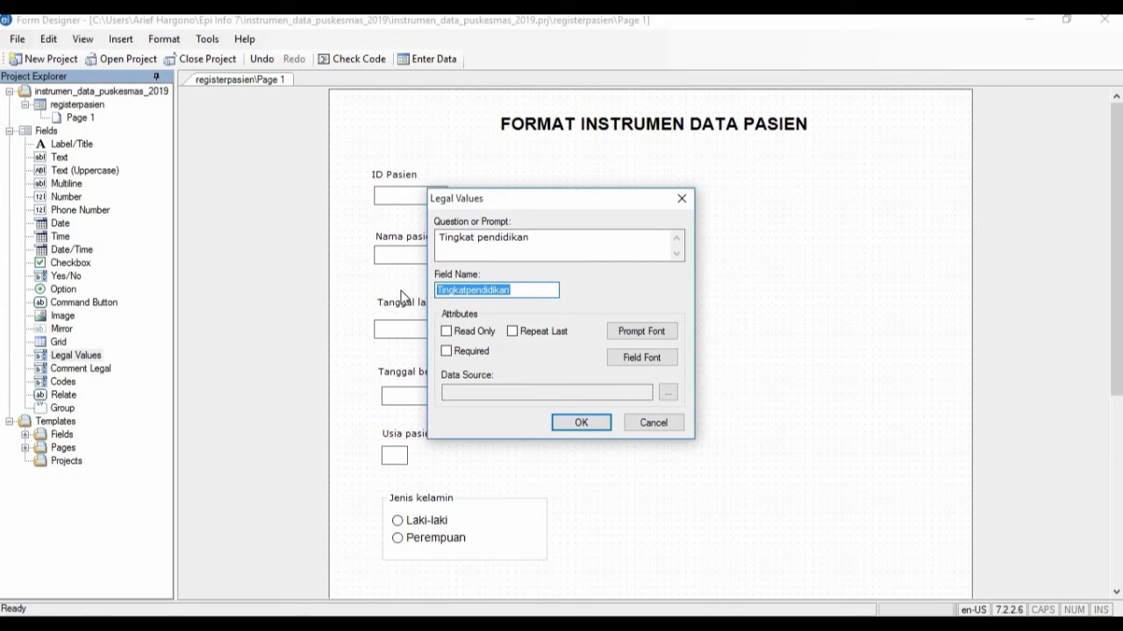
text(tk)
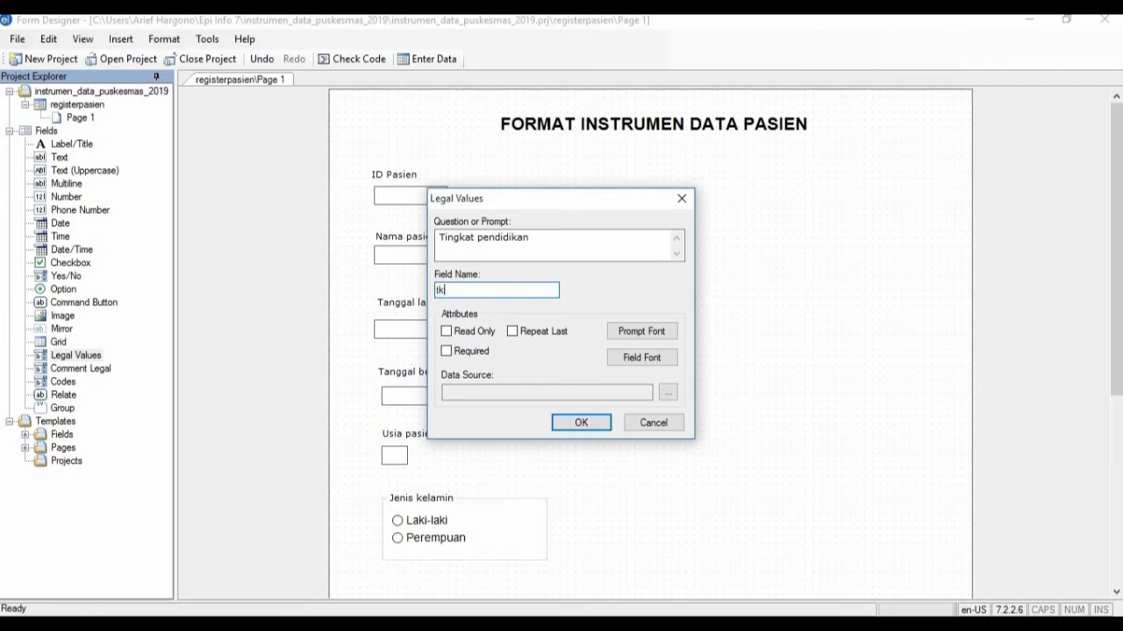
text(pendidikan)
- Create a new data source for the tkpendidikan field with the values SD, SMP, SMA and Perguruan Tinggi
click(668, 396)
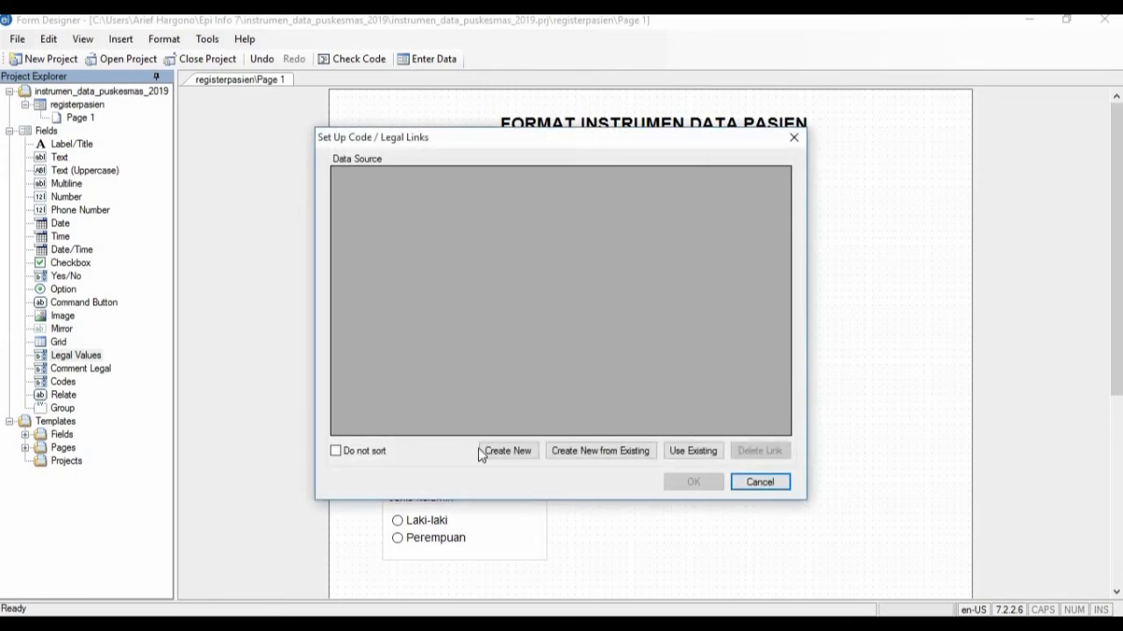
click(508, 450)
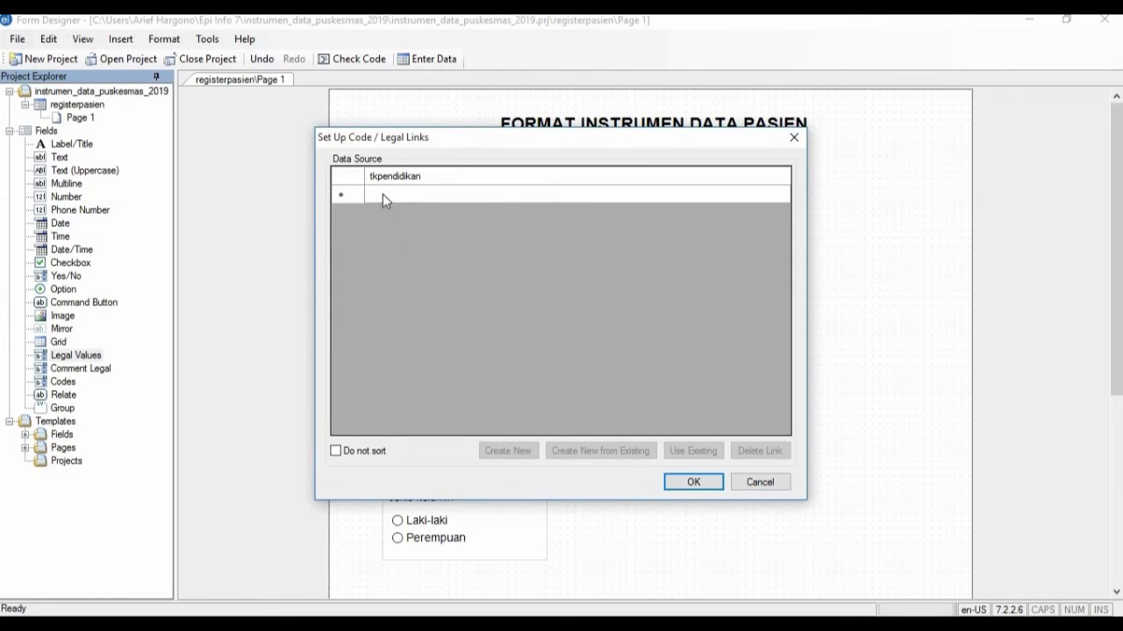
click(383, 198)
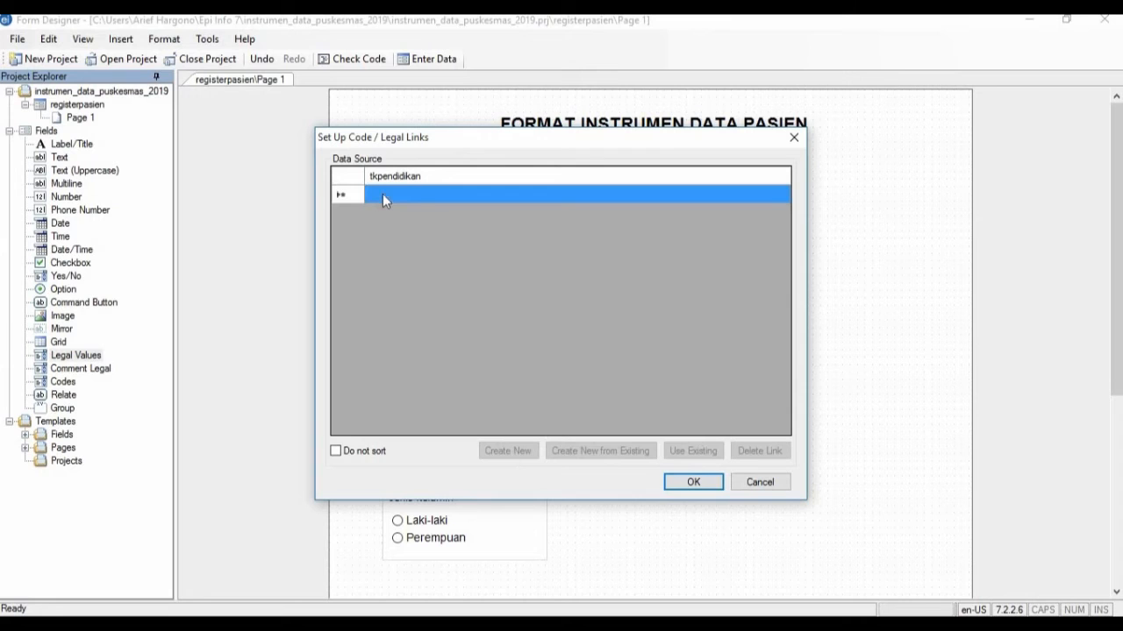
text(SD)
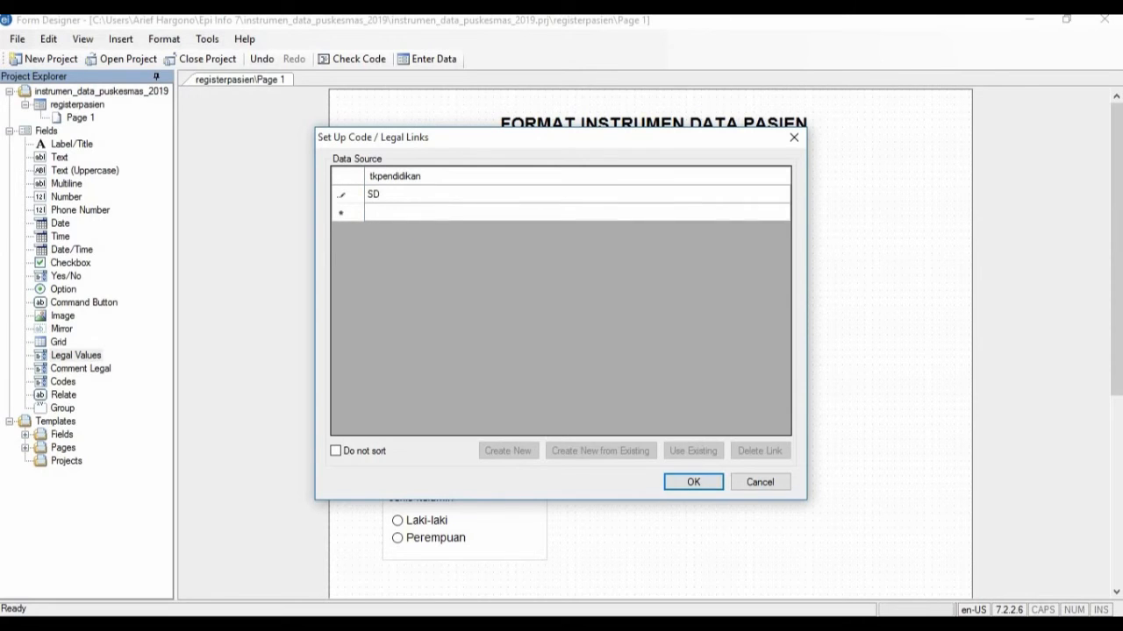
click(414, 220)
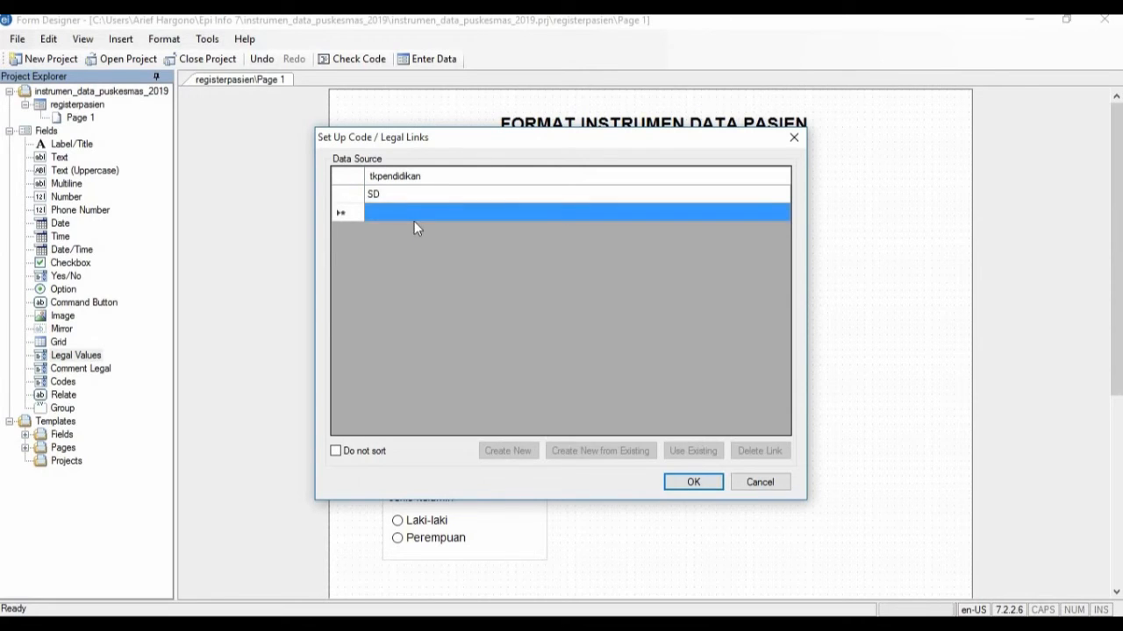
text(SMP)
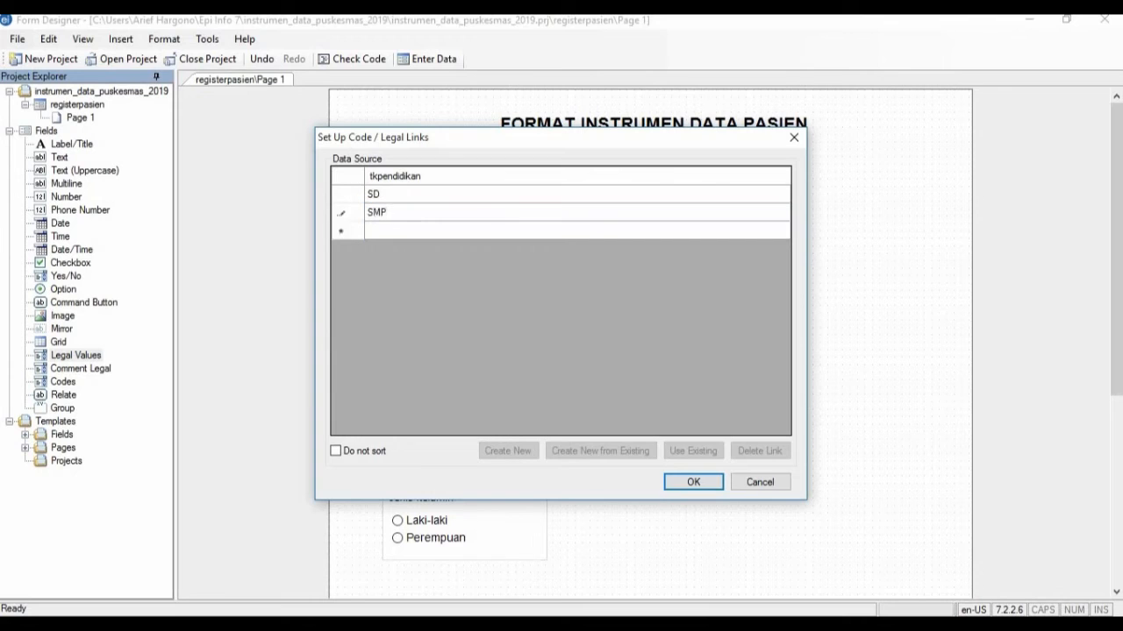
click(414, 226)
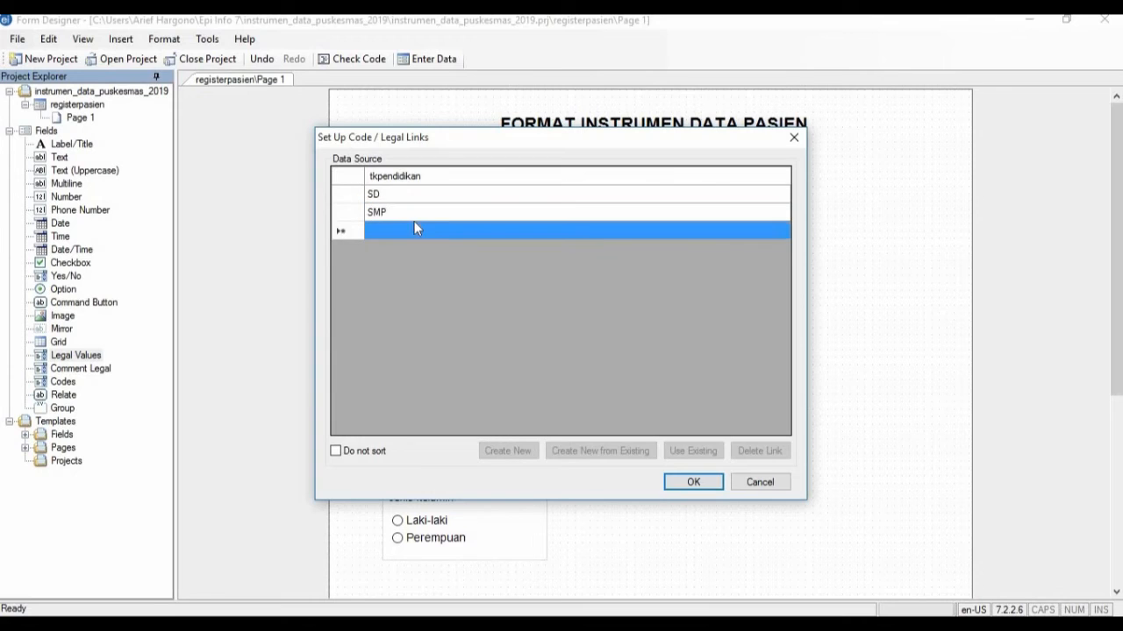
text(SM)
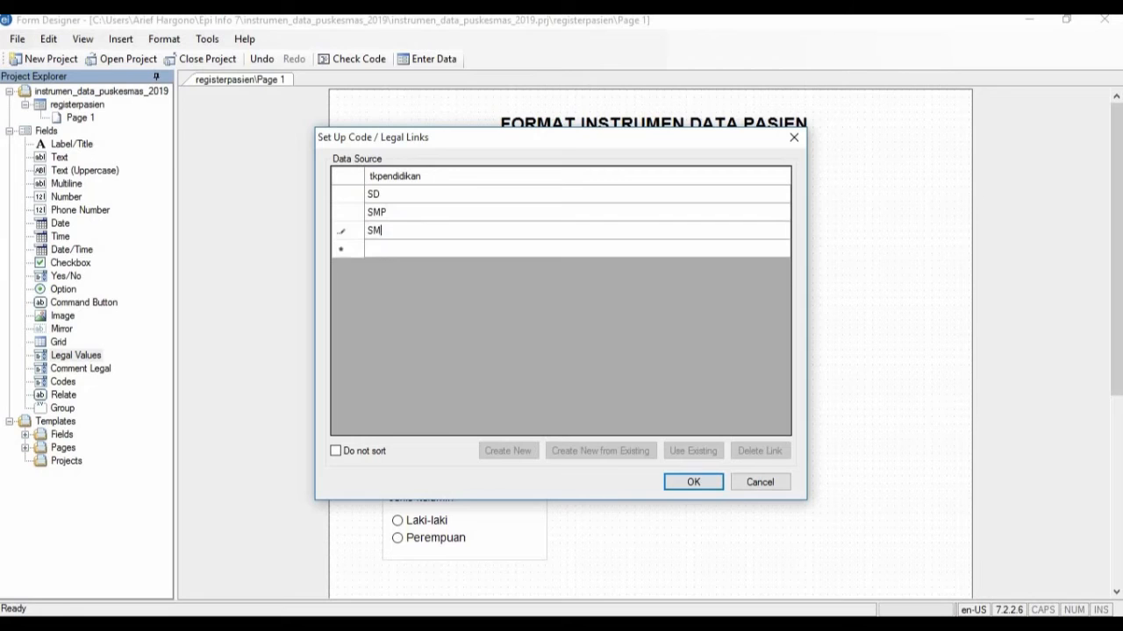
text(A)
key(Return)
text(Pergi)
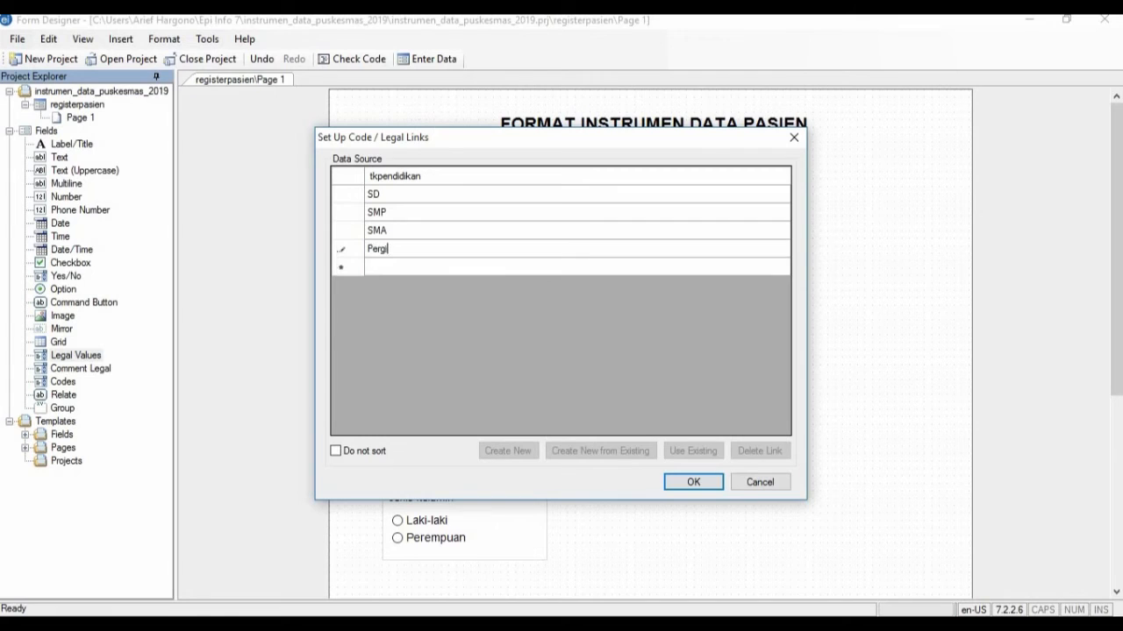
key(BackSpace)
text(uruan Tinggi)
key(Return)
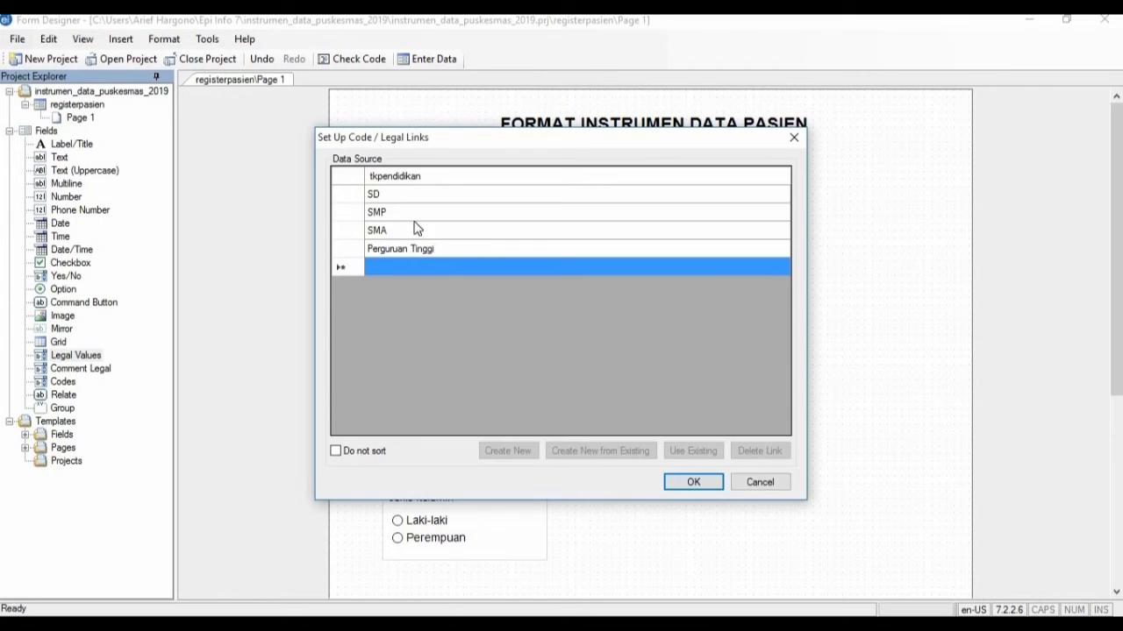
click(688, 482)
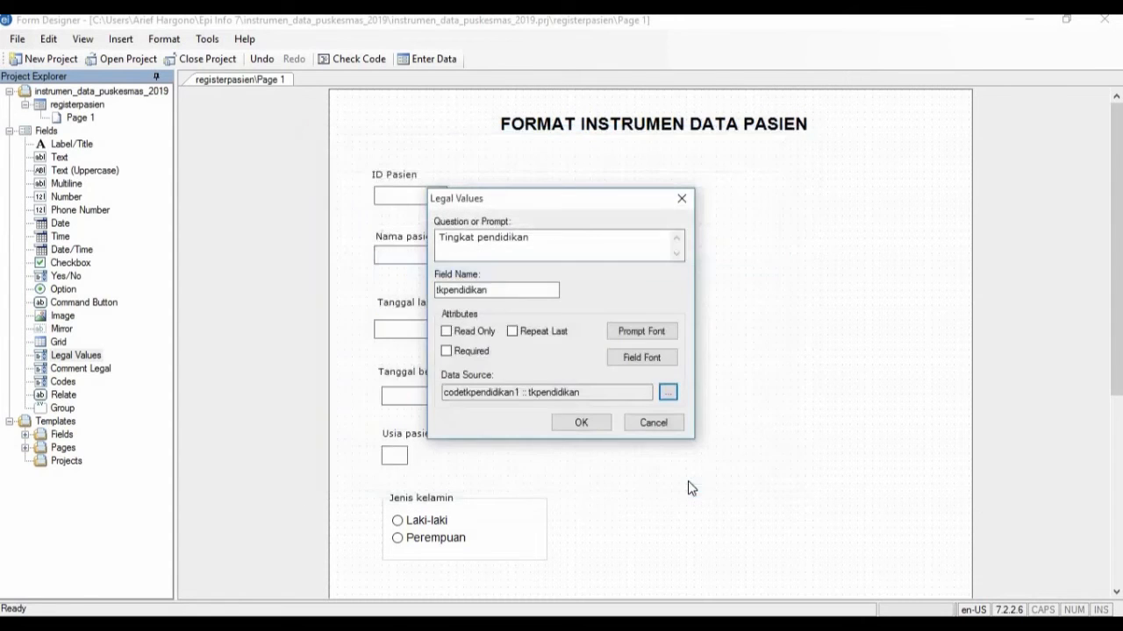
- Place the Tingkat pendidikan field to the right of the ID Pasien field and check the order of its choices
click(578, 424)
drag(410, 93, 772, 195)
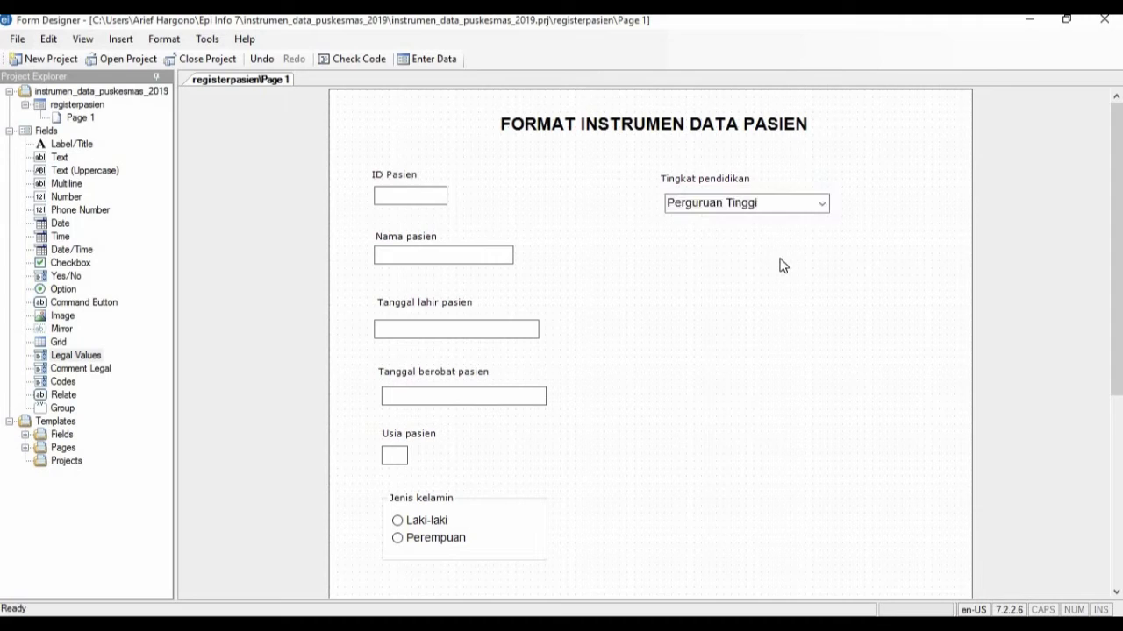
click(822, 204)
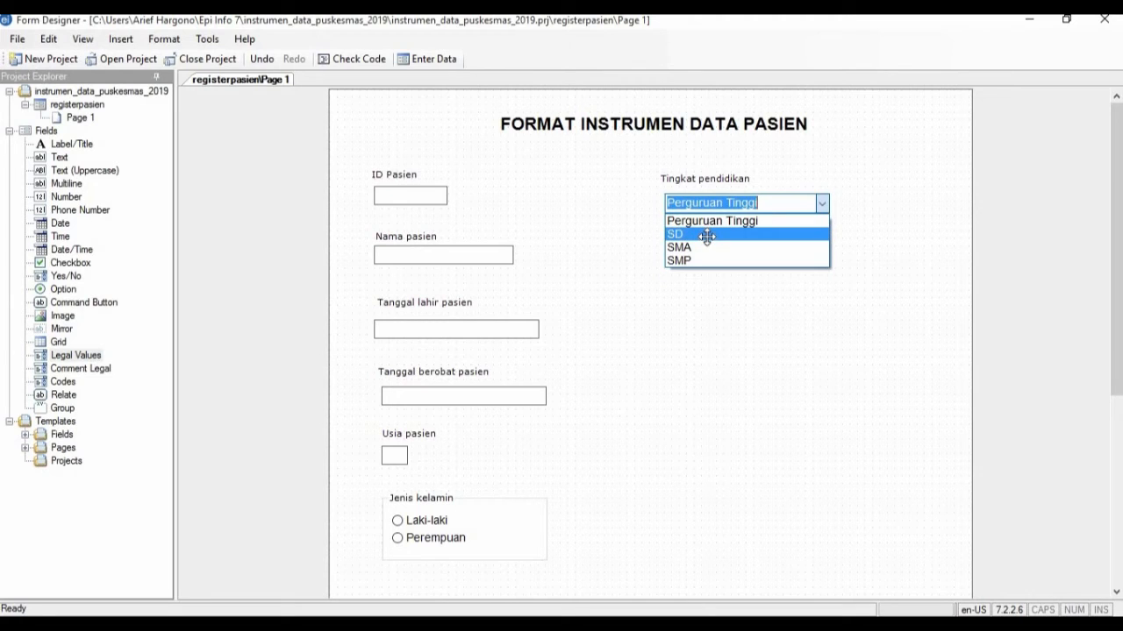
click(727, 296)
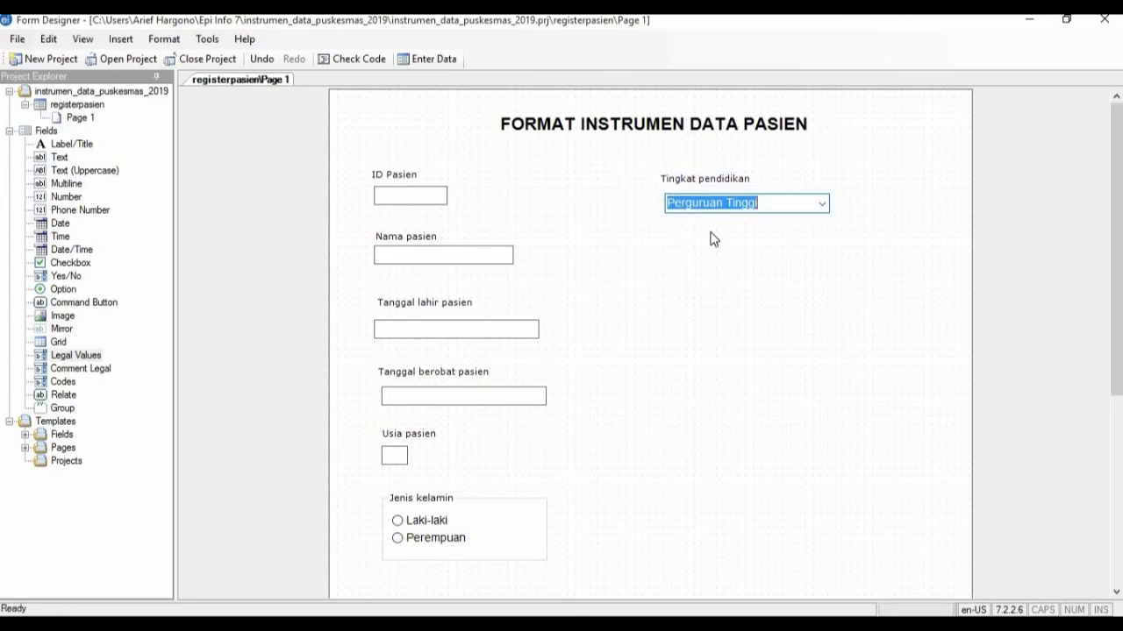
- Turn on the Do not sort option for the Tingkat pendidikan field's data source
right_click(726, 182)
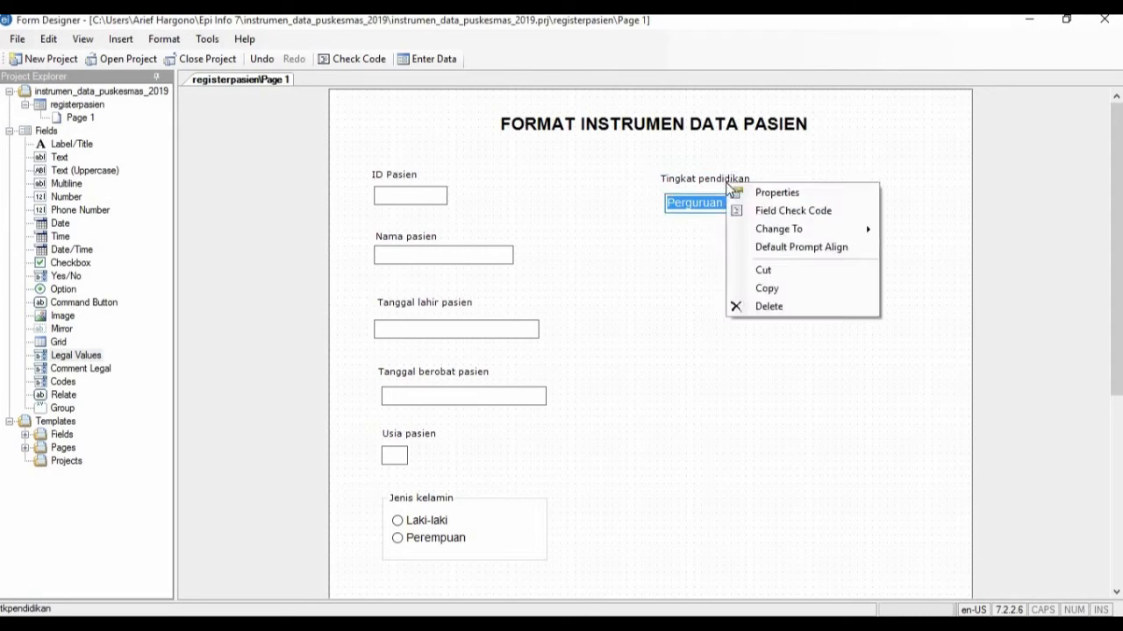
click(815, 193)
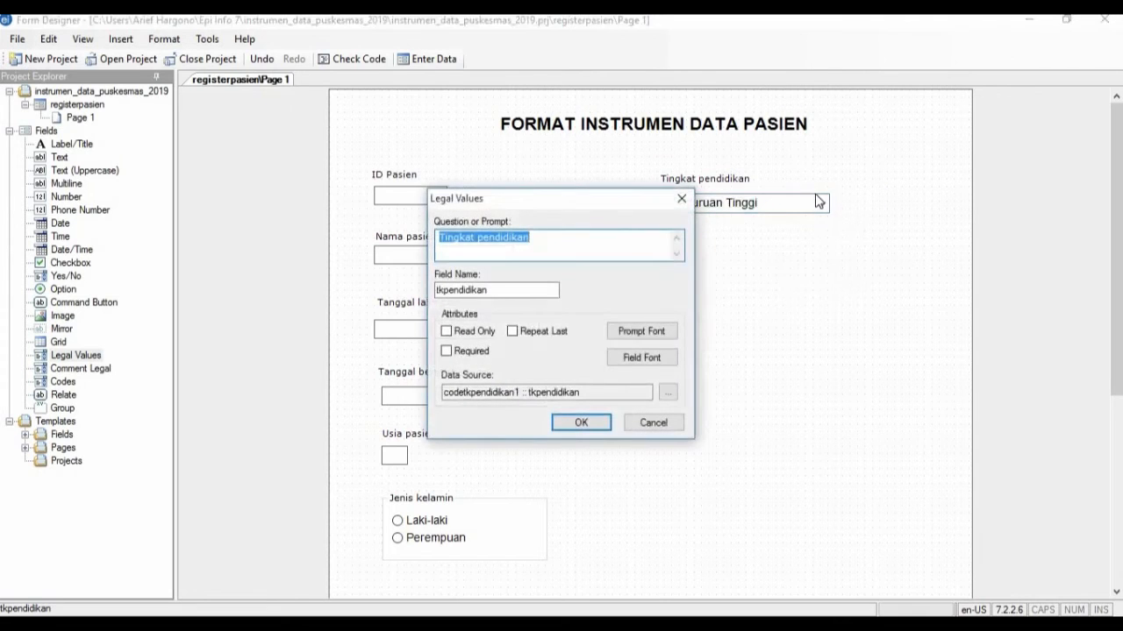
click(668, 396)
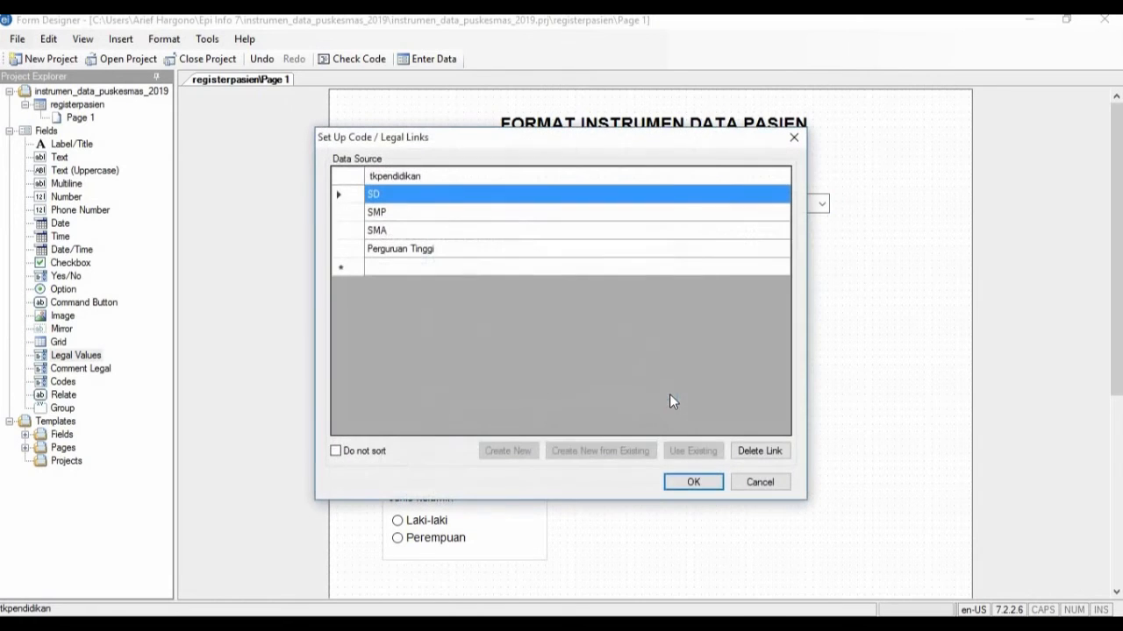
click(336, 453)
click(692, 485)
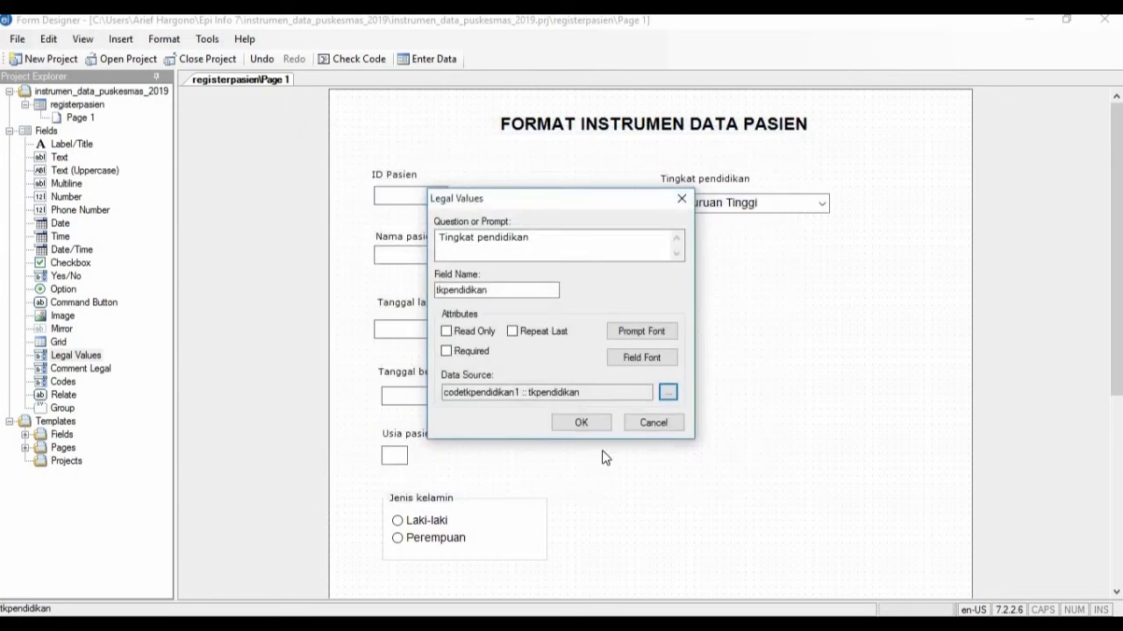
click(581, 425)
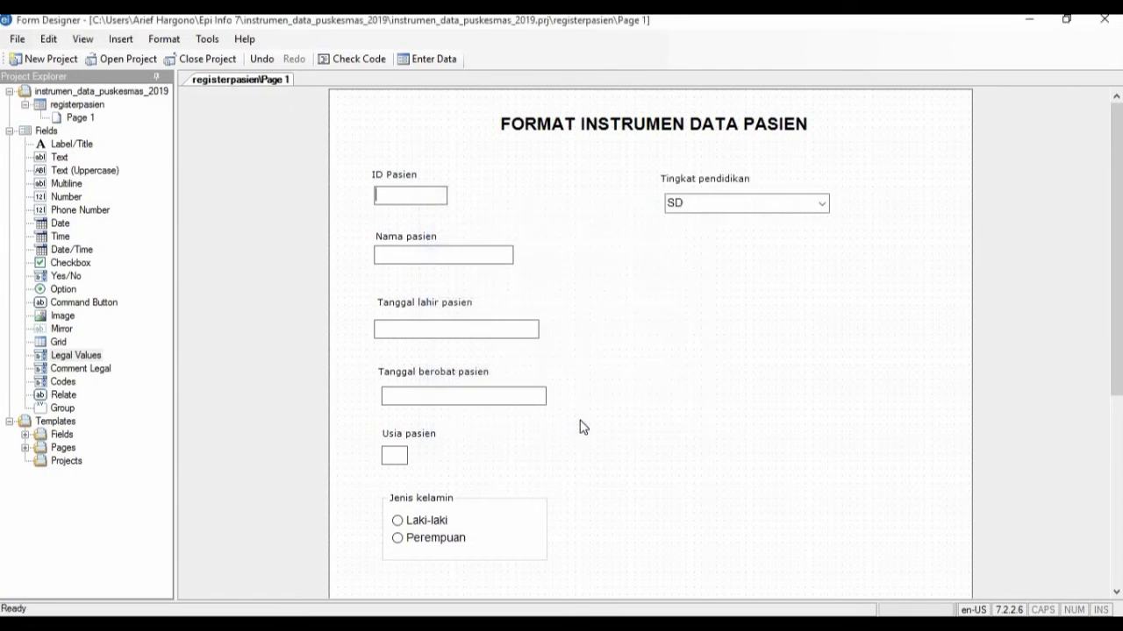
- Examine the order of the choices in the Tingkat pendidikan list on the form
click(820, 209)
click(822, 204)
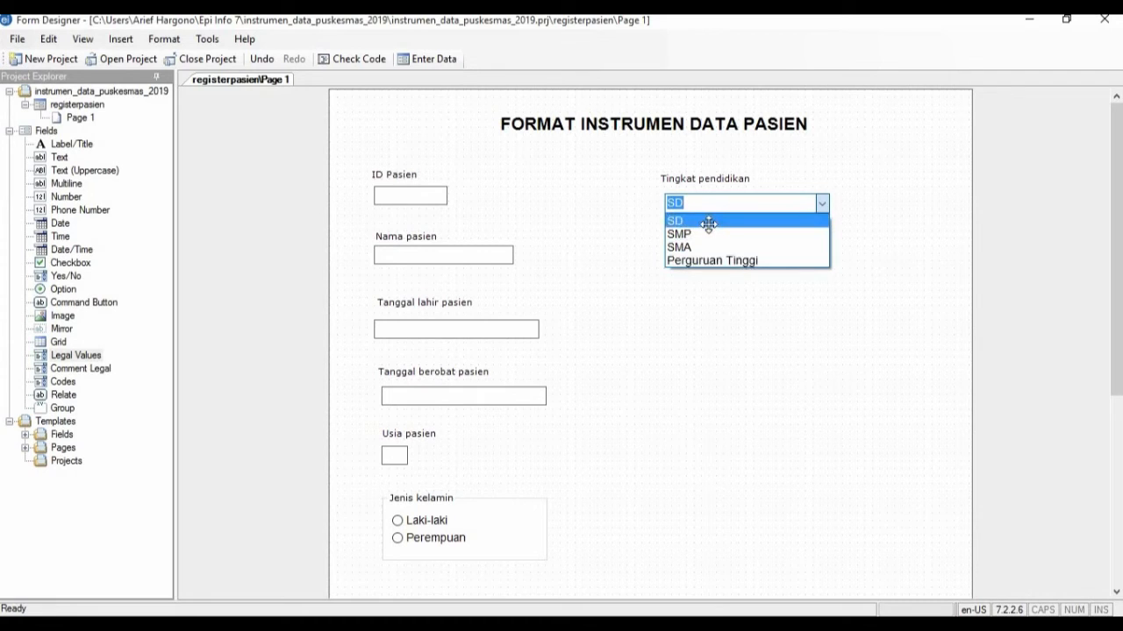
click(721, 310)
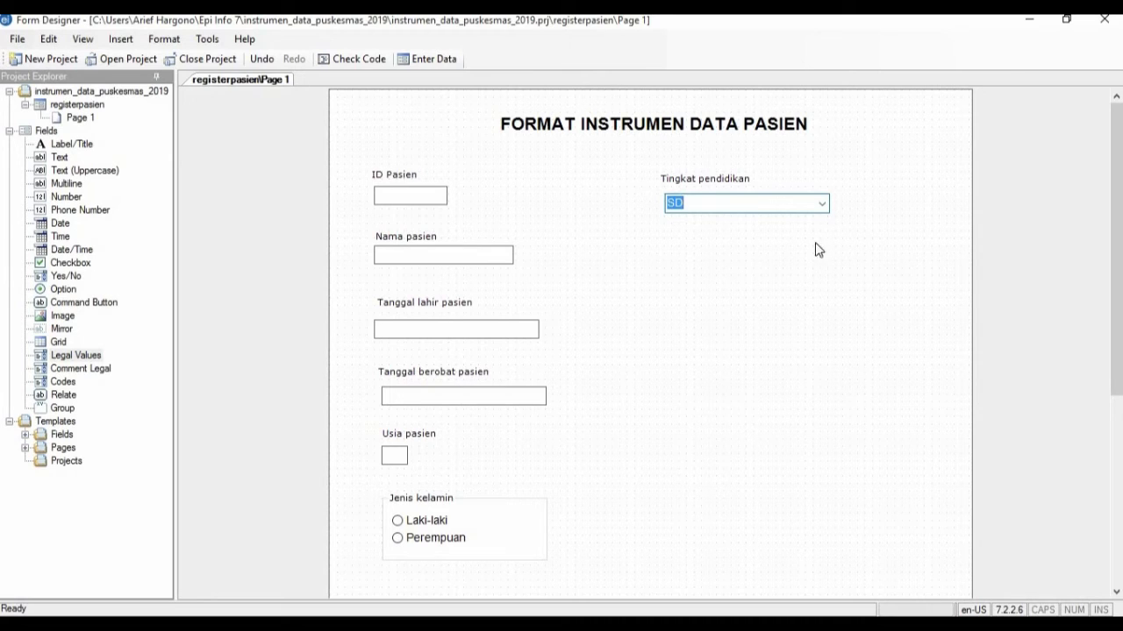
click(822, 204)
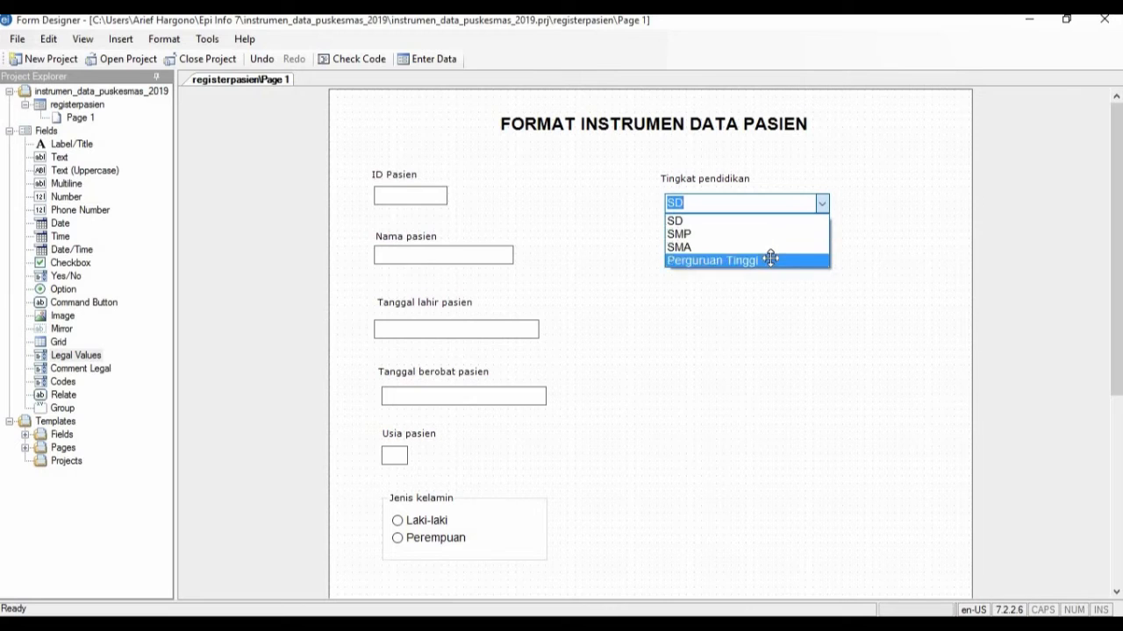
click(776, 289)
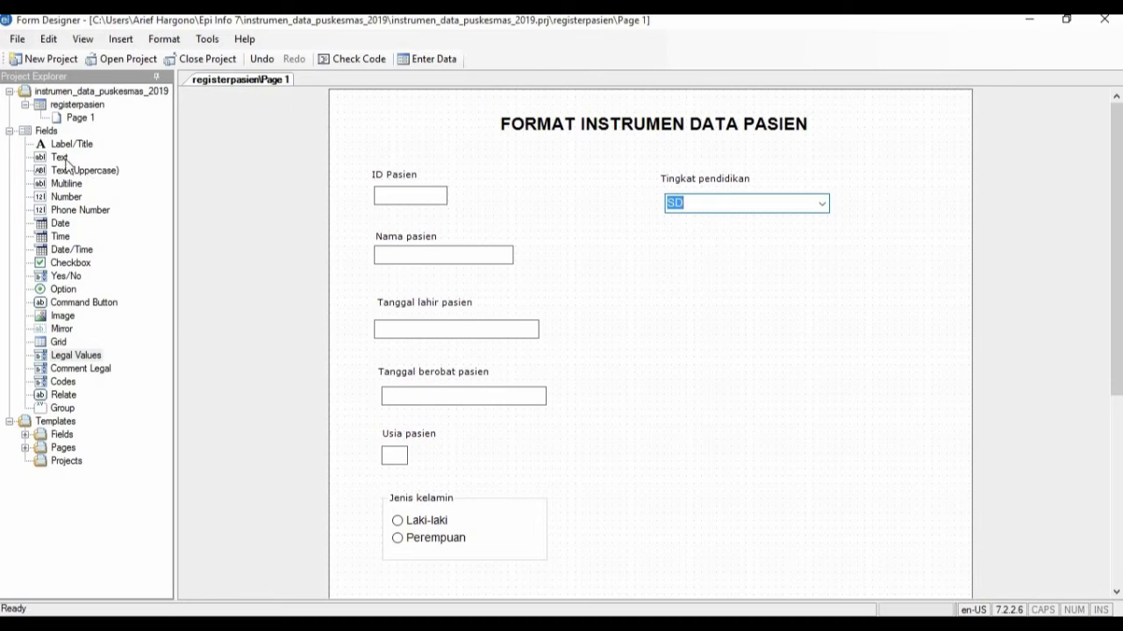
- Add the label "Gejala Sakit Pasien" with field name title003 and place it below the Tingkat pendidikan field
double_click(77, 145)
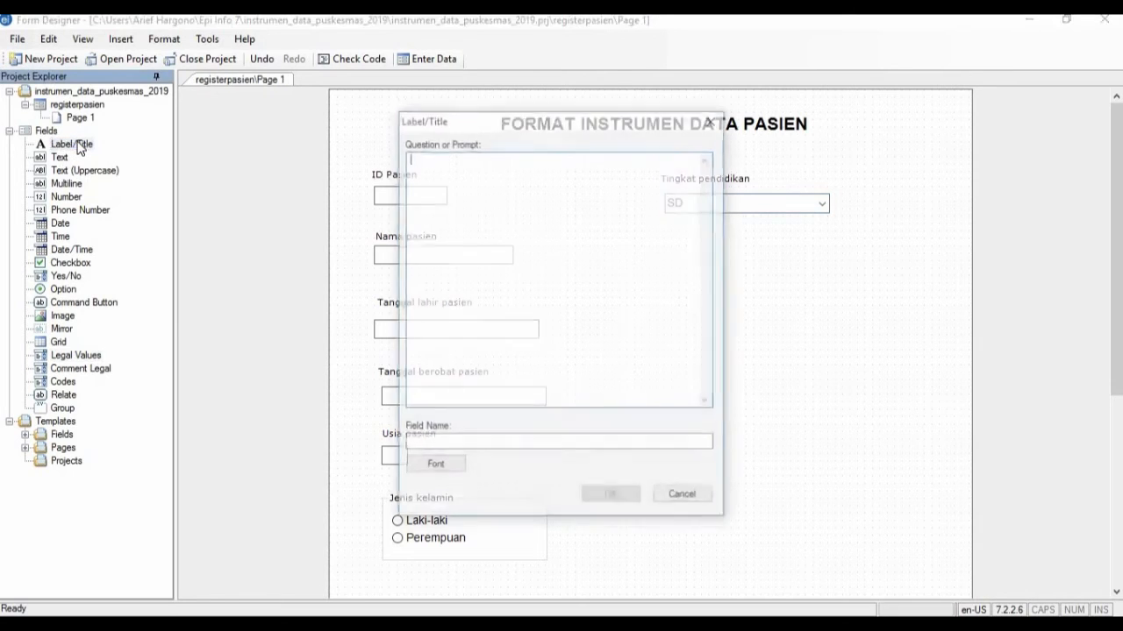
text(G)
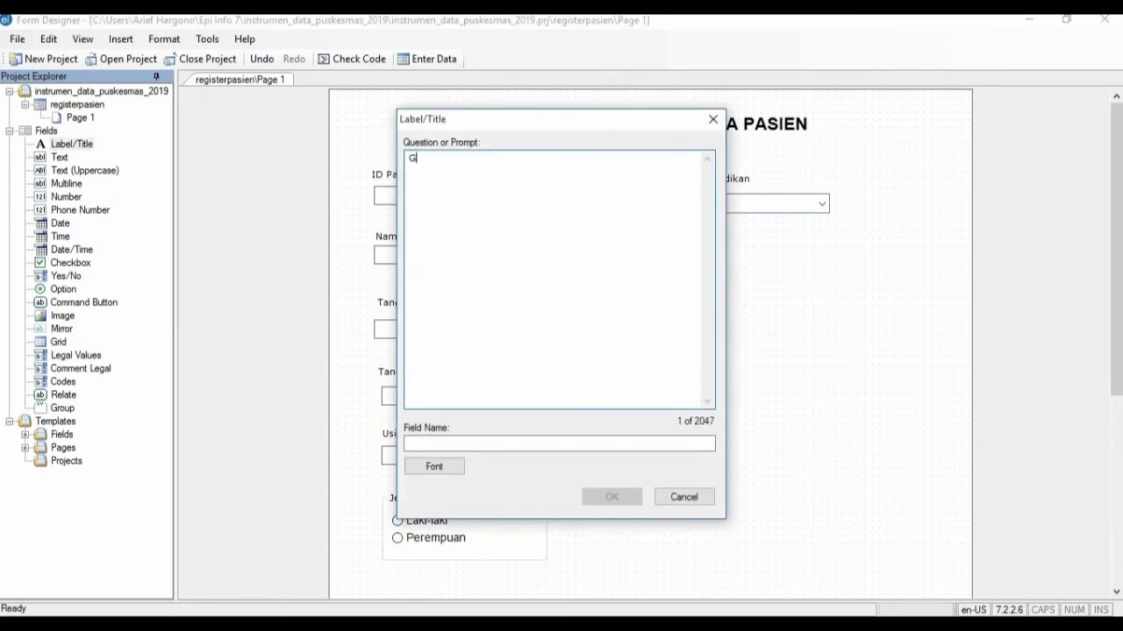
text(ejala Sakit Pasien)
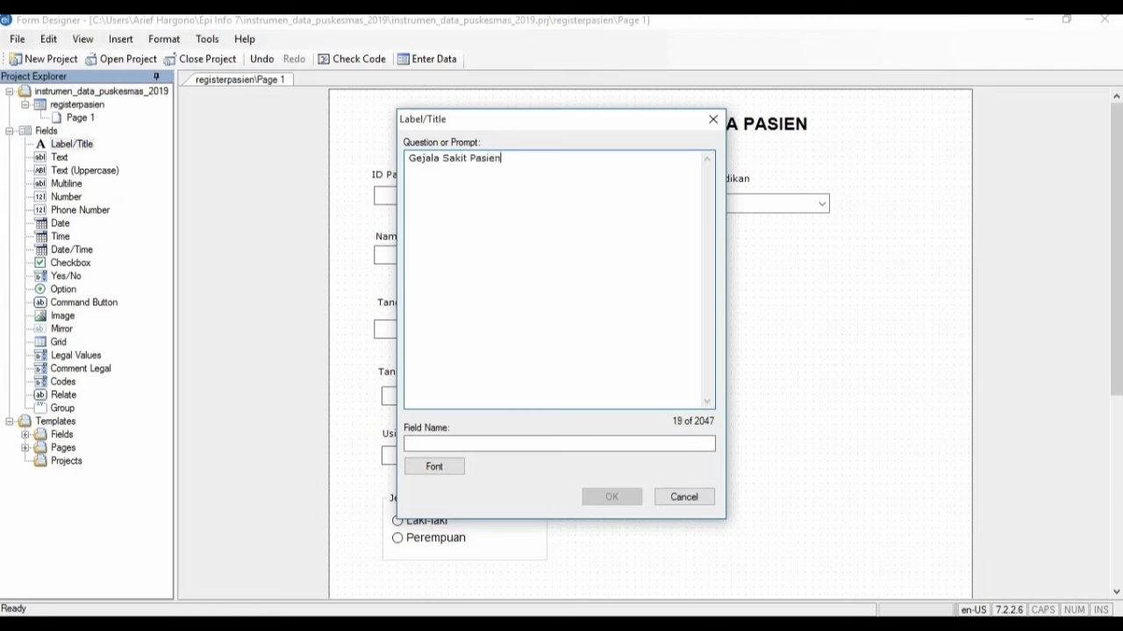
click(425, 445)
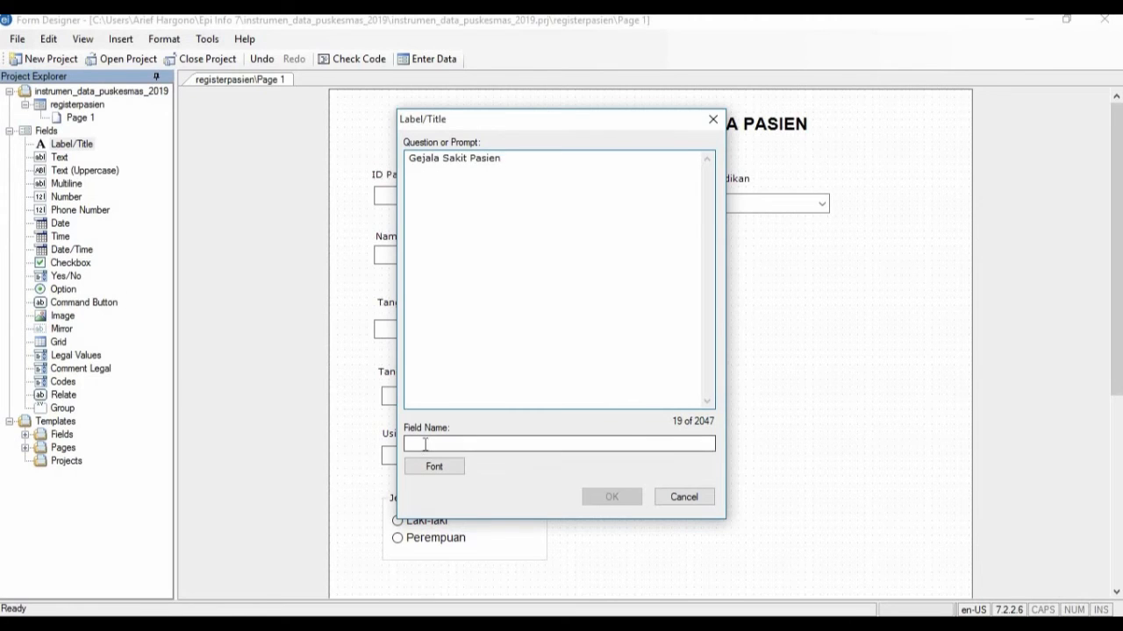
drag(491, 443, 375, 449)
text(ti)
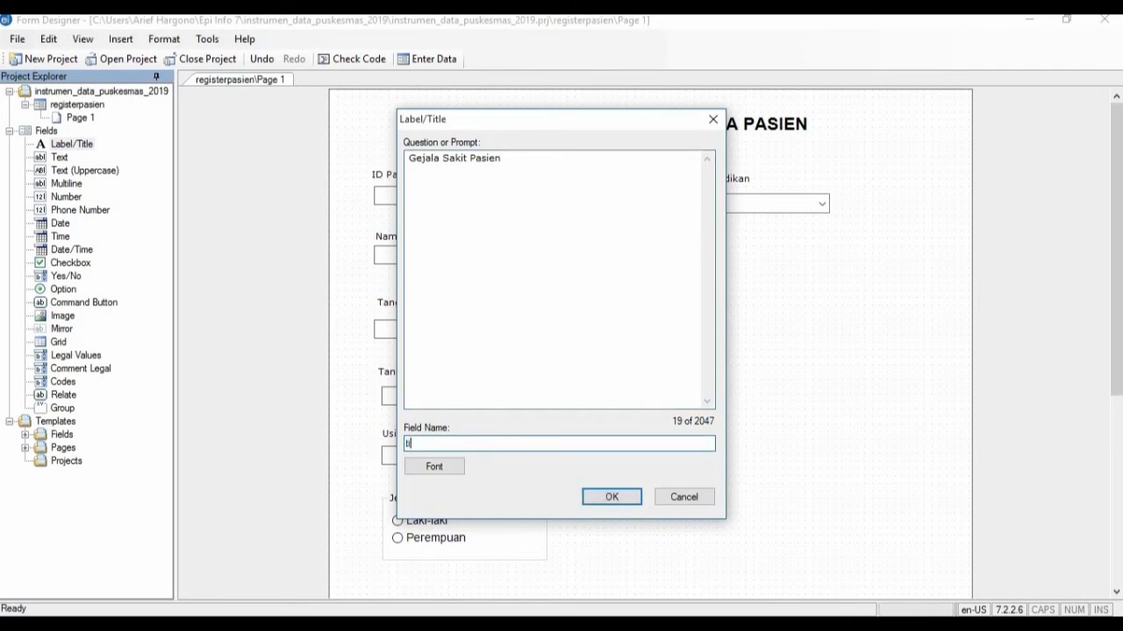
text(tle003)
click(617, 496)
drag(400, 97, 735, 317)
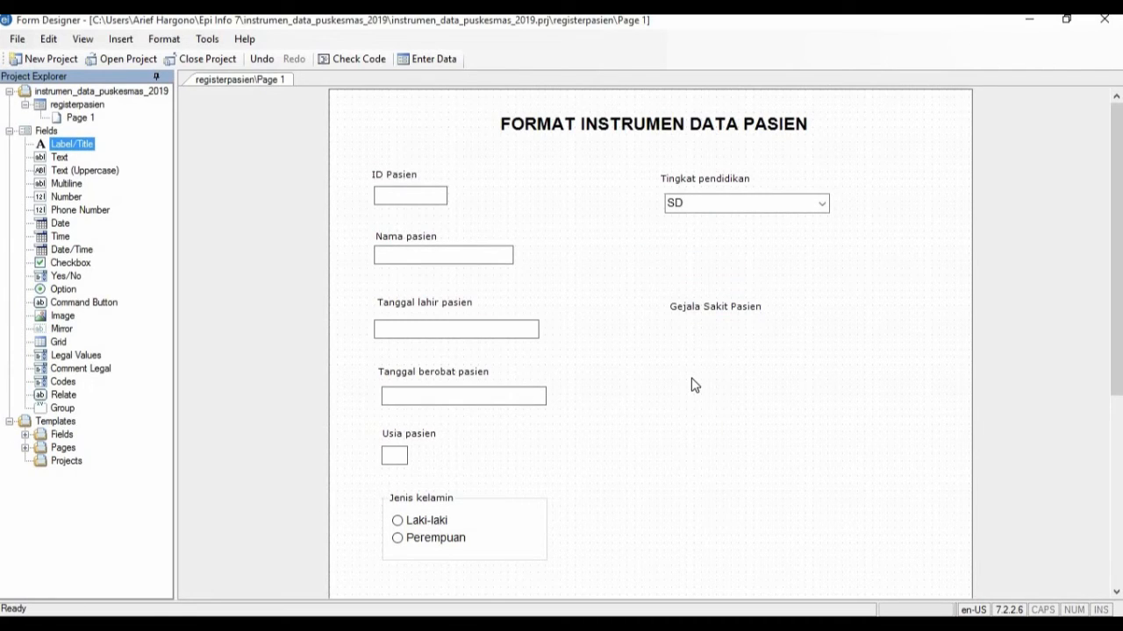
- Add a checkbox field with the prompt Panas and place it directly under the Gejala Sakit Pasien label
double_click(90, 265)
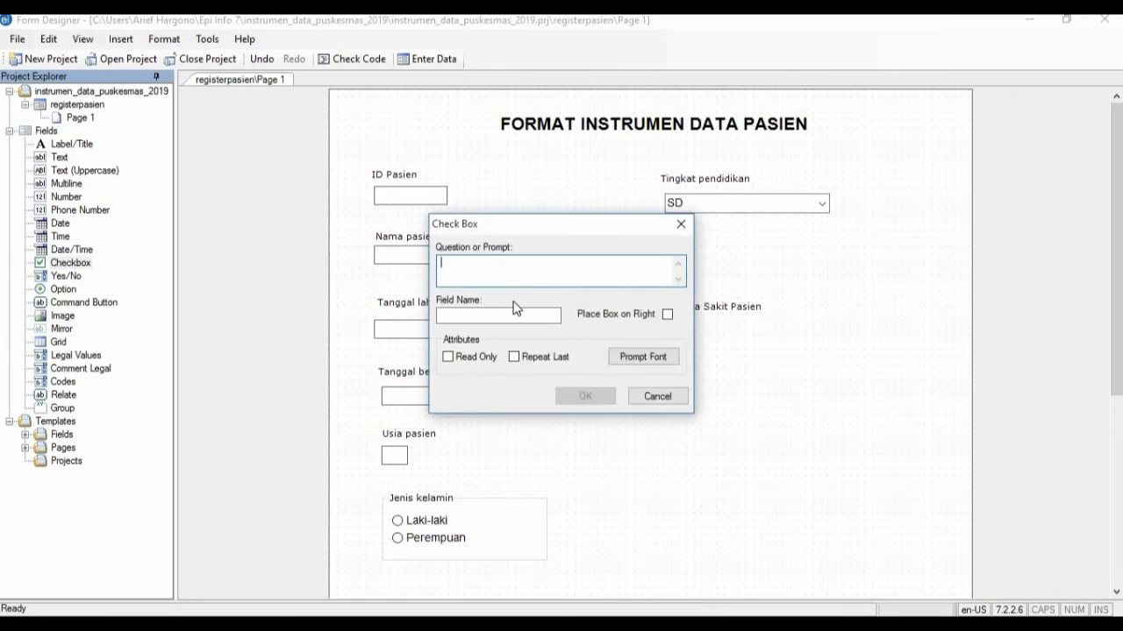
text(Panas)
click(449, 317)
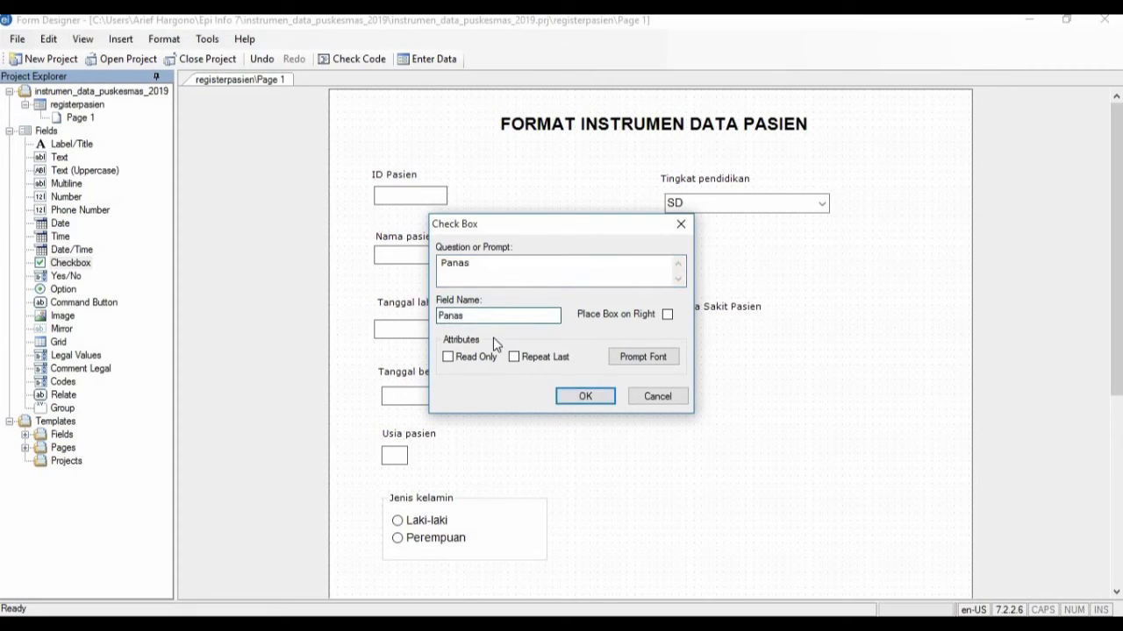
click(585, 397)
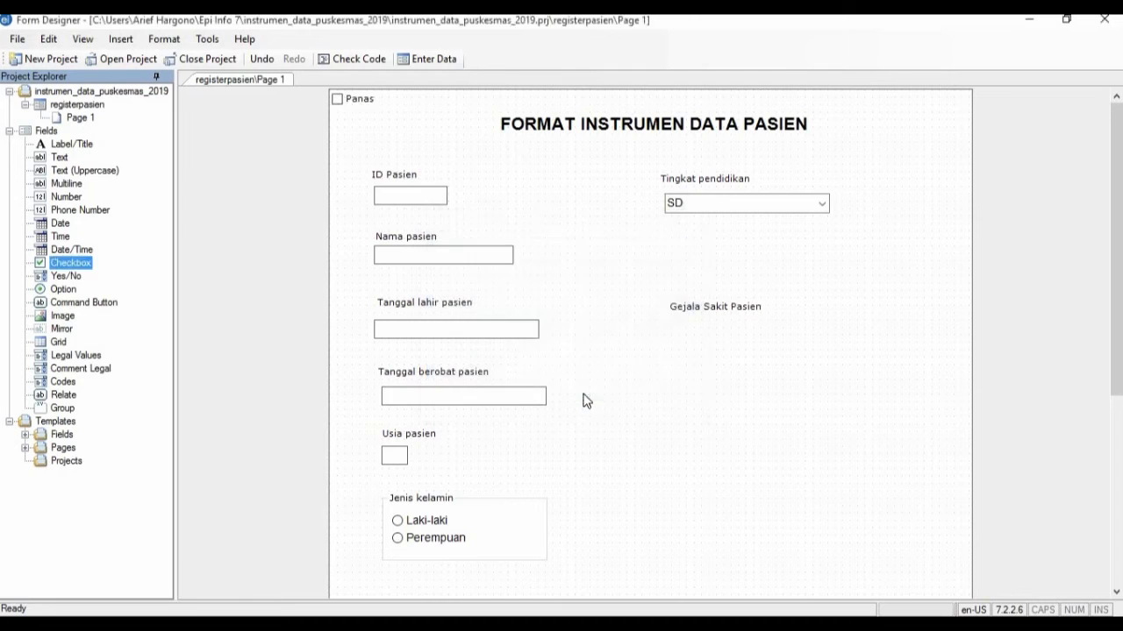
drag(343, 97, 713, 342)
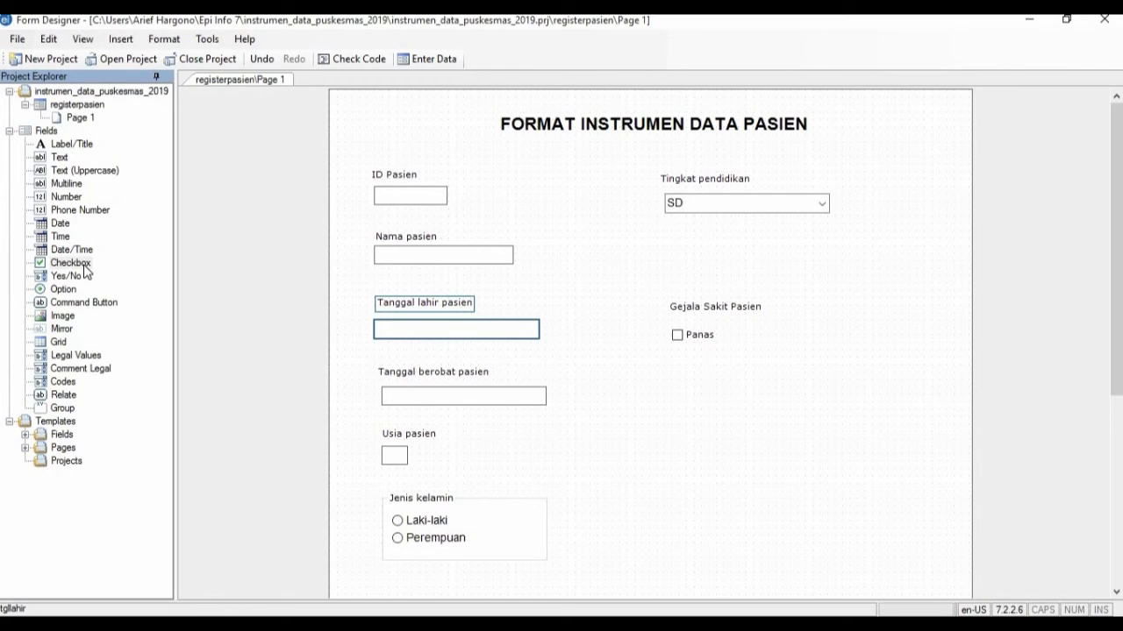
- Add a checkbox field with the prompt Batuk and place it below the Panas checkbox
double_click(84, 265)
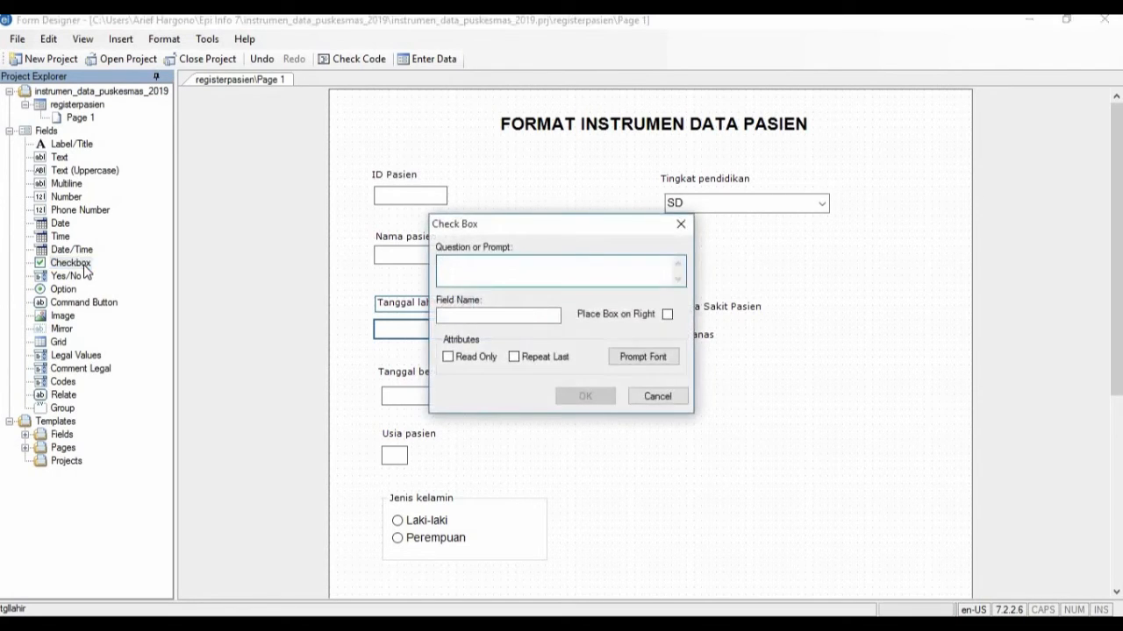
text(Batuk)
click(446, 315)
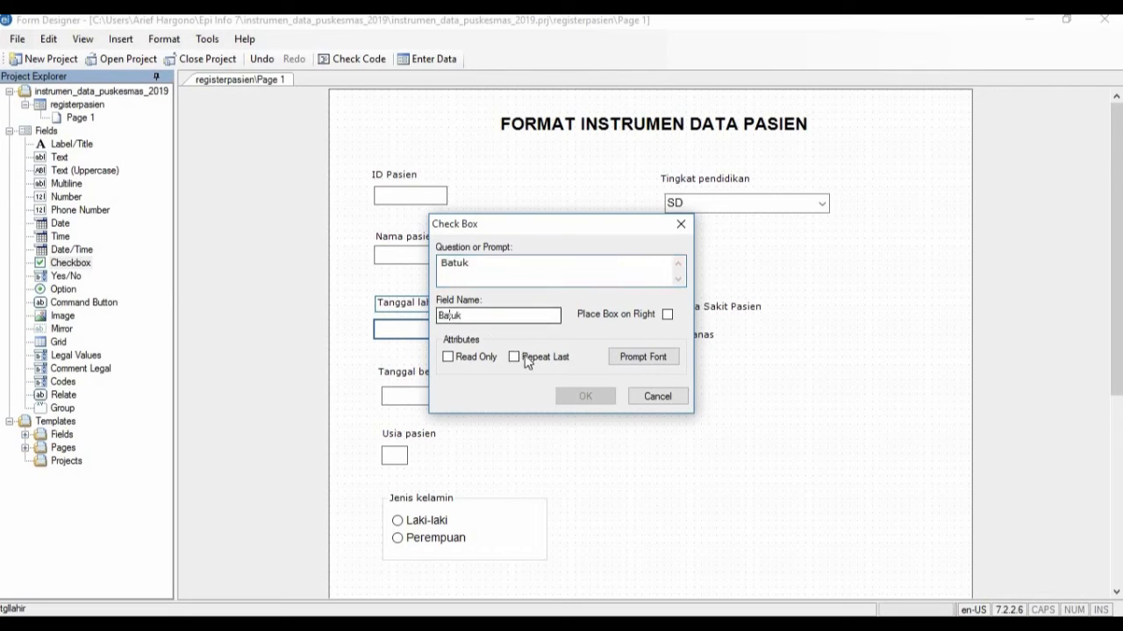
click(585, 395)
drag(370, 101, 710, 368)
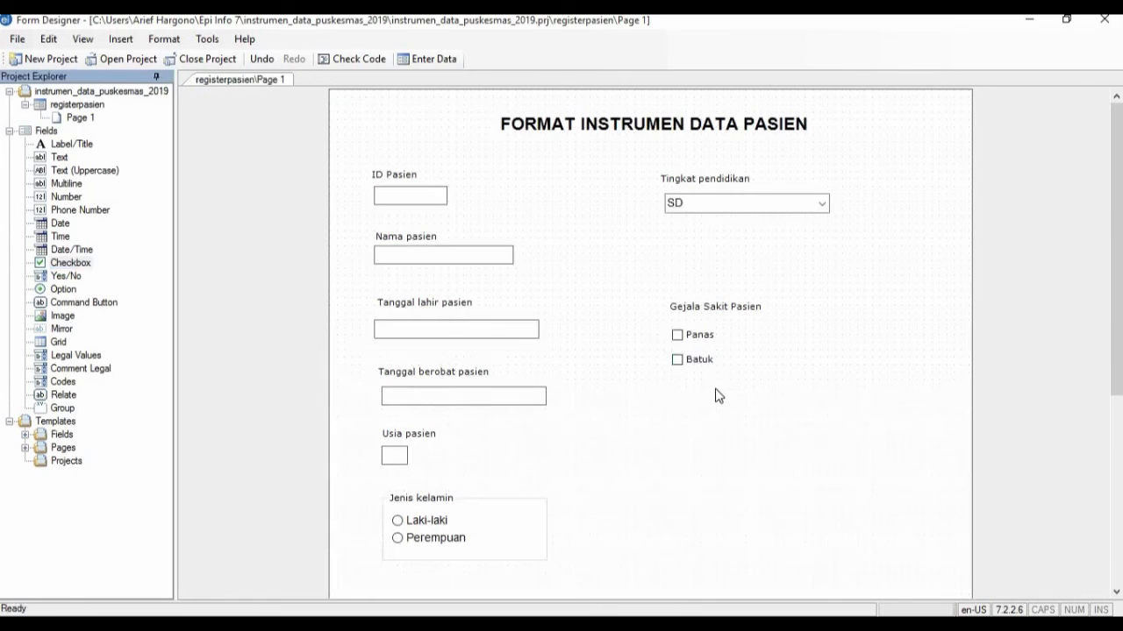
- Add a checkbox field with the prompt Pilek and place it below the Batuk checkbox
double_click(86, 265)
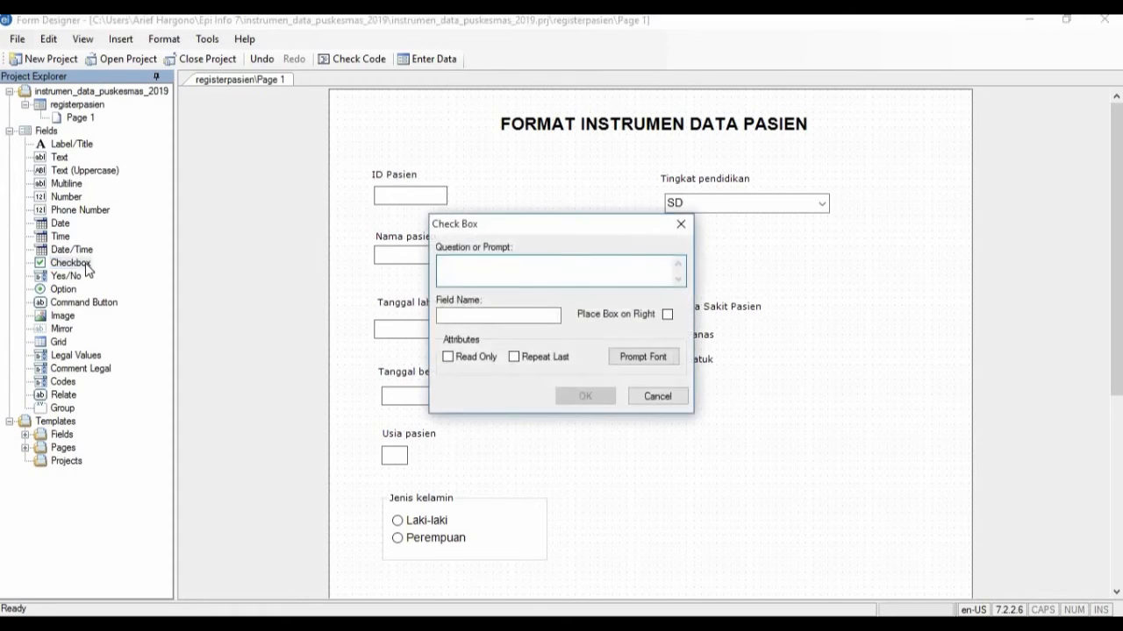
text(Pilek)
click(439, 320)
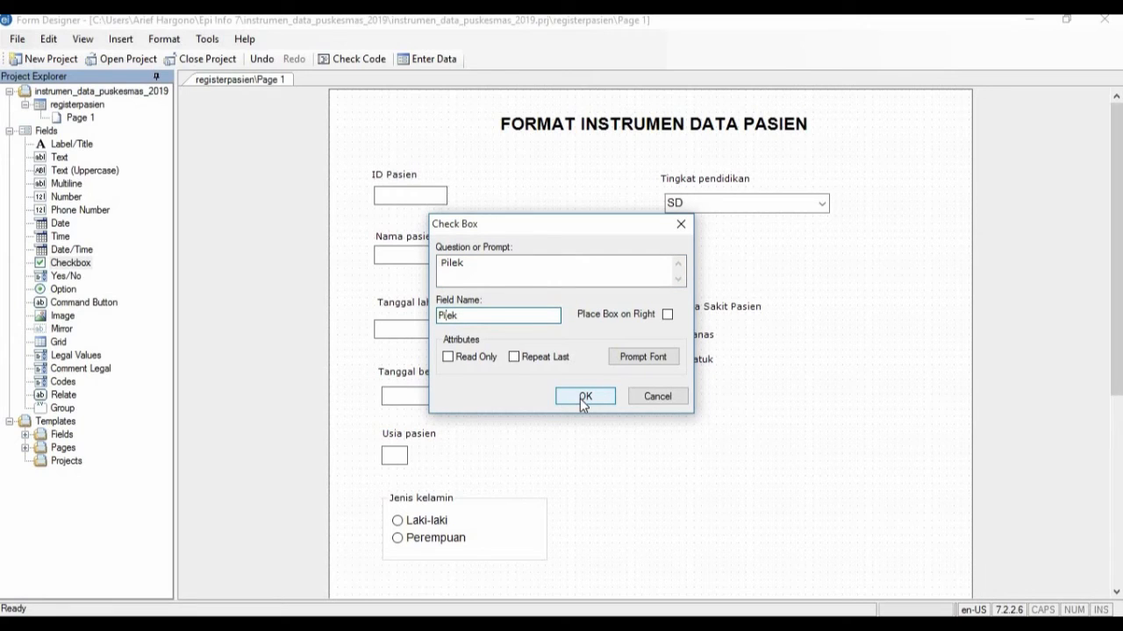
click(583, 398)
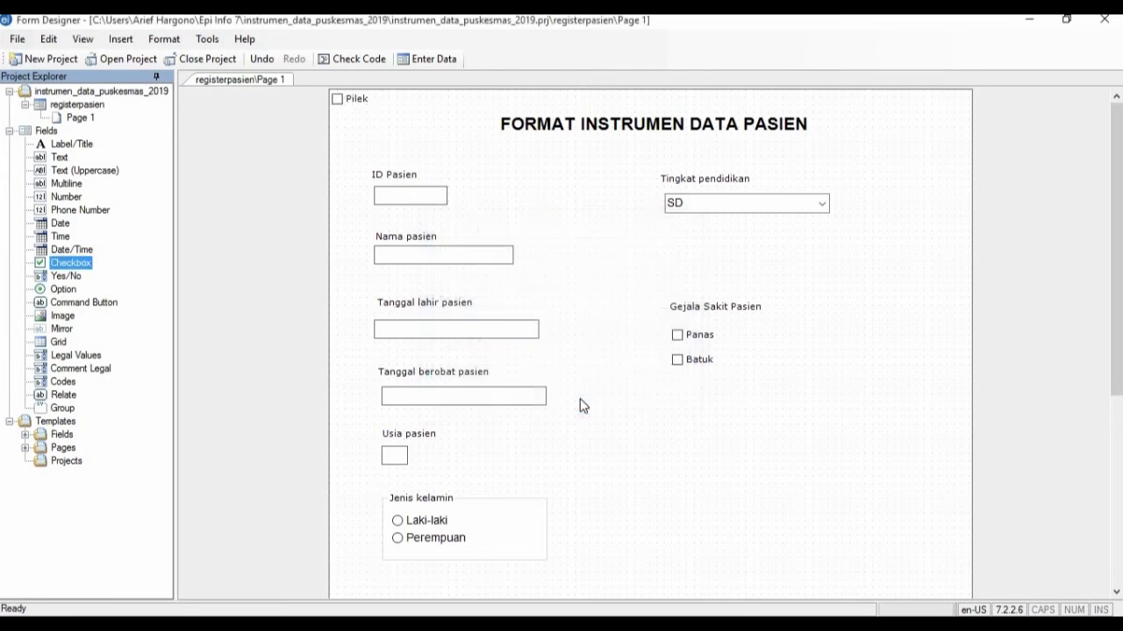
drag(353, 99, 703, 391)
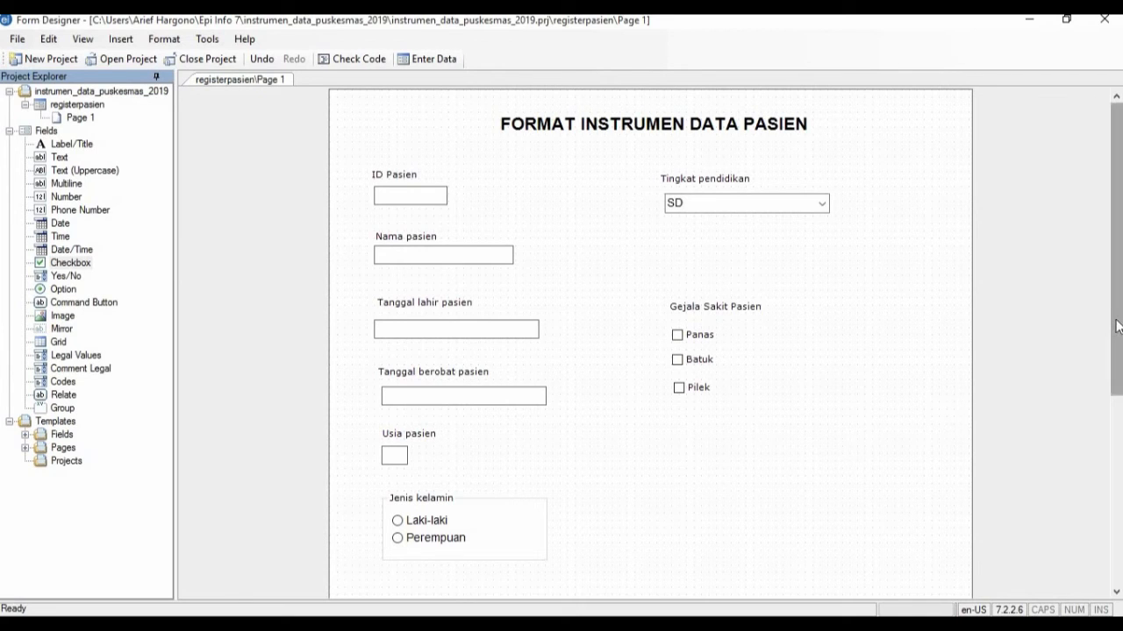
- Add a second page named Page 2 to the registerpasien form
mouse_move(1117, 326)
mouse_down()
mouse_move(1117, 516)
mouse_move(1116, 321)
mouse_up()
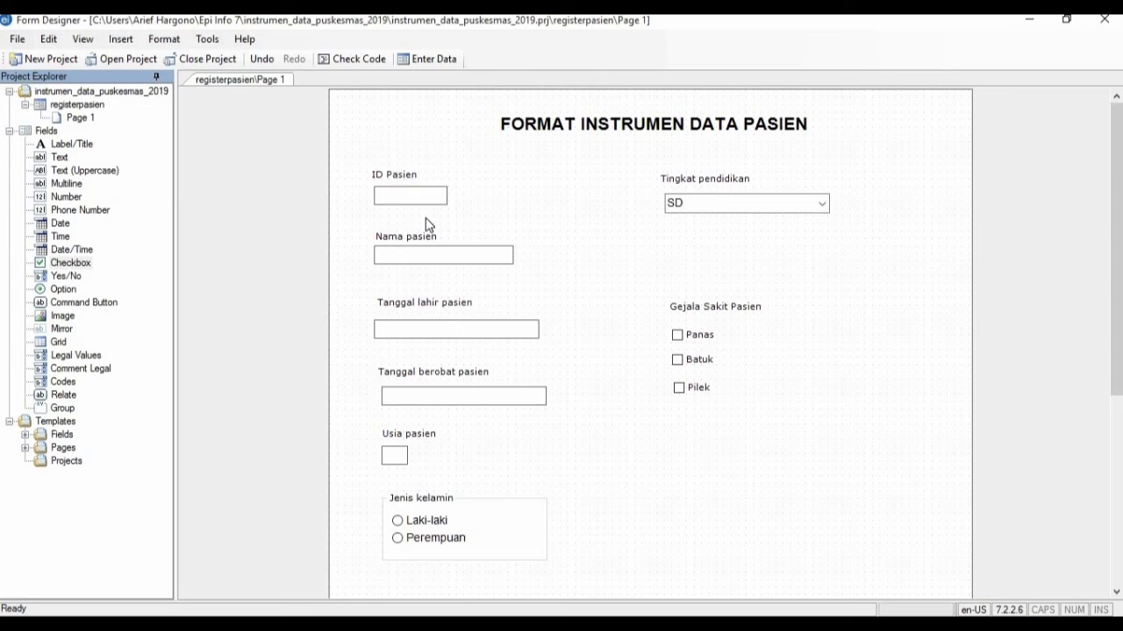
click(77, 105)
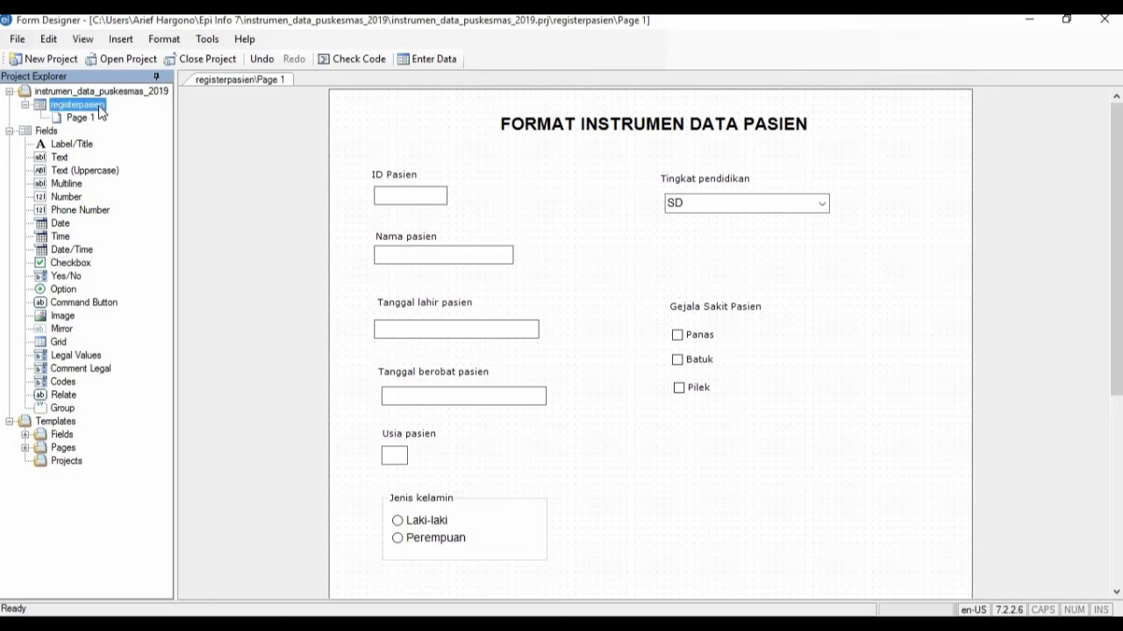
right_click(102, 112)
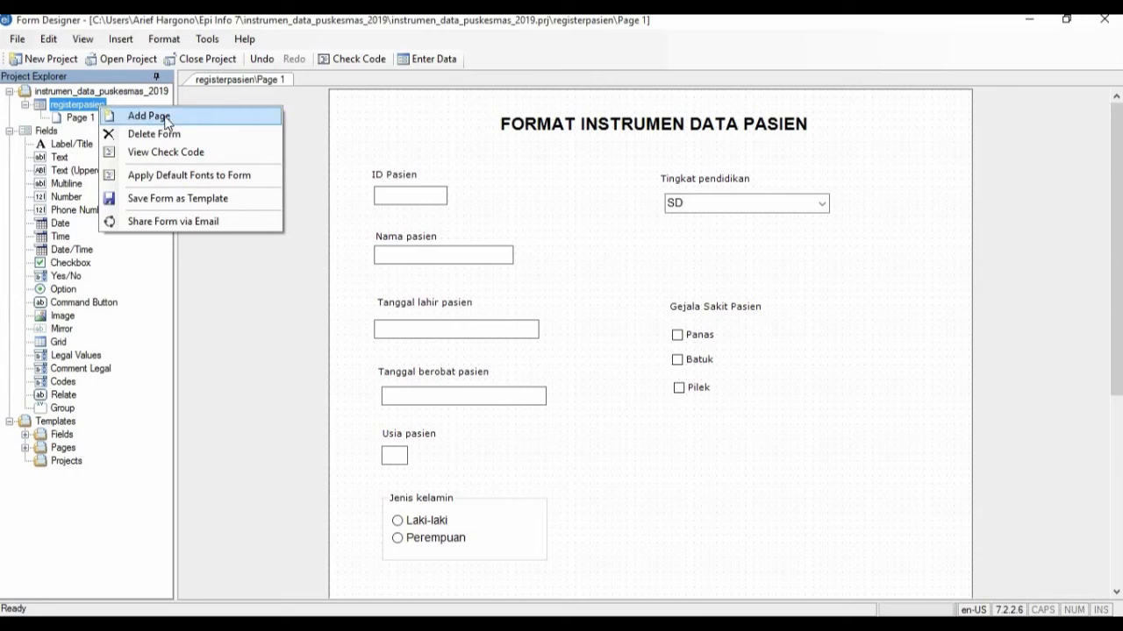
click(166, 118)
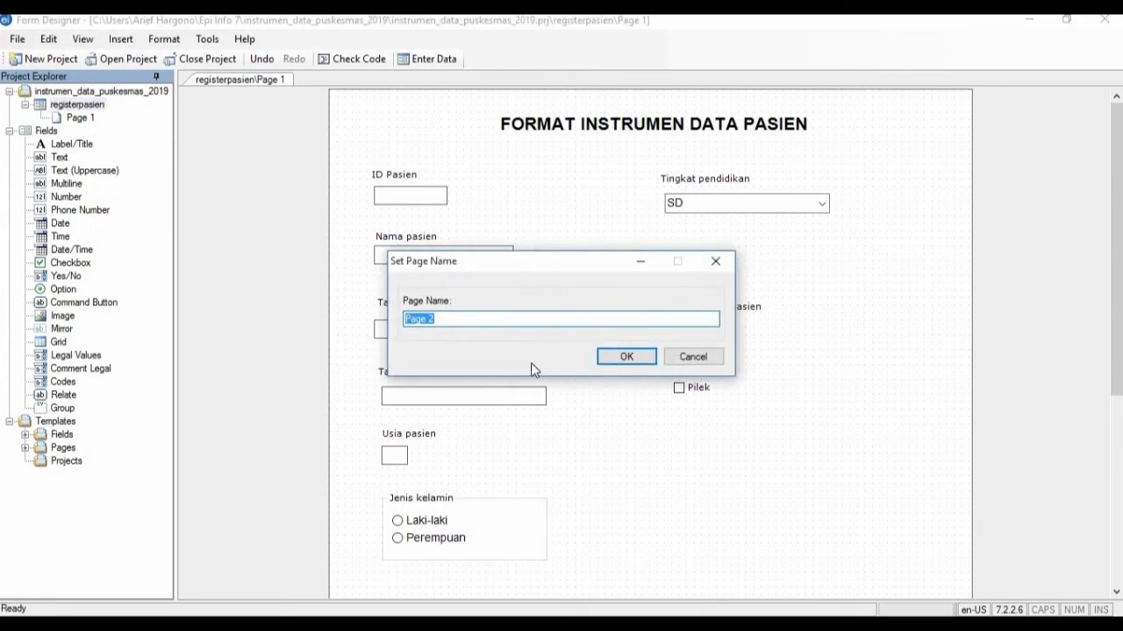
click(628, 359)
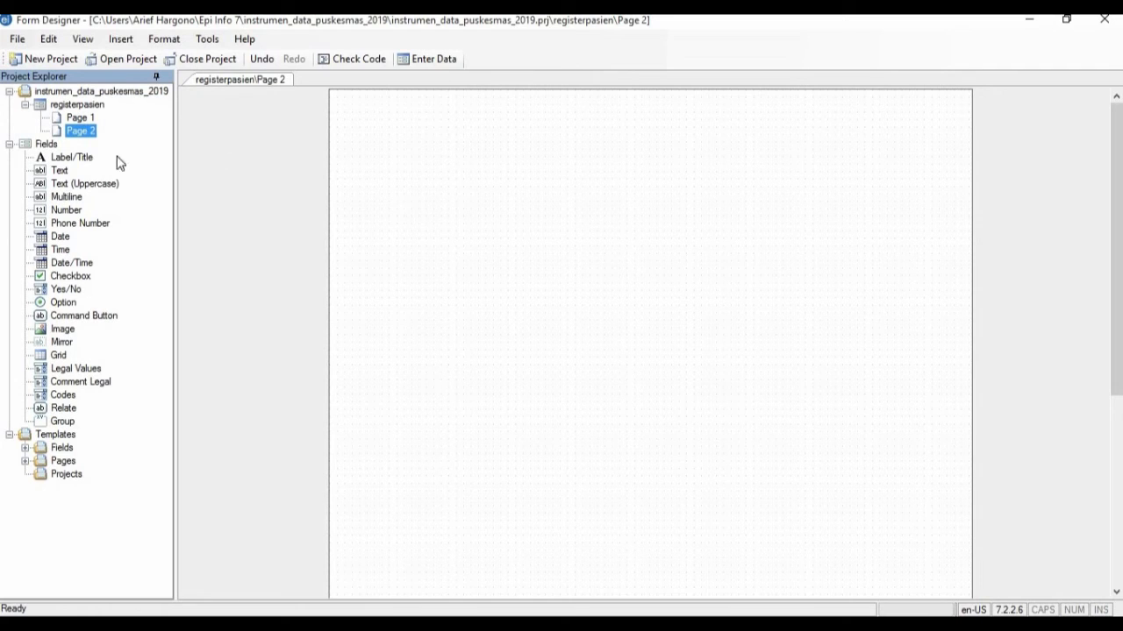
- Start a label on Page 2 with the text FORM STATUS GIZI PASIEN and the field name title004
click(70, 157)
click(495, 193)
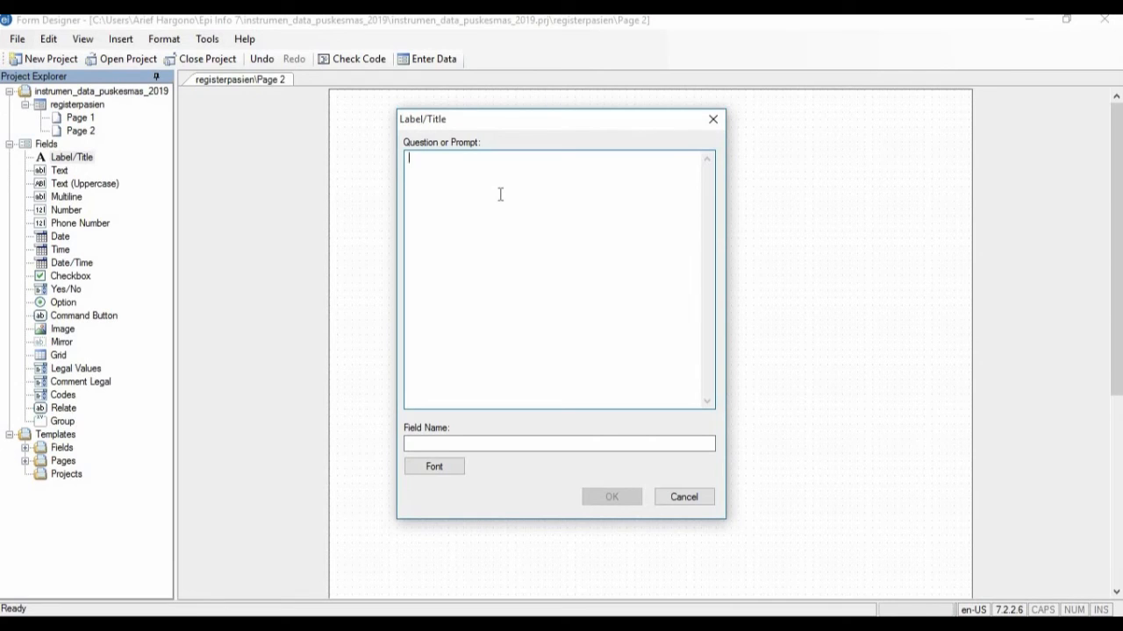
text(FORM STATU)
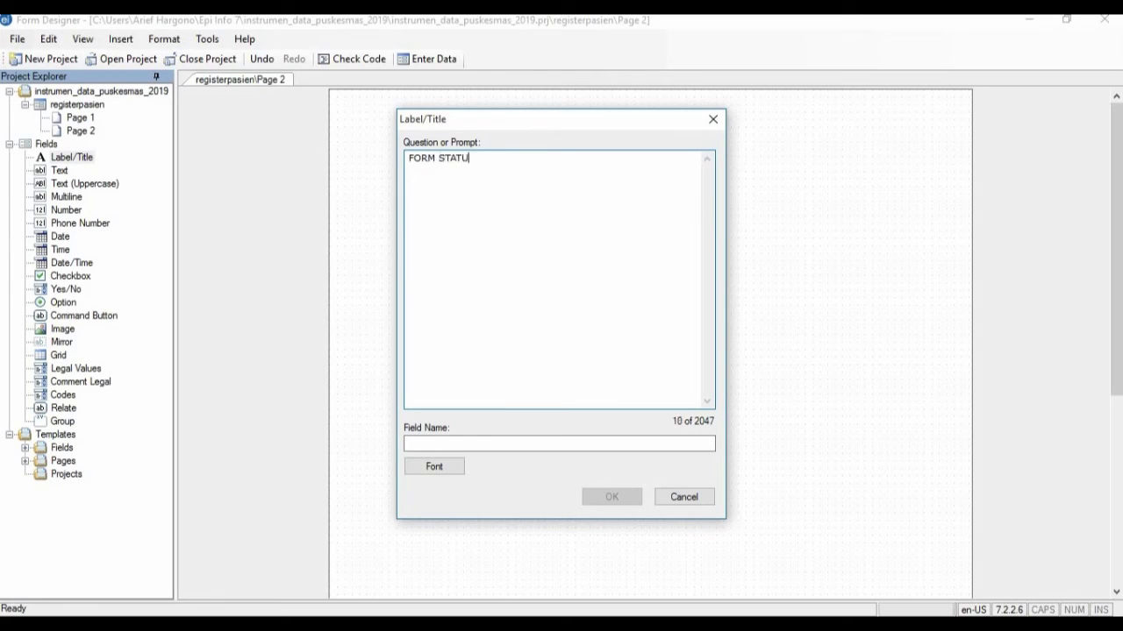
text(S GIZI PASIEN)
click(437, 443)
drag(519, 443, 366, 448)
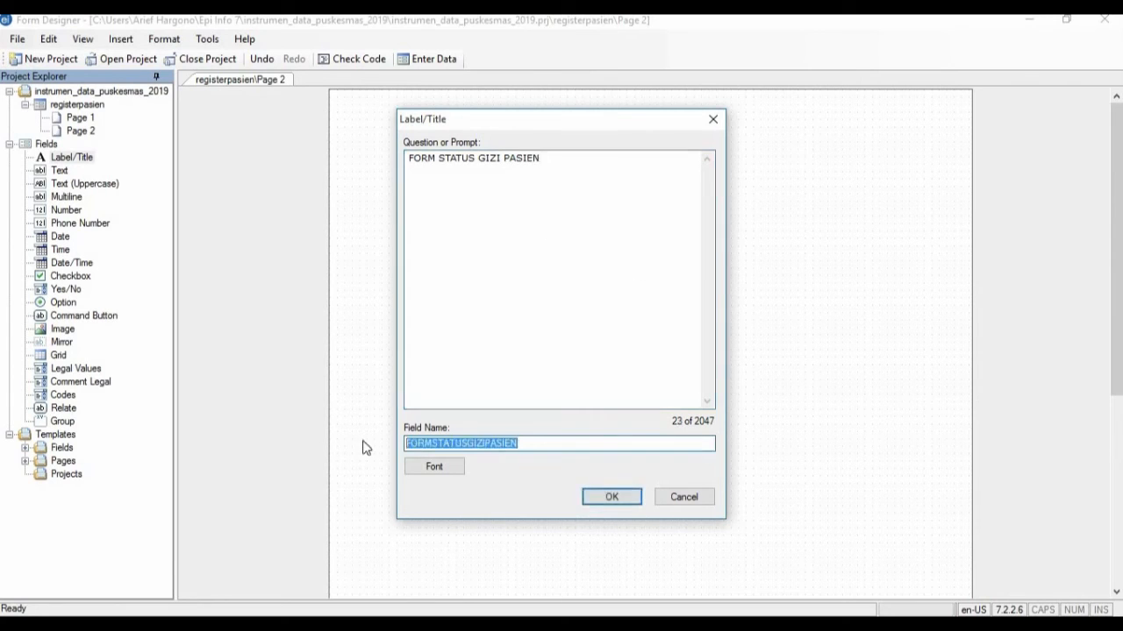
text(ti)
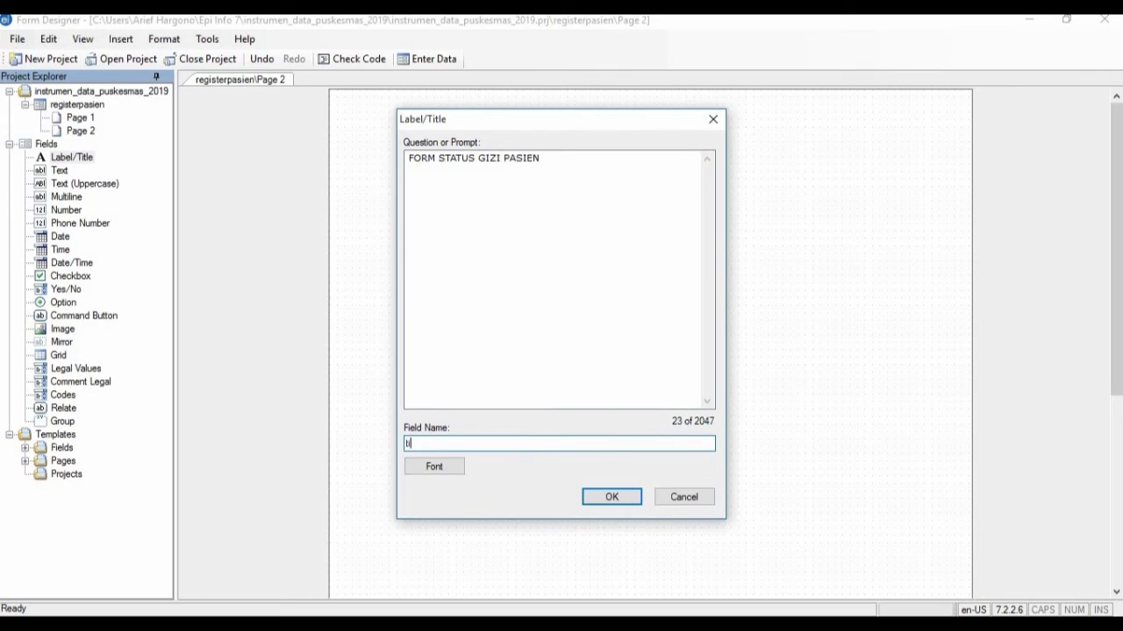
text(tle003)
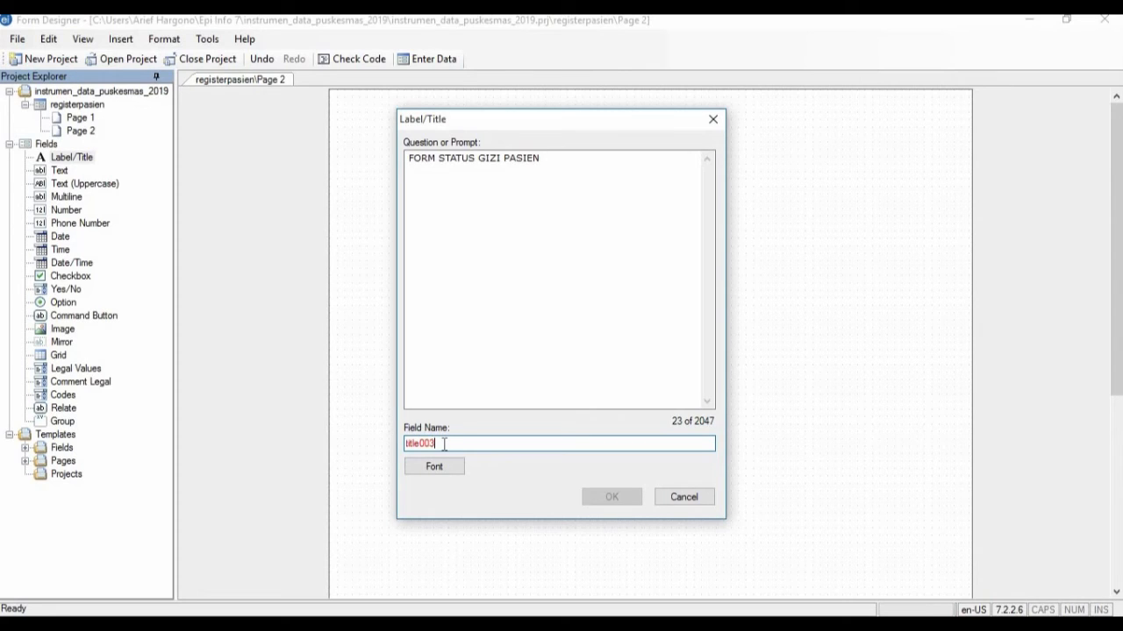
key(BackSpace)
text(4)
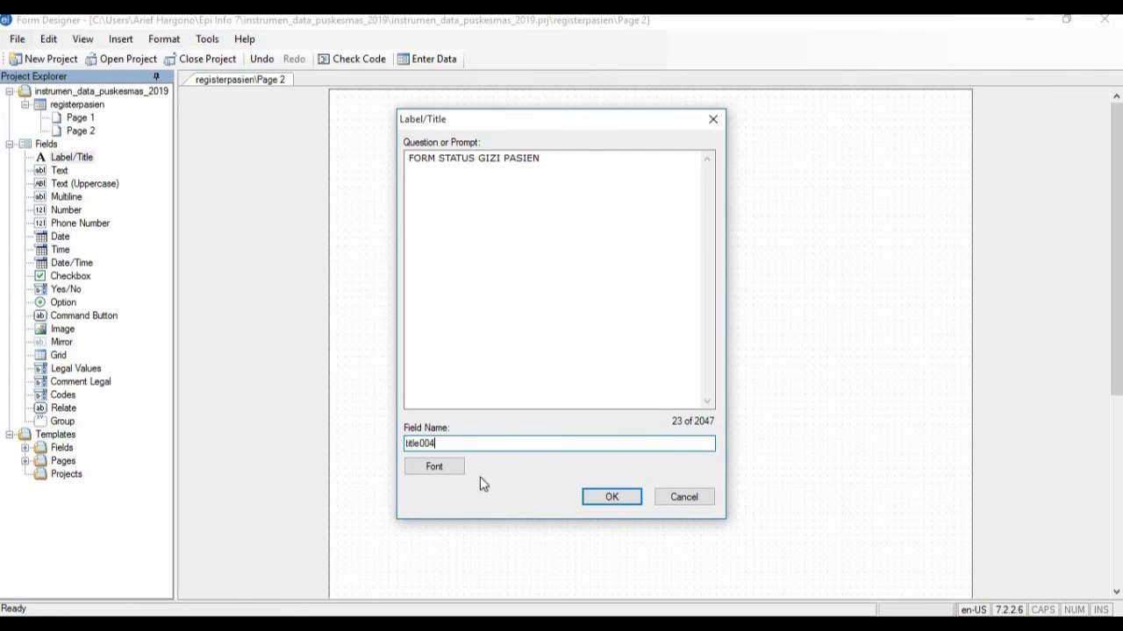
- Set the font of the FORM STATUS GIZI PASIEN title to Arial, Bold, size 16
click(441, 466)
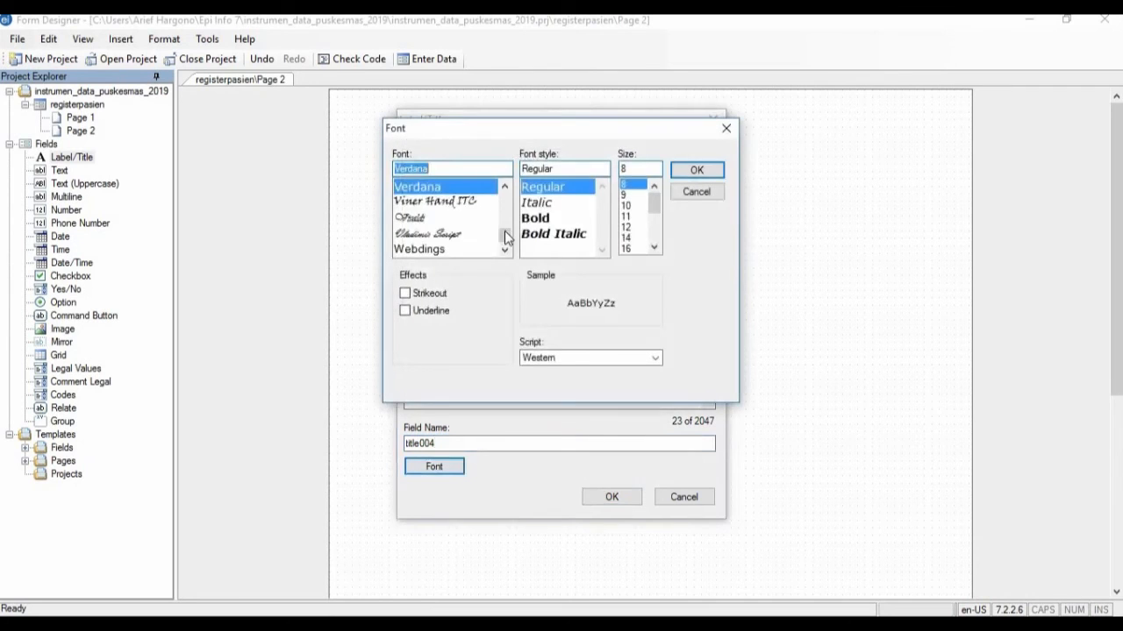
drag(506, 236, 507, 192)
scroll(505, 230, down, 5)
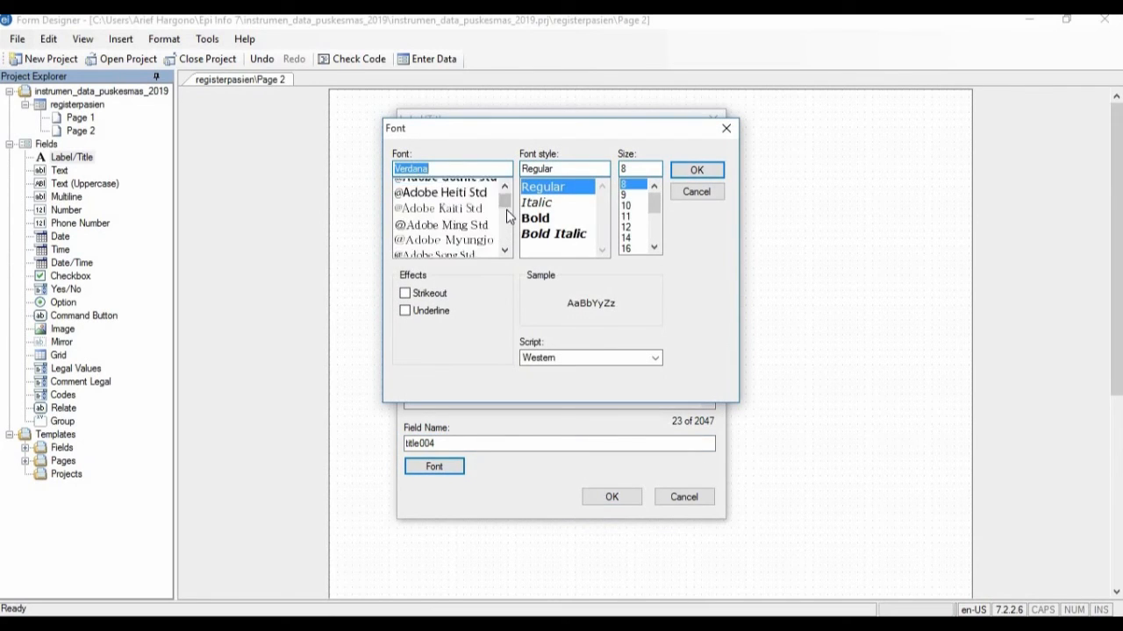
scroll(504, 239, down, 6)
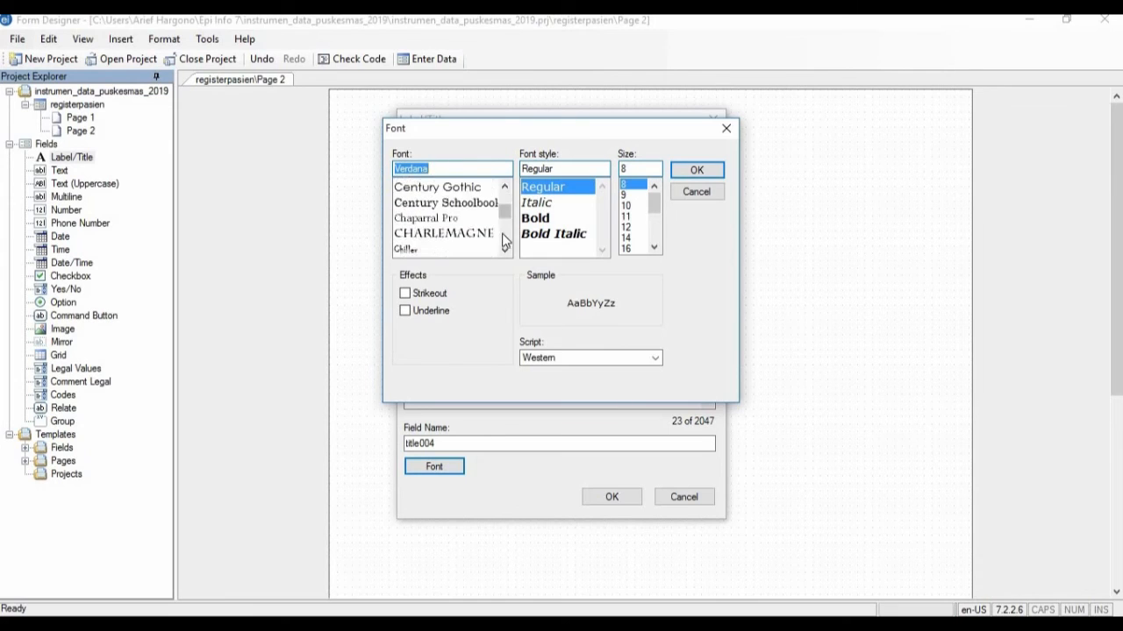
drag(503, 213, 501, 179)
click(430, 203)
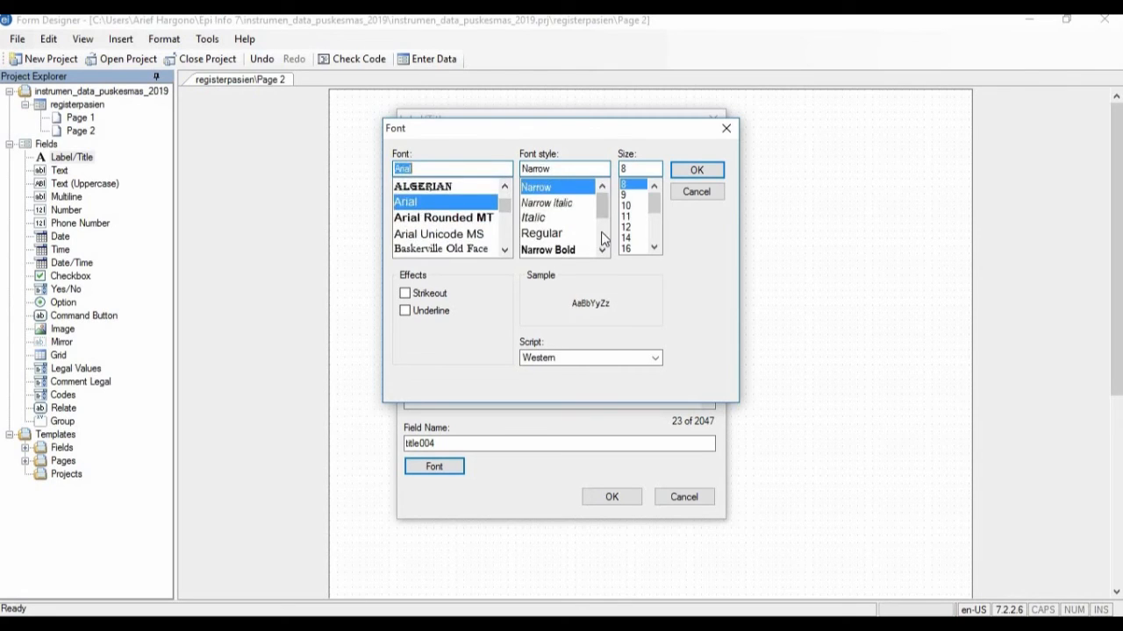
click(602, 242)
click(553, 218)
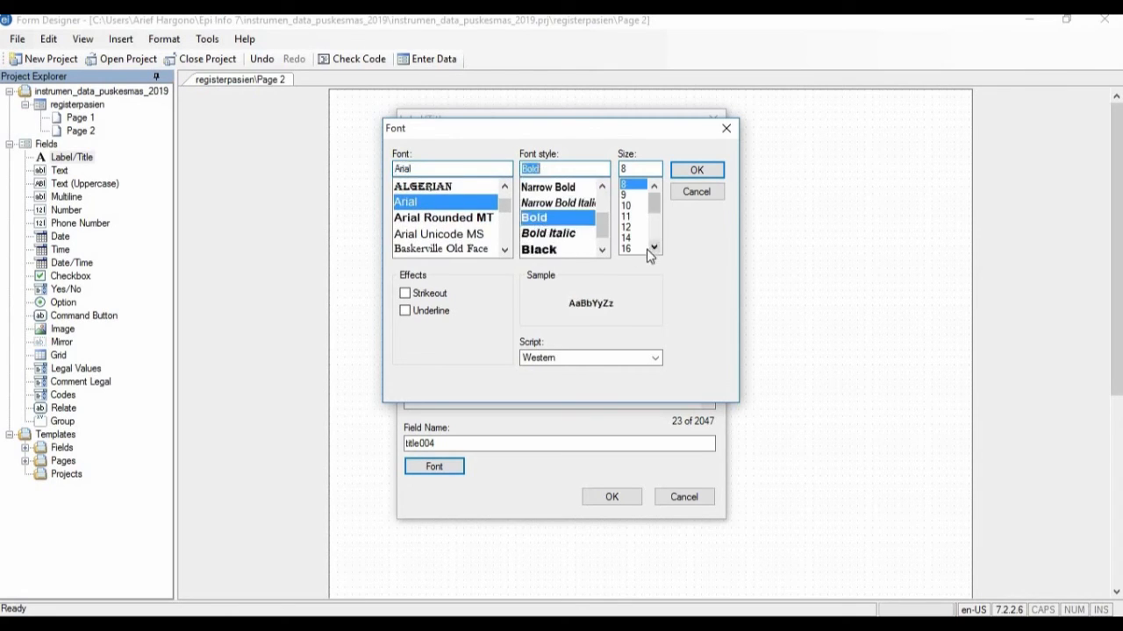
click(633, 249)
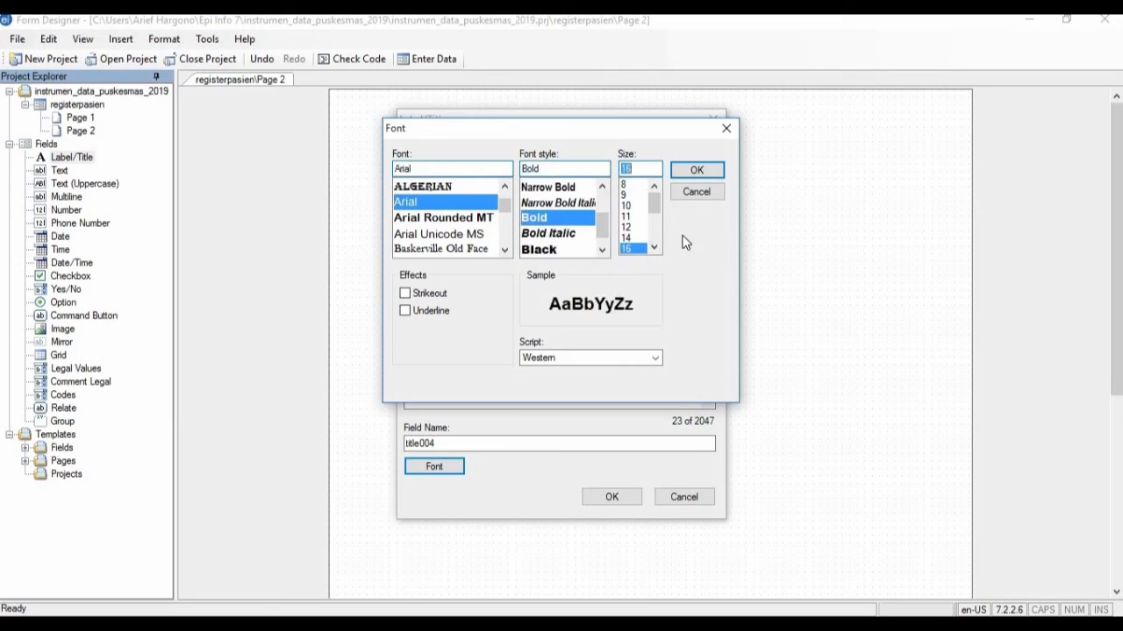
click(697, 170)
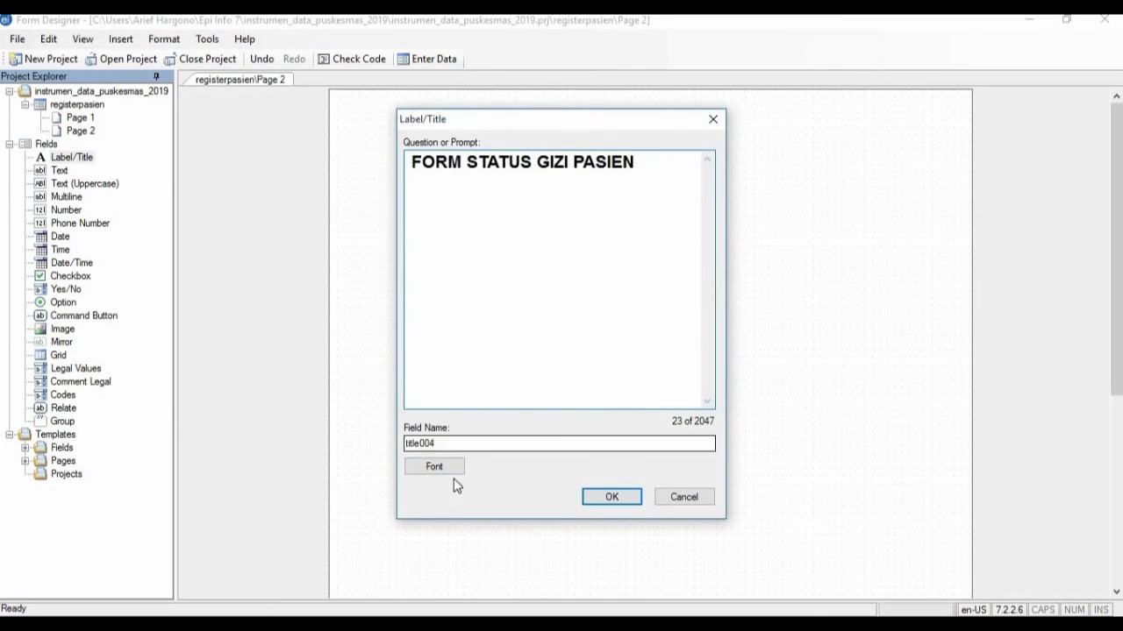
- Create the FORM STATUS GIZI PASIEN title and place it centred near the top of Page 2
click(613, 498)
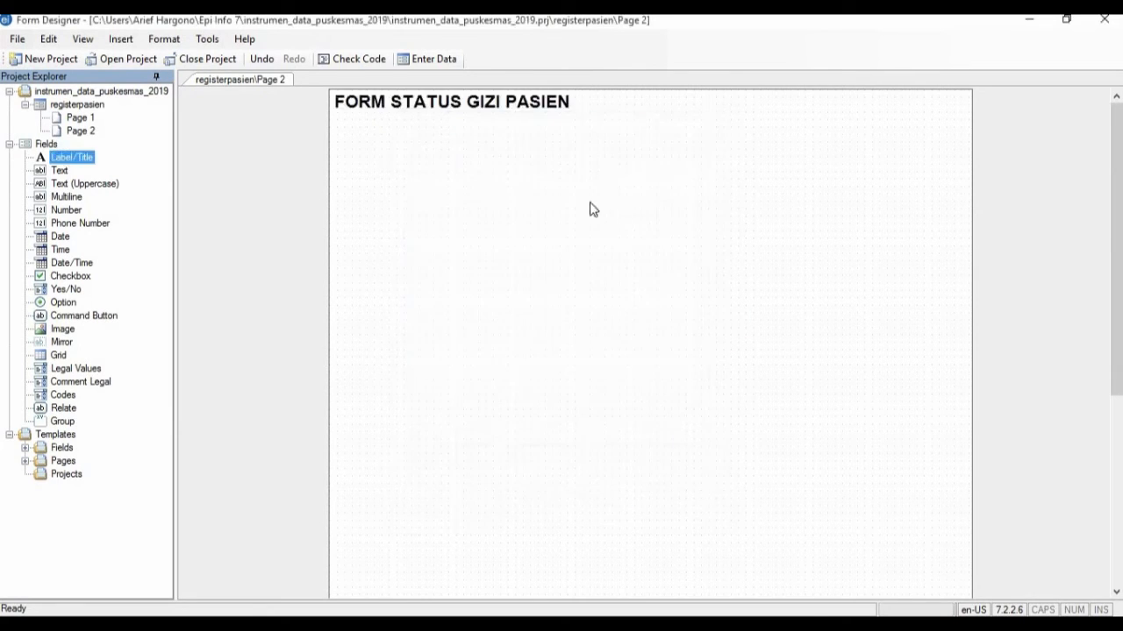
drag(484, 102, 681, 145)
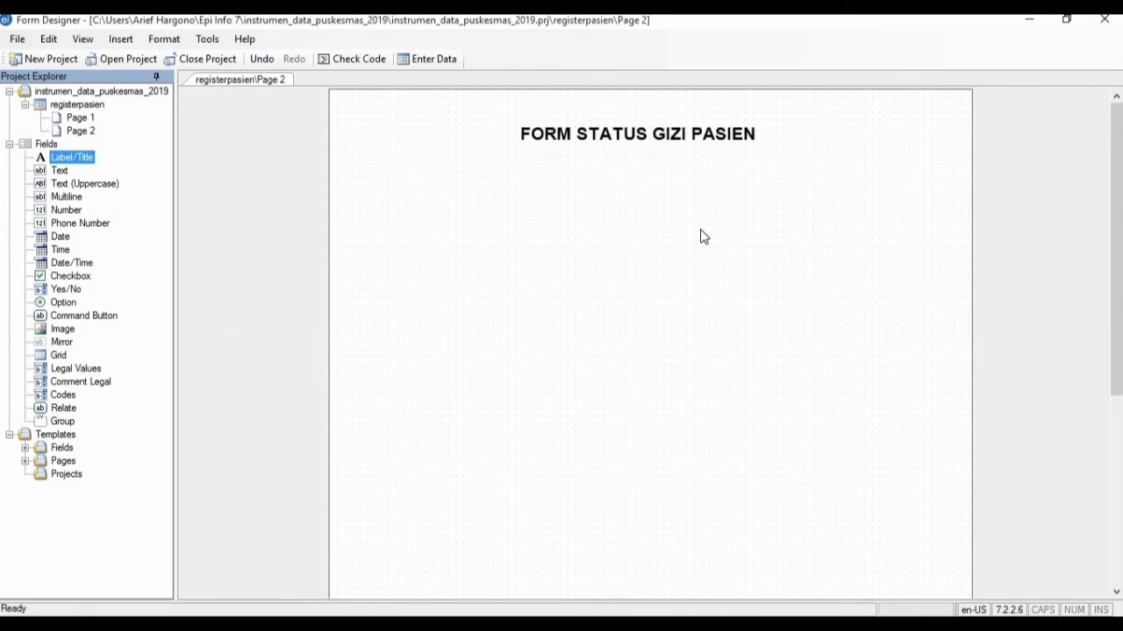
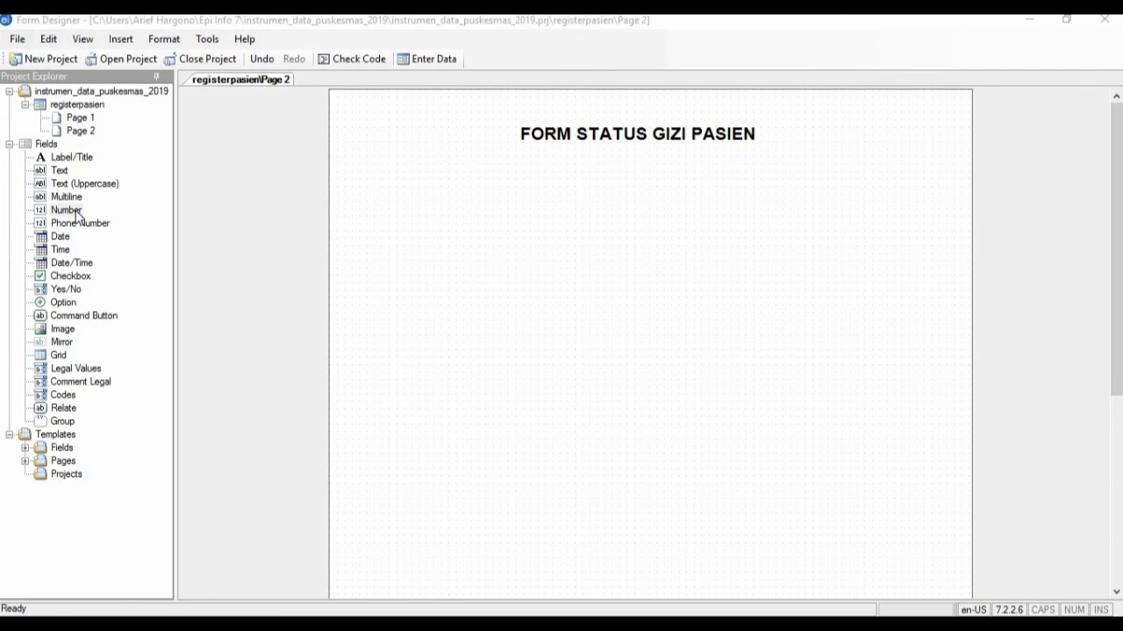
- Add a number field with the prompt Tinggi Badan, field name TB and pattern #.##, and place it below the title on the left
double_click(77, 213)
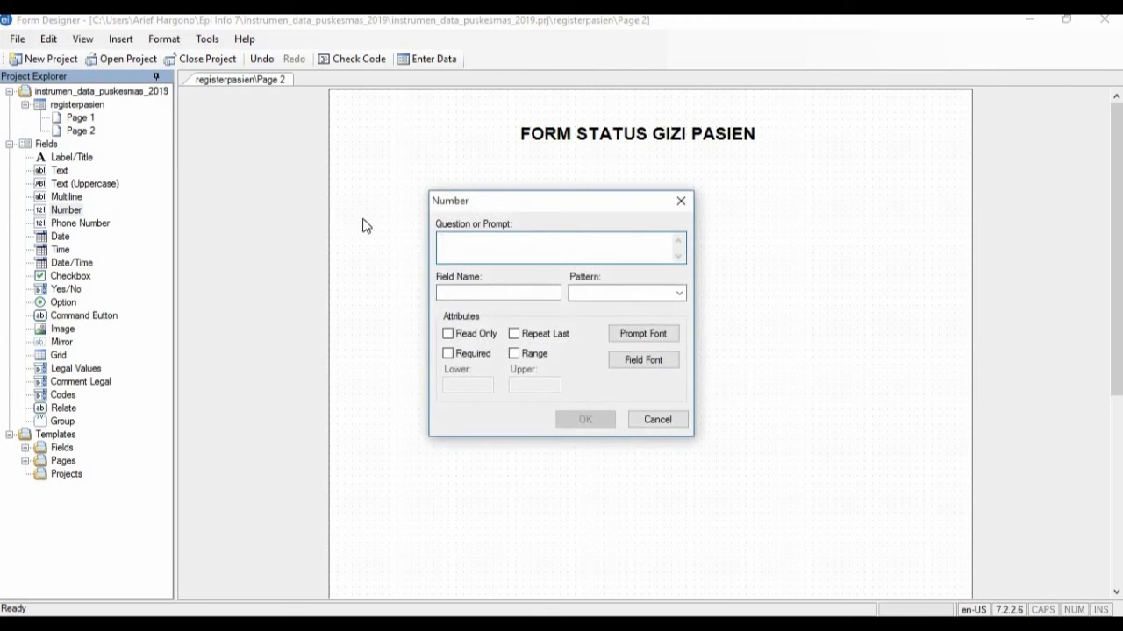
text(Tinggi Badan)
click(442, 293)
drag(498, 294, 430, 300)
text(T)
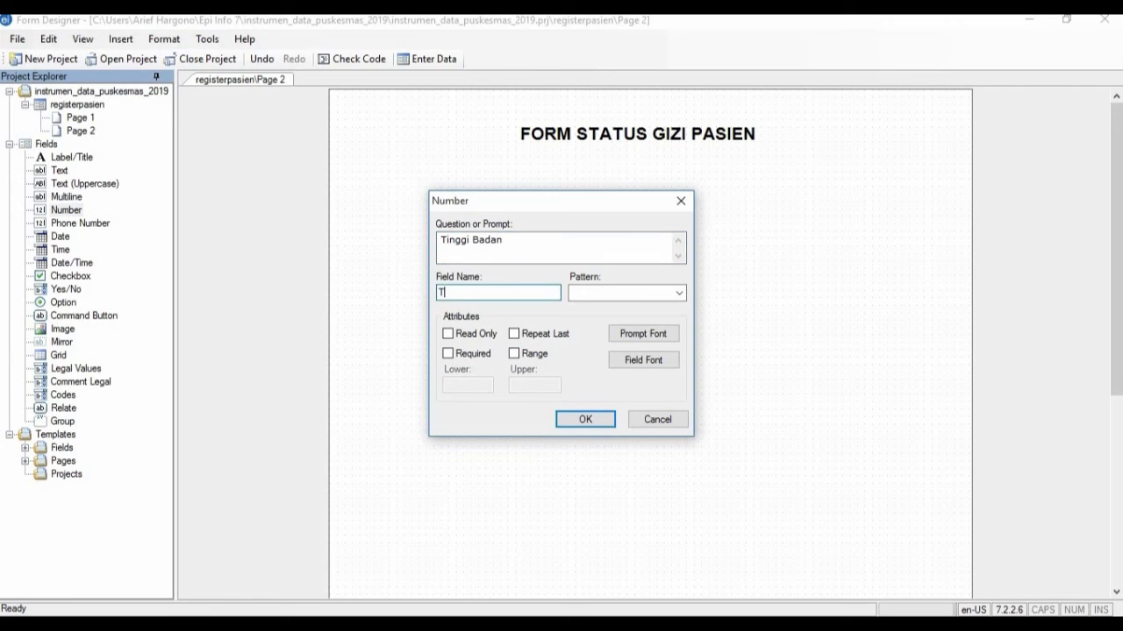
text(B)
click(630, 286)
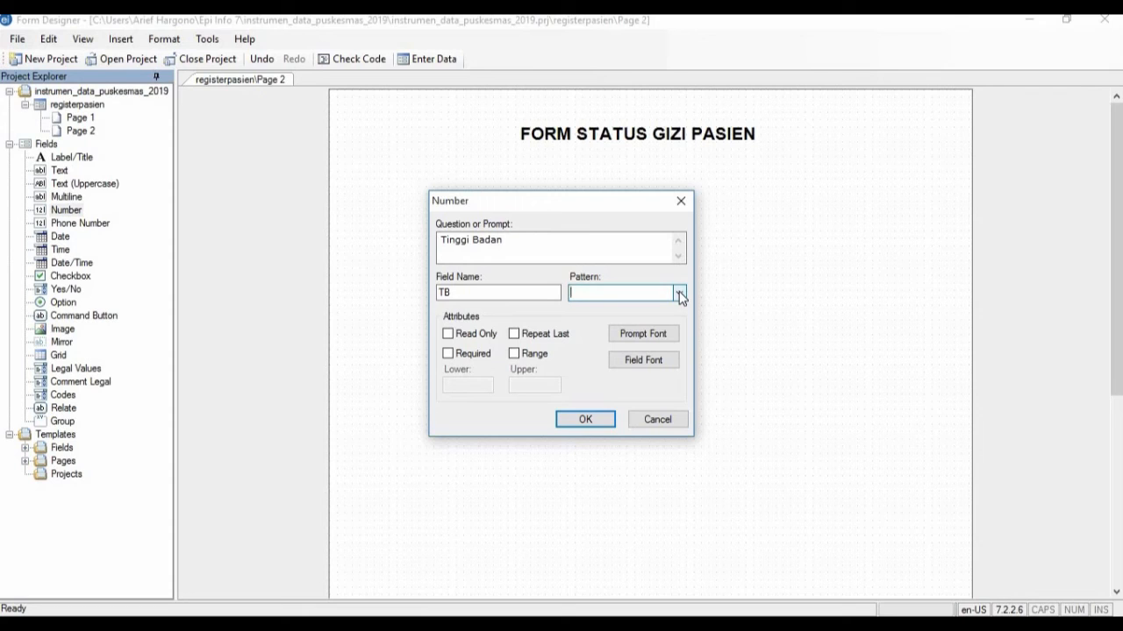
text(#.##)
click(586, 421)
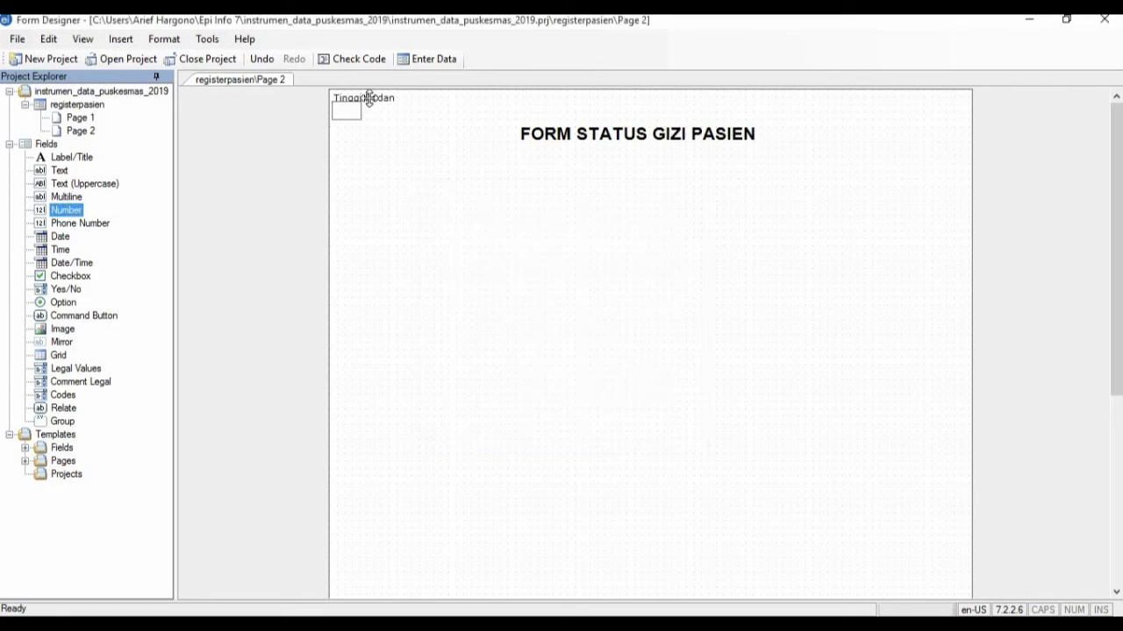
drag(371, 97, 413, 214)
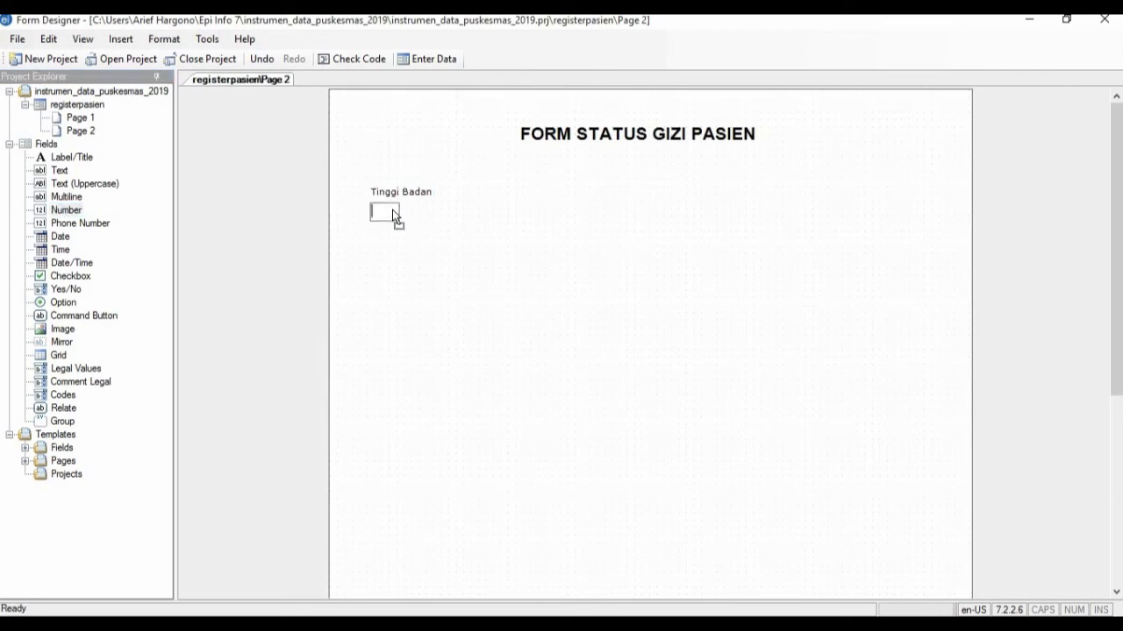
drag(393, 211, 397, 213)
- Add a number field with the prompt Berat Badan, field name BB and pattern ###, and place it below Tinggi Badan
double_click(67, 210)
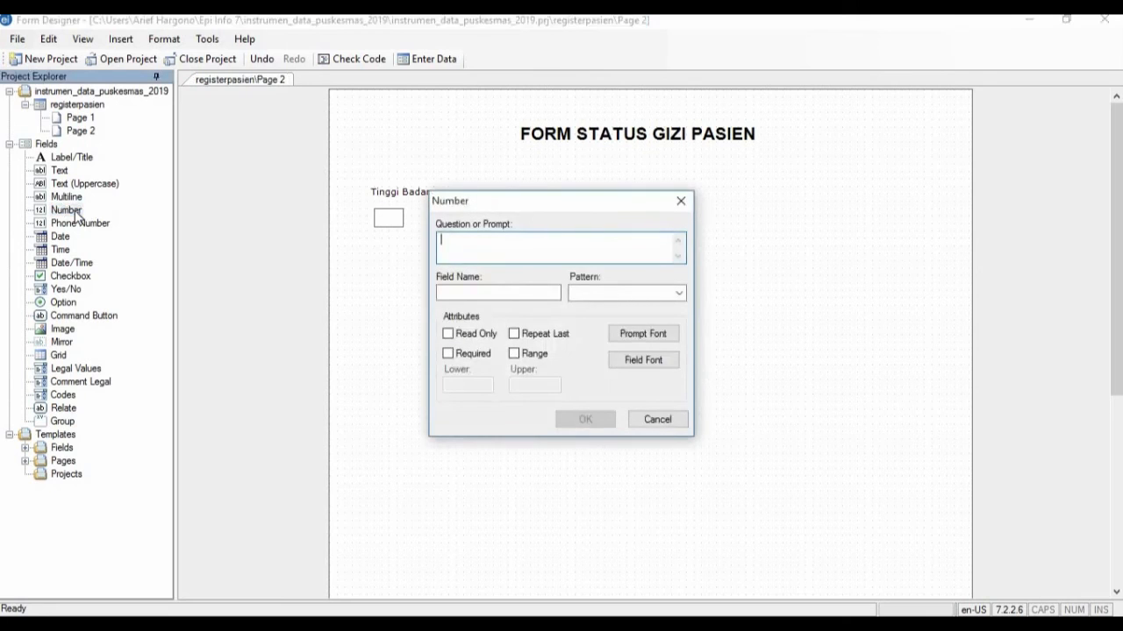
text(Berat Badan)
click(462, 293)
double_click(455, 293)
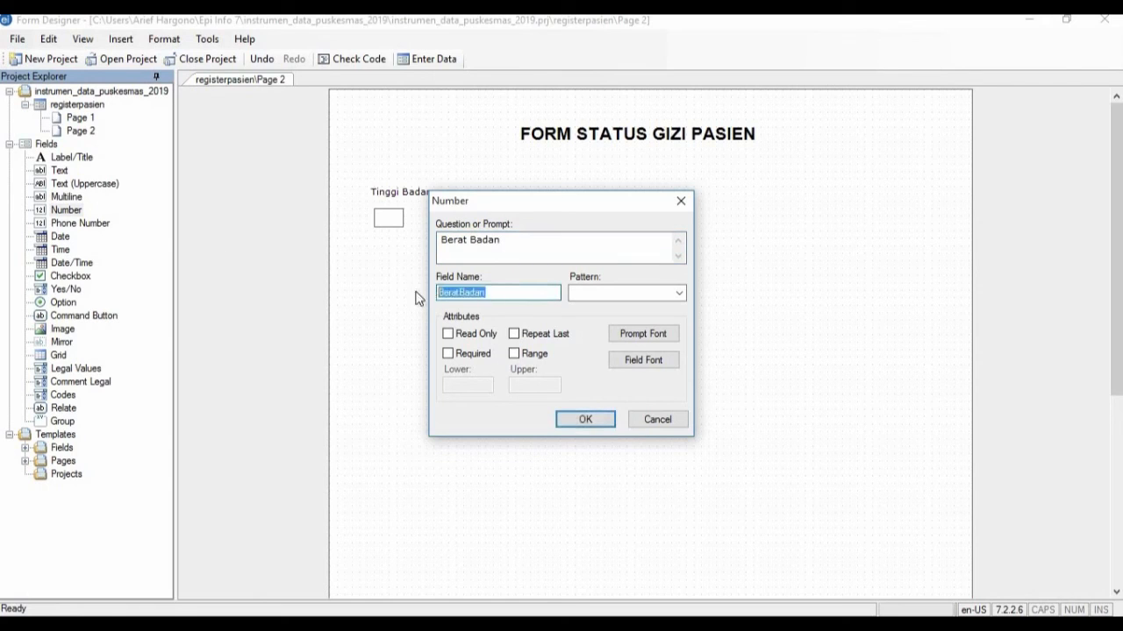
text(BB)
click(650, 293)
click(679, 294)
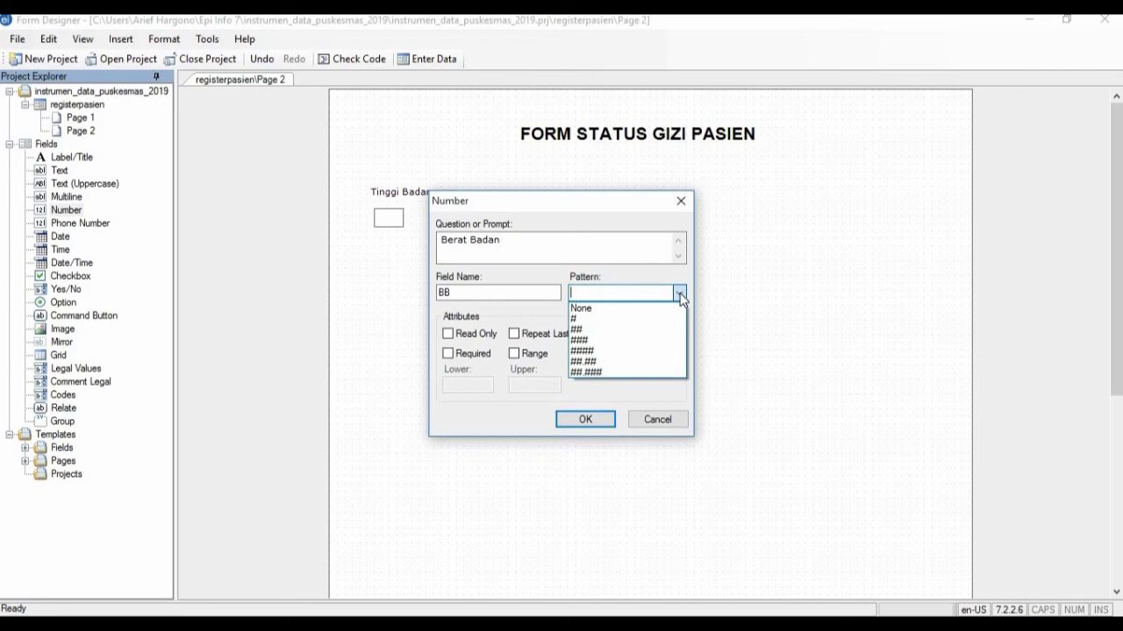
click(614, 346)
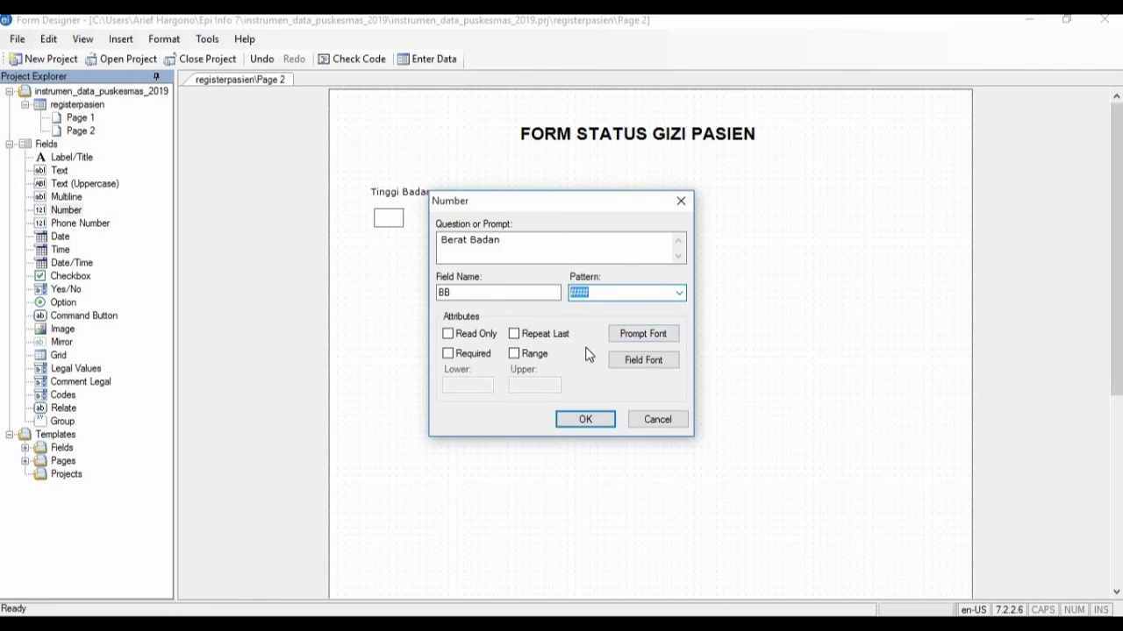
click(590, 420)
drag(381, 96, 397, 287)
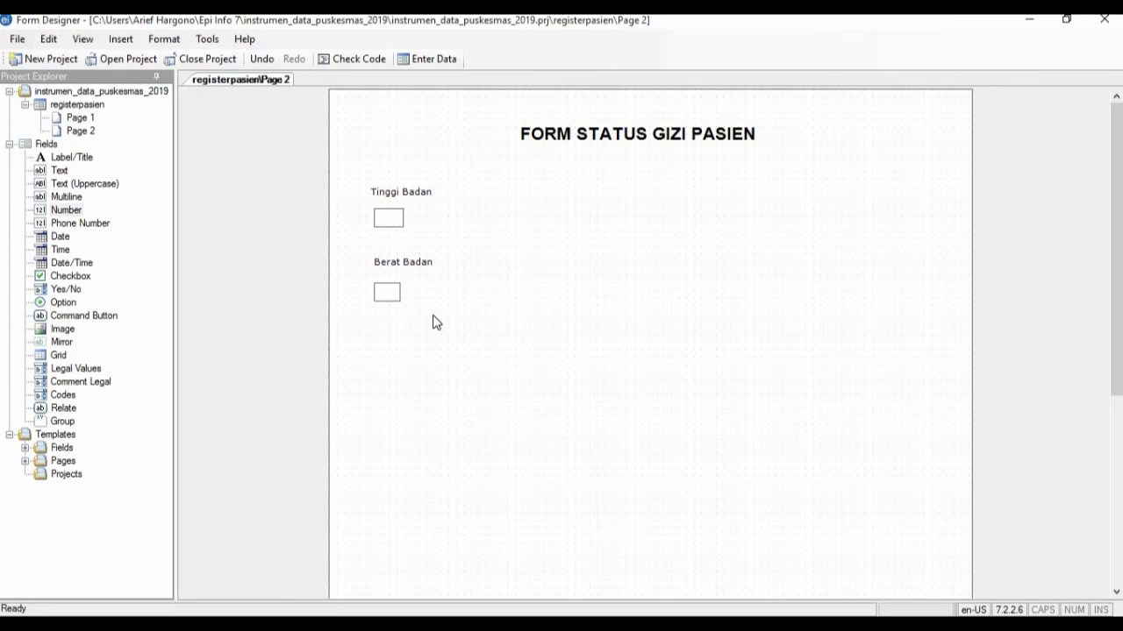
- Add a number field with the prompt BMI, field name BMI and pattern ##, and place it below Berat Badan
click(80, 213)
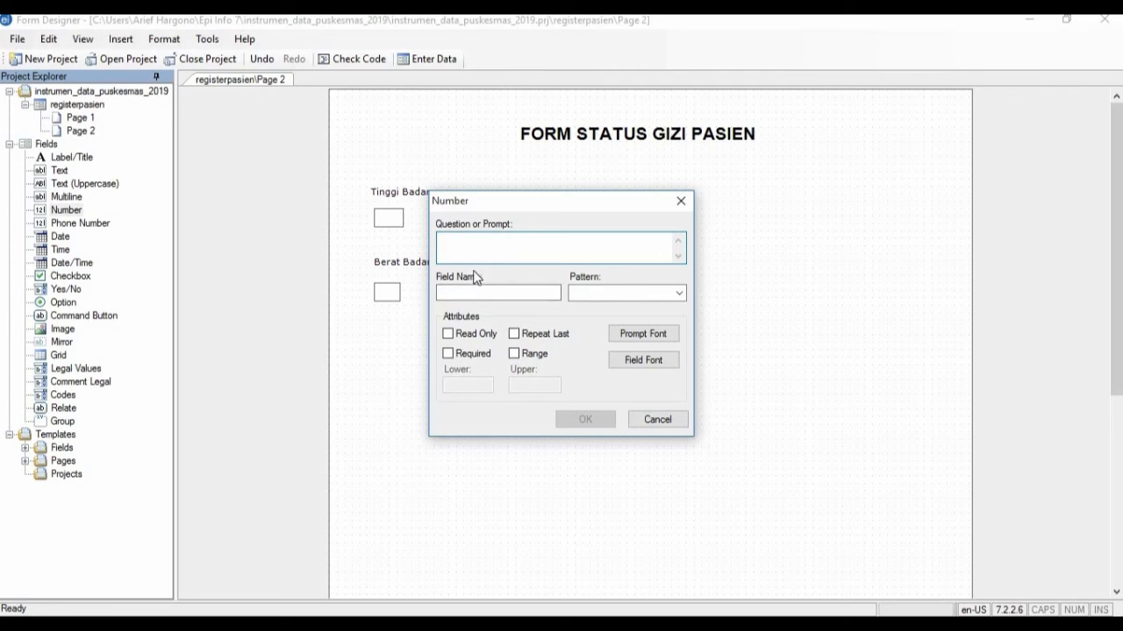
text(BMI)
click(473, 297)
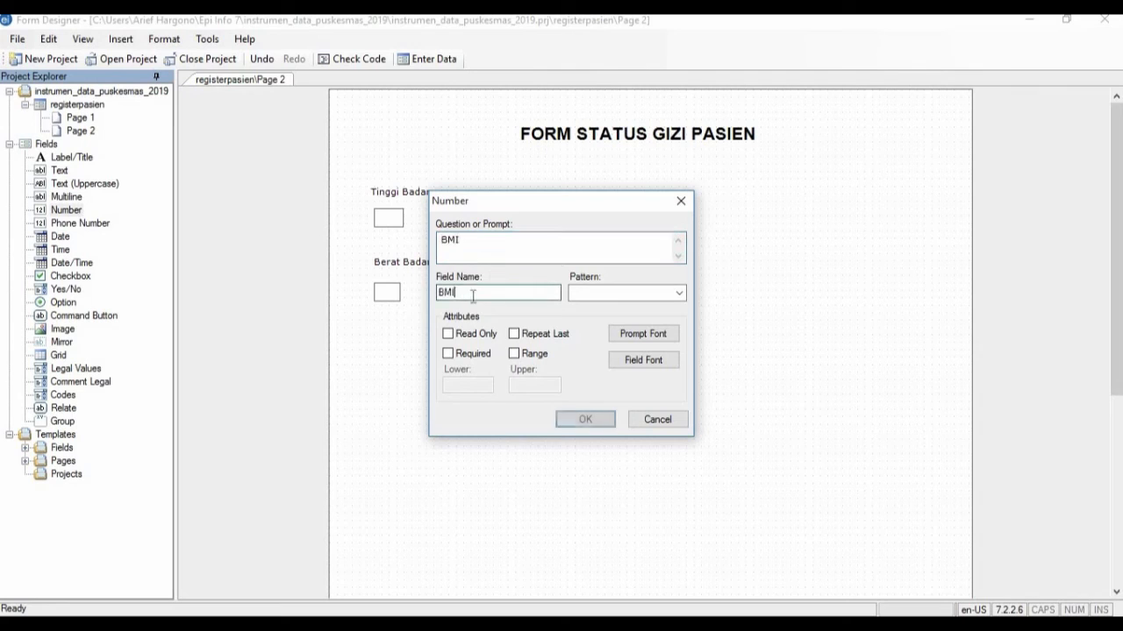
click(679, 295)
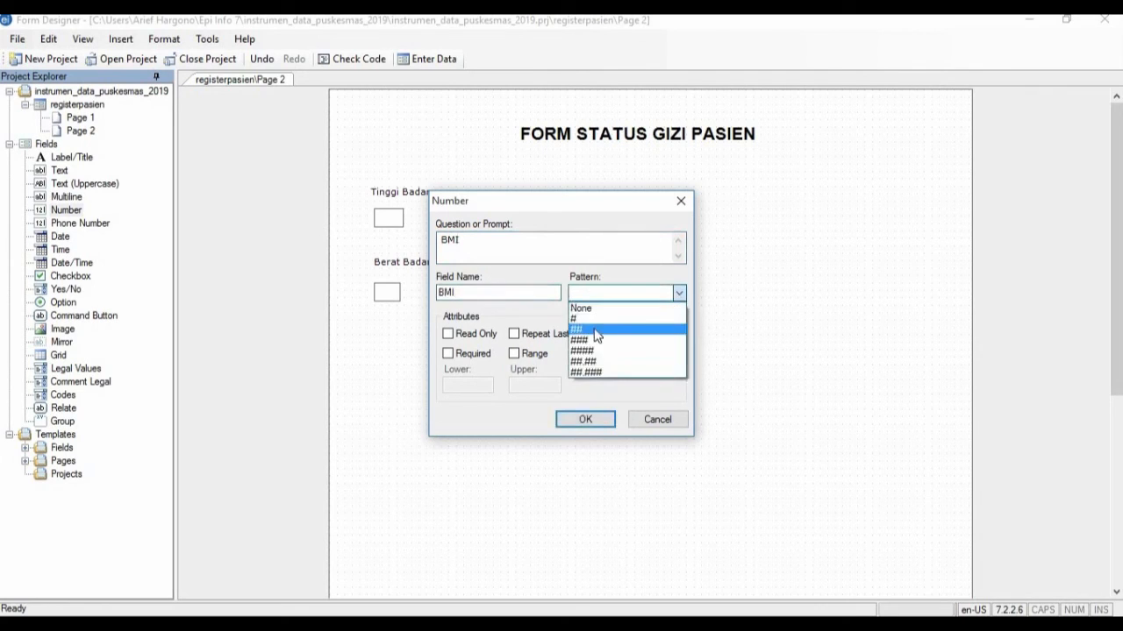
click(594, 330)
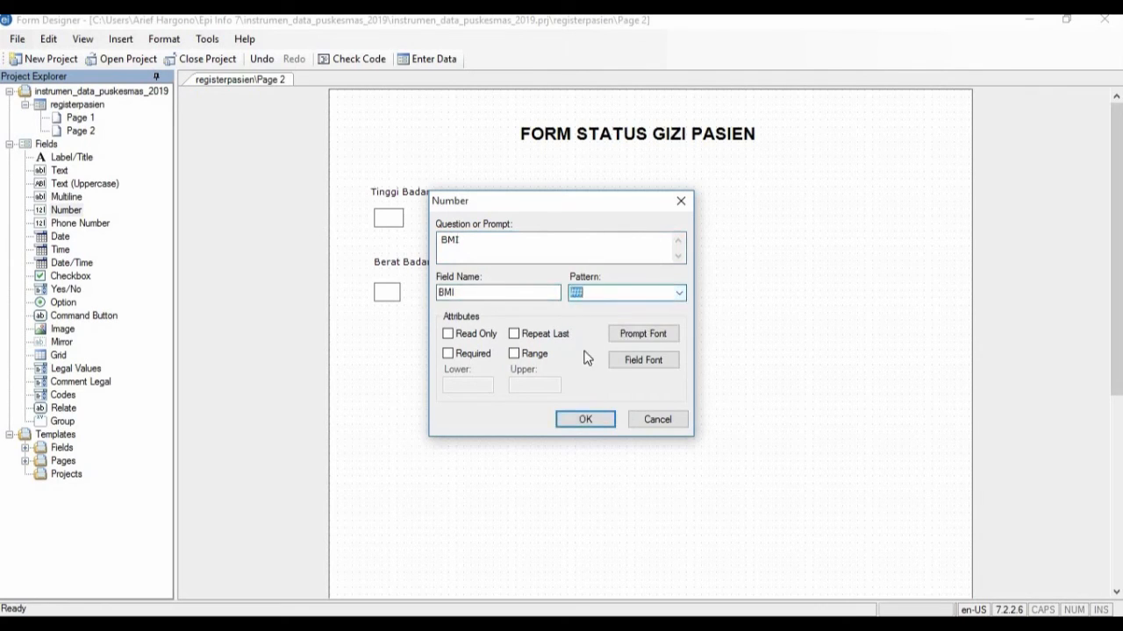
click(586, 423)
drag(342, 95, 388, 353)
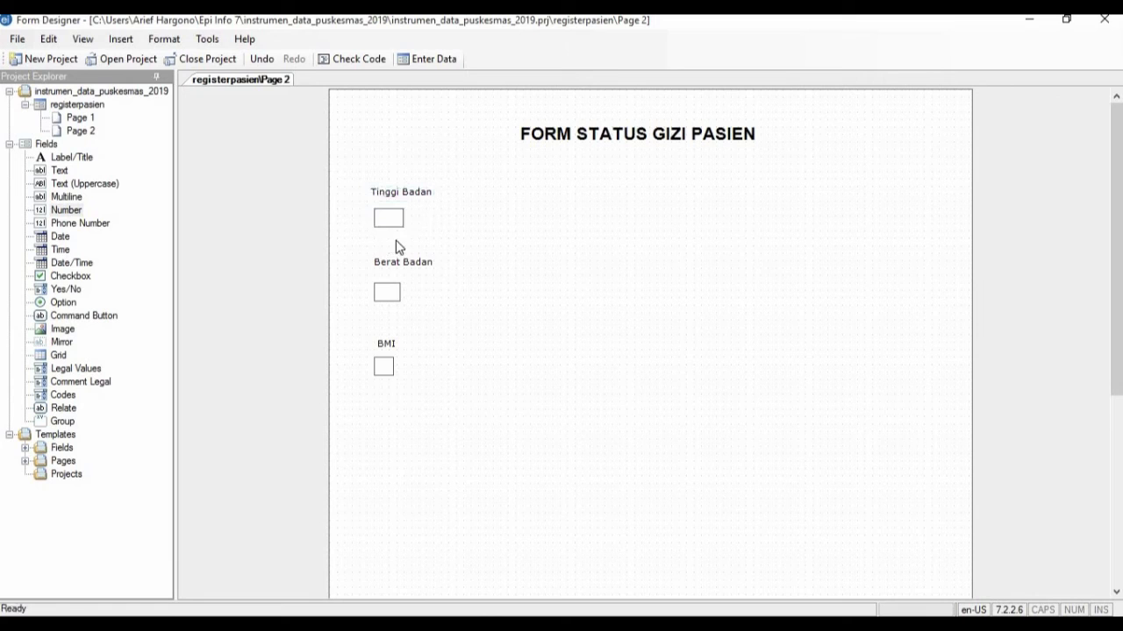
- Start a new label on Page 2 with the text Meter
click(85, 161)
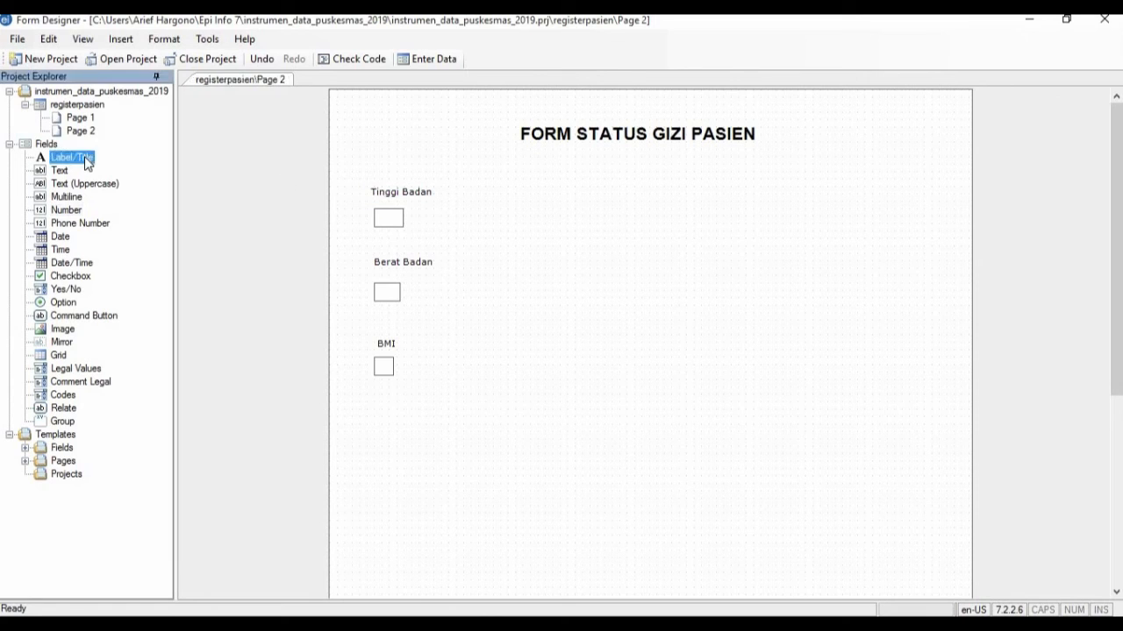
click(388, 243)
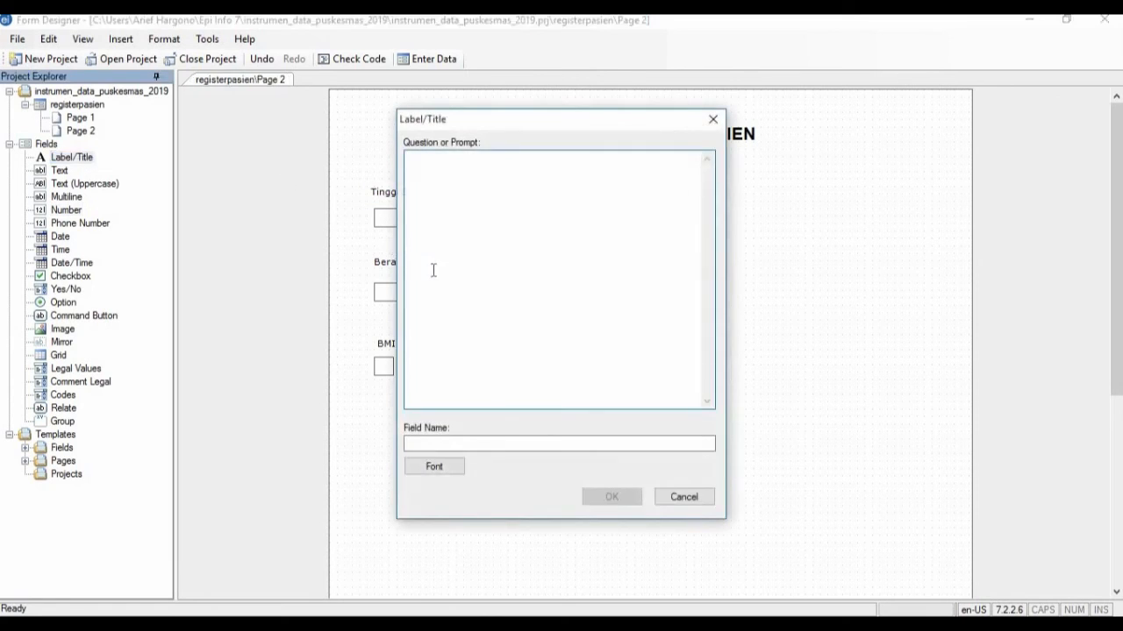
text(Meter)
click(427, 444)
text(Meter)
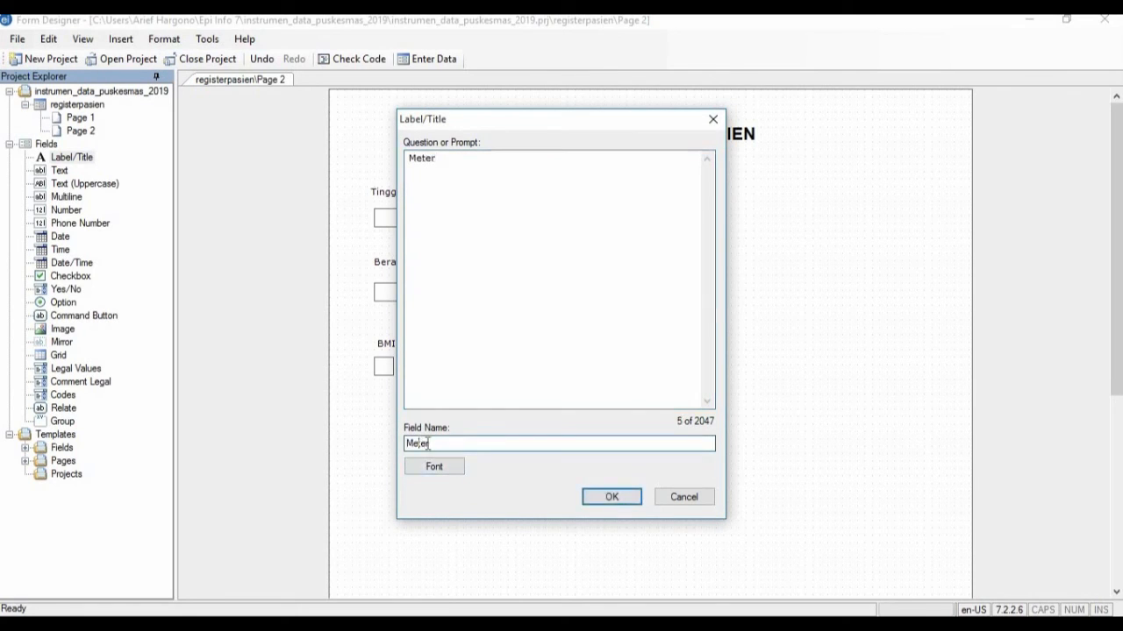
- Set the Meter label's field name to title005 and create the label
drag(439, 444, 369, 445)
text(lt)
text(e)
text(00)
text(3)
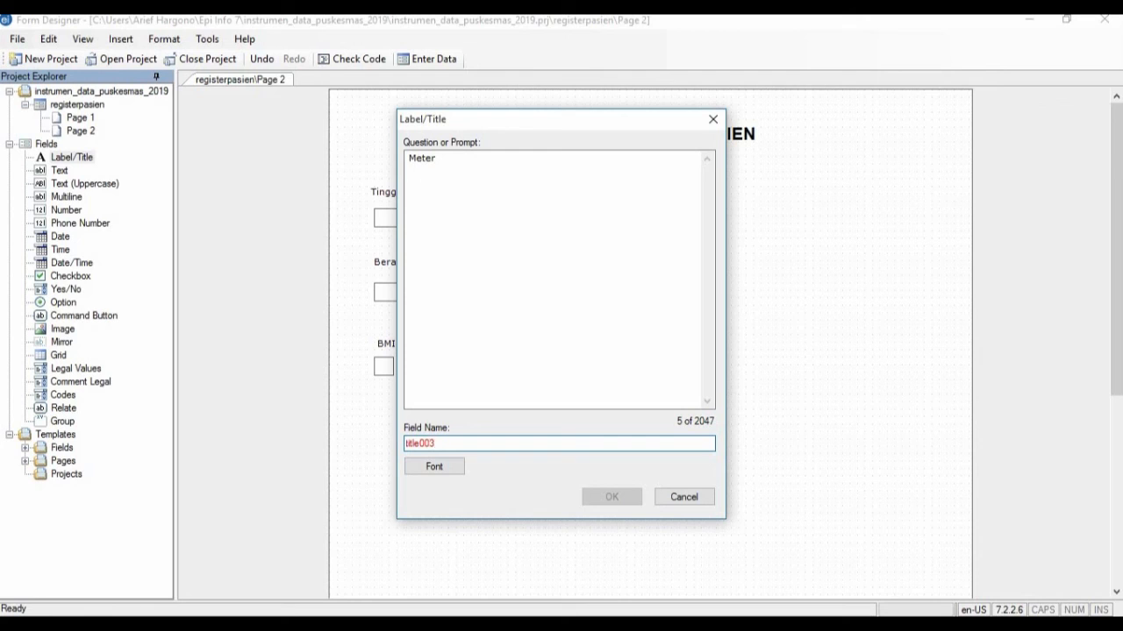
key(BackSpace)
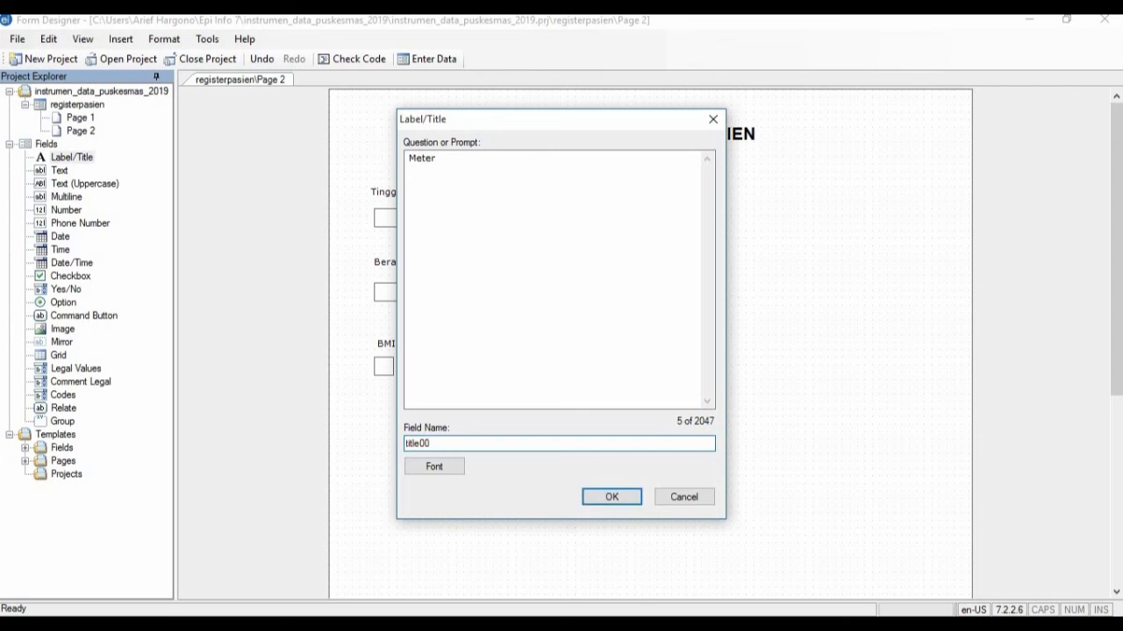
text(4)
key(BackSpace)
text(5)
click(612, 498)
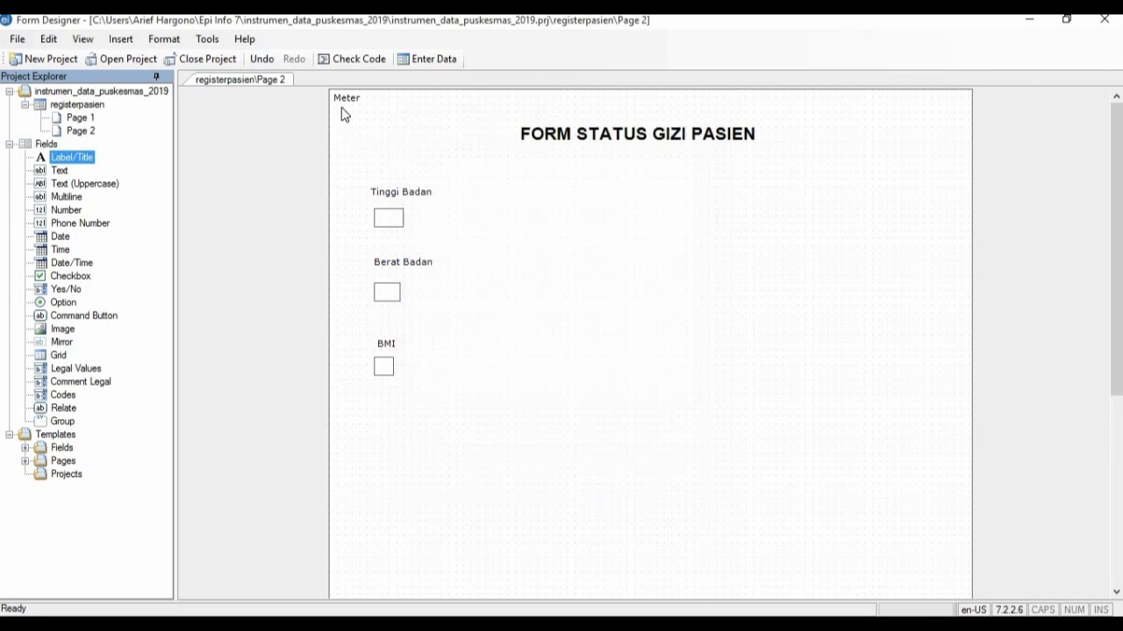
- Place the Meter label just to the right of the Tinggi Badan entry box
drag(348, 97, 431, 224)
drag(430, 218, 430, 221)
click(401, 218)
click(416, 241)
- Add a label with the text kilogram and field name title006, and place it to the right of the Berat Badan box
drag(85, 165, 213, 232)
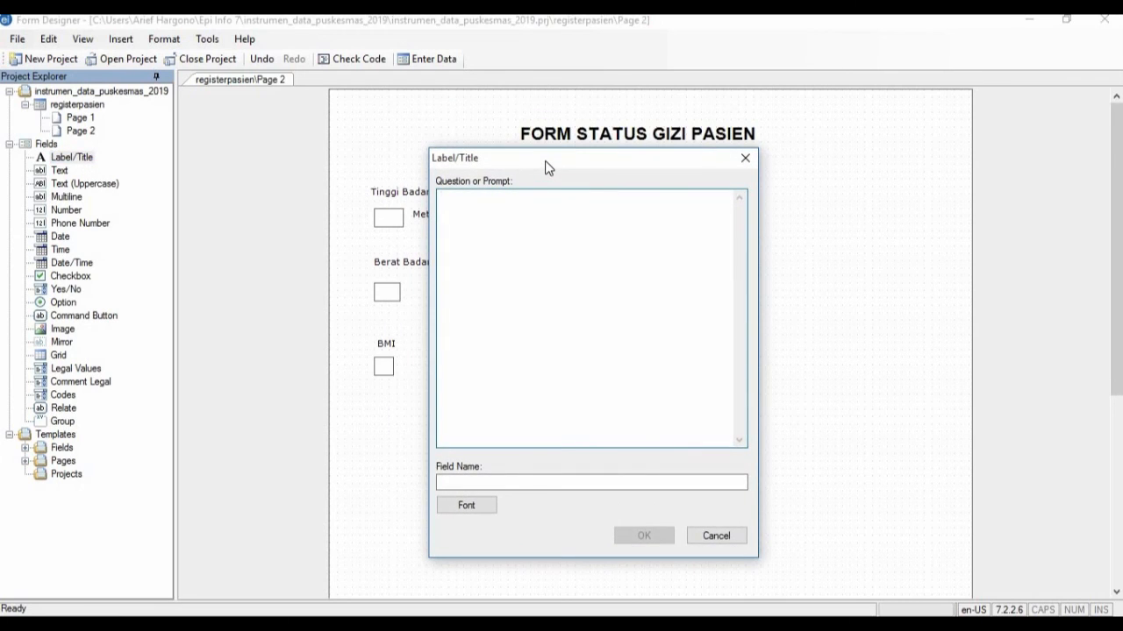
text(kilogram)
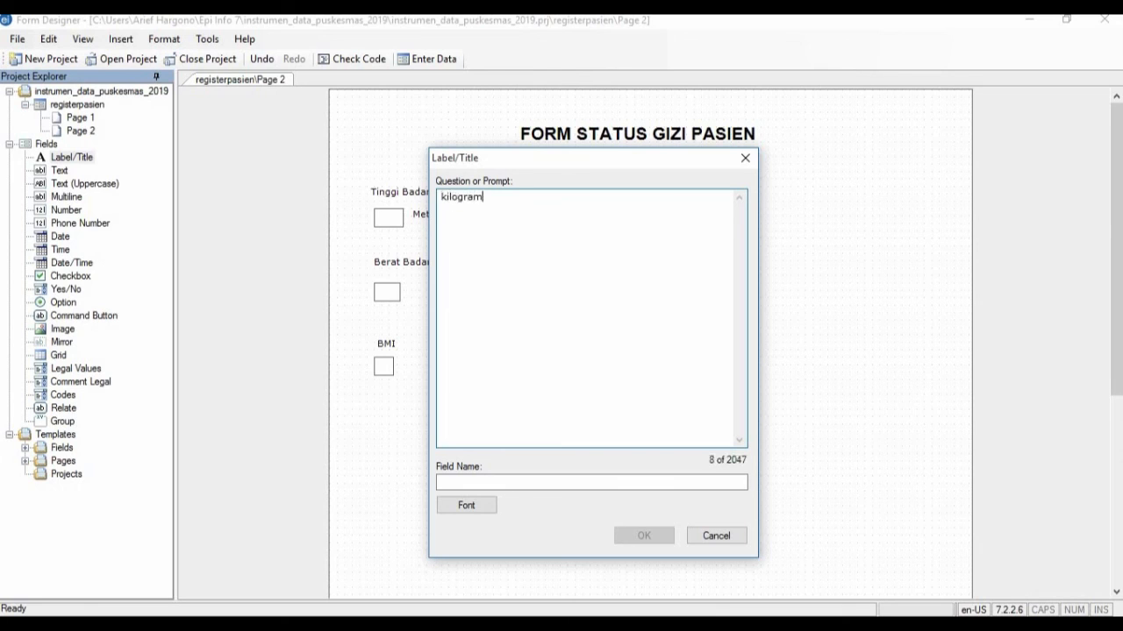
click(468, 482)
double_click(463, 483)
text(title006)
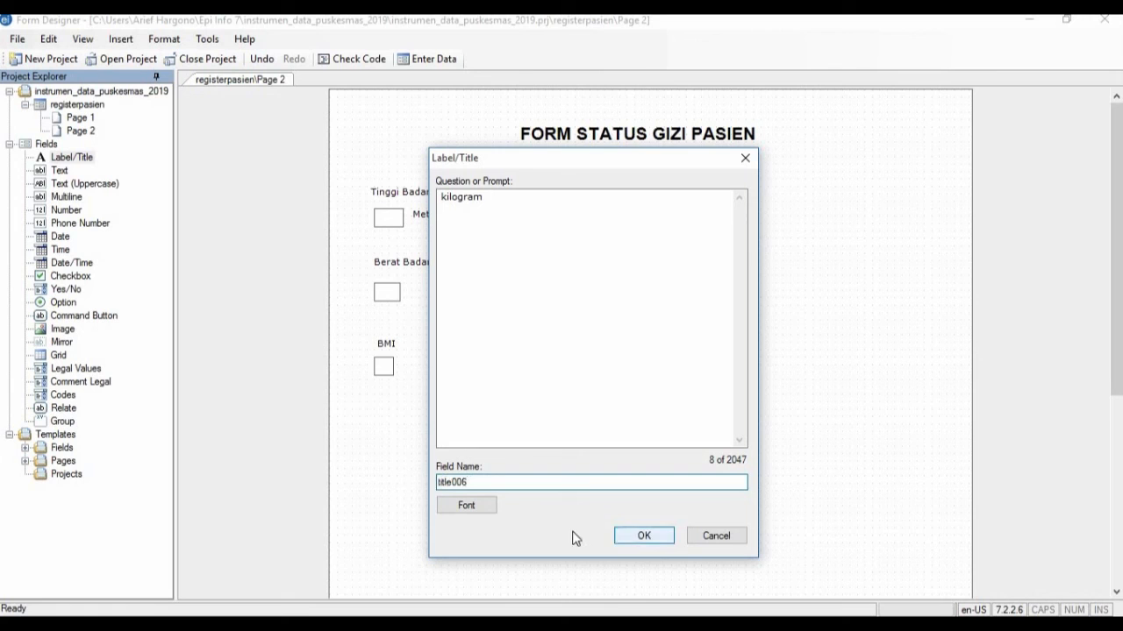
click(643, 536)
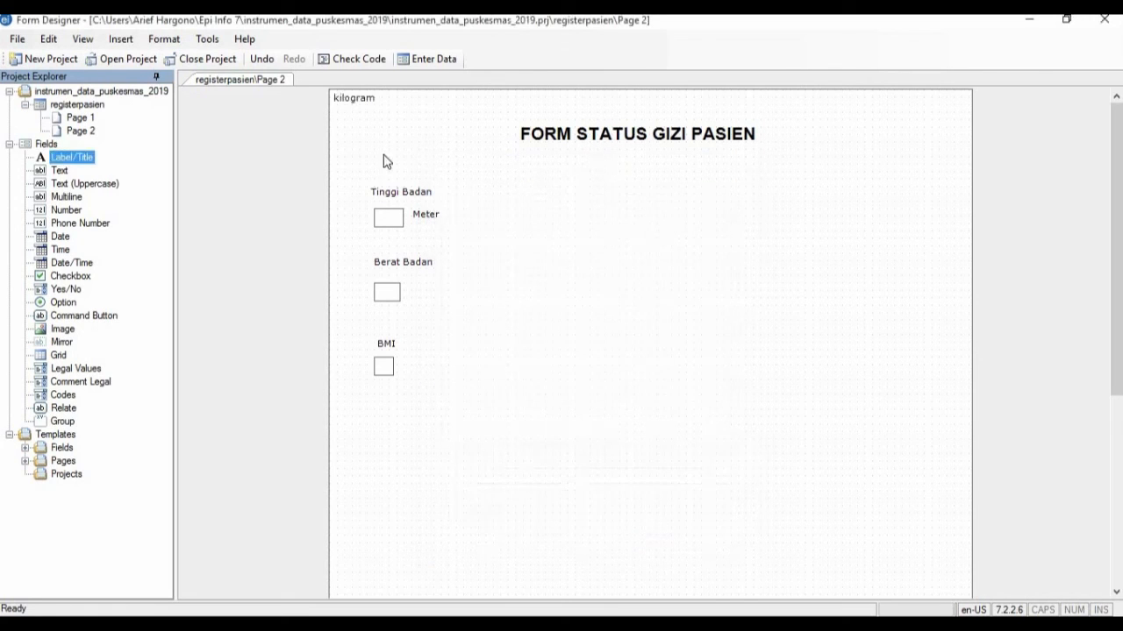
drag(345, 95, 433, 300)
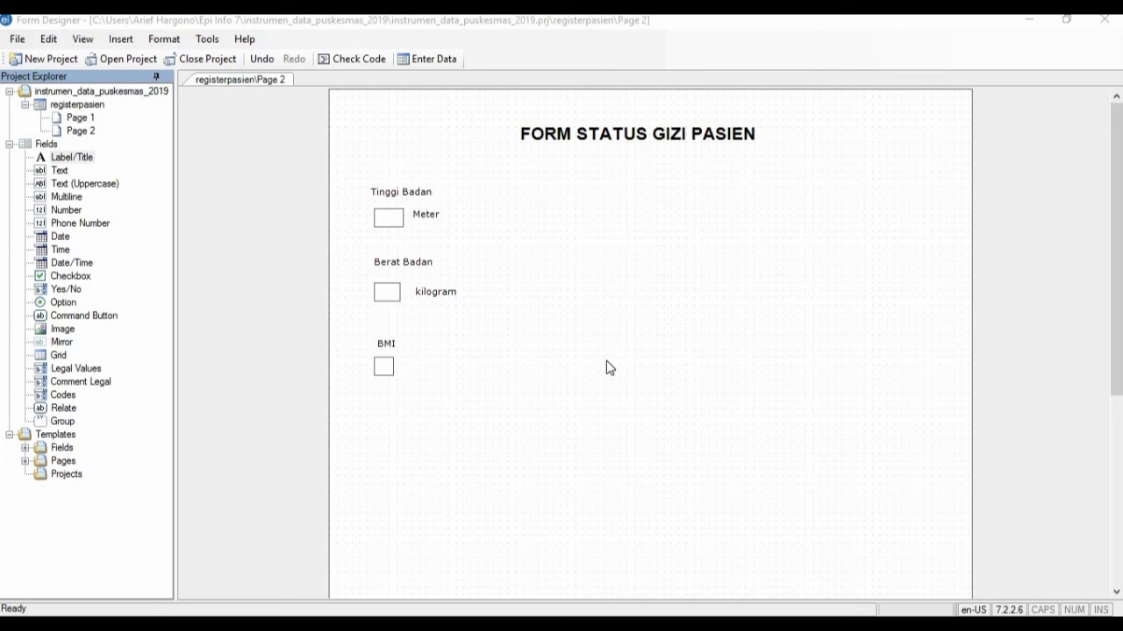
- Rename Page 1 of the registerpasien form as Forn Data Pasien
click(88, 123)
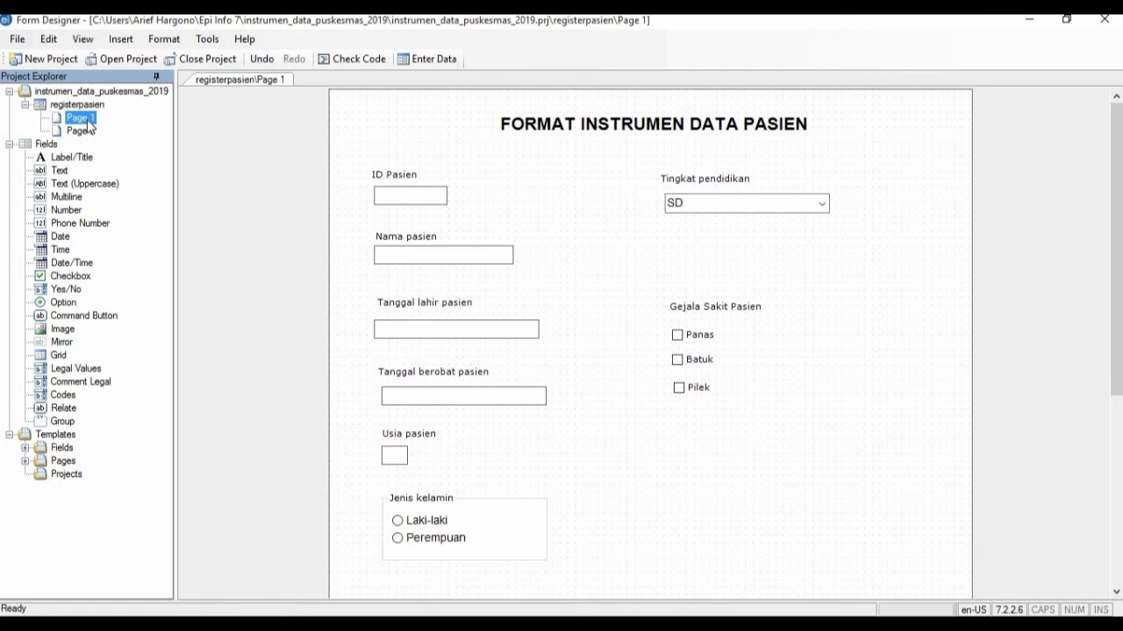
right_click(88, 126)
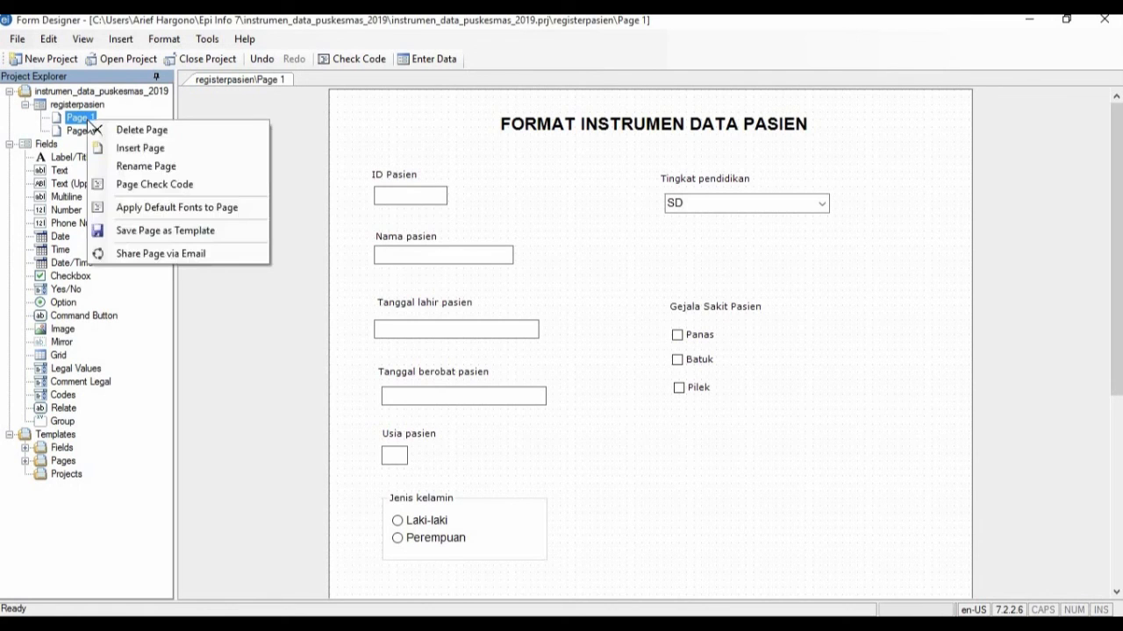
click(140, 167)
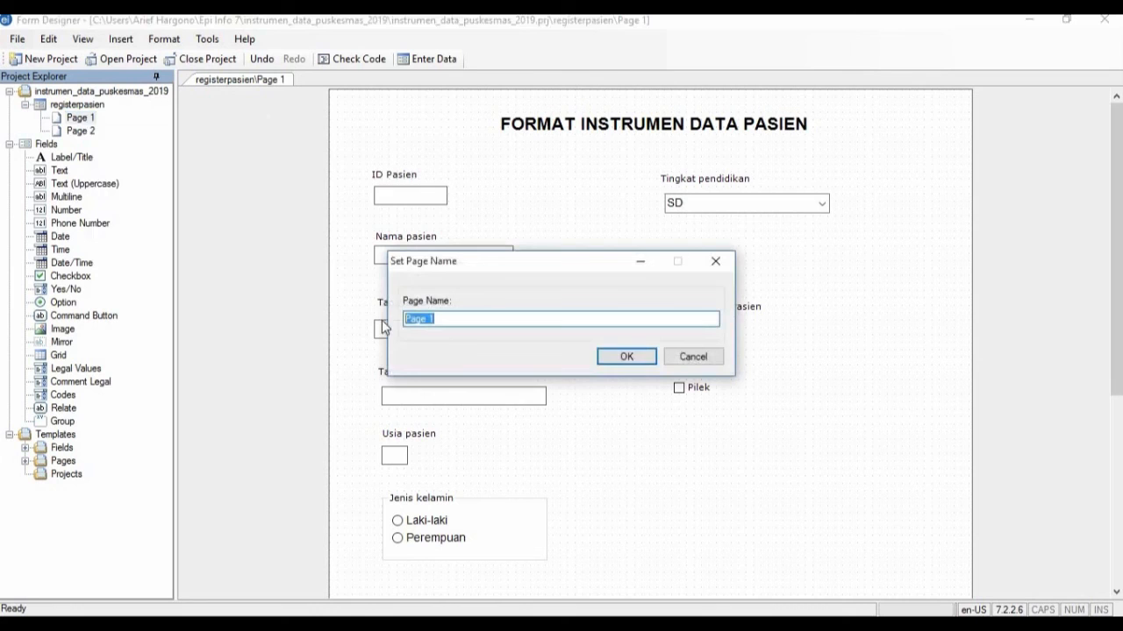
text(D)
key(BackSpace)
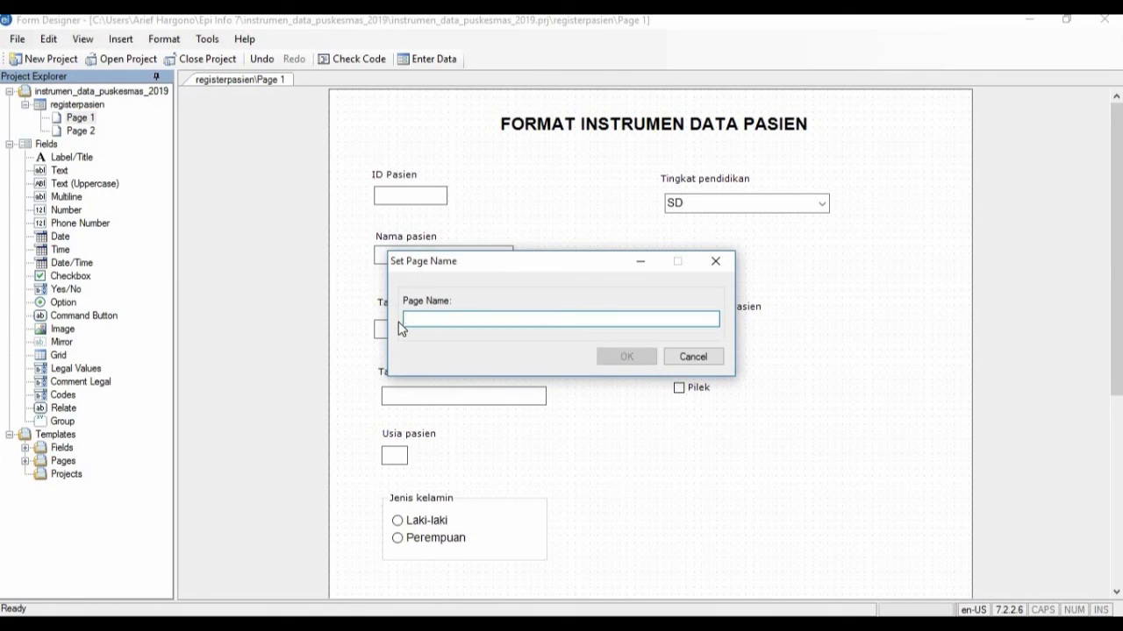
text(For)
text(m Day)
key(BackSpace)
text(ta)
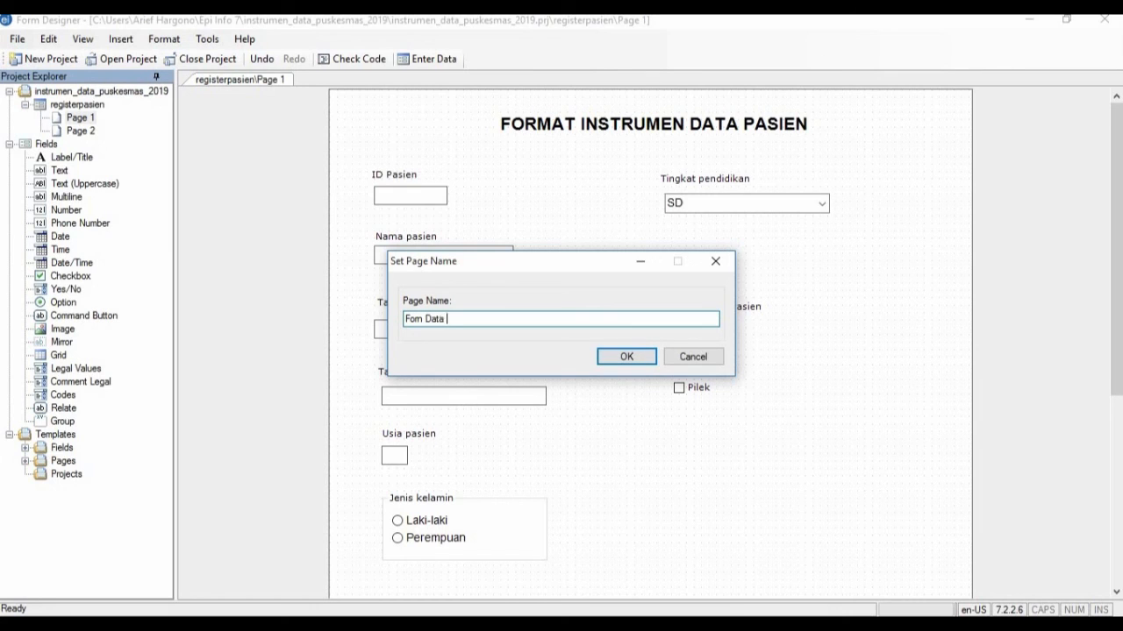
text(Pasien)
click(629, 355)
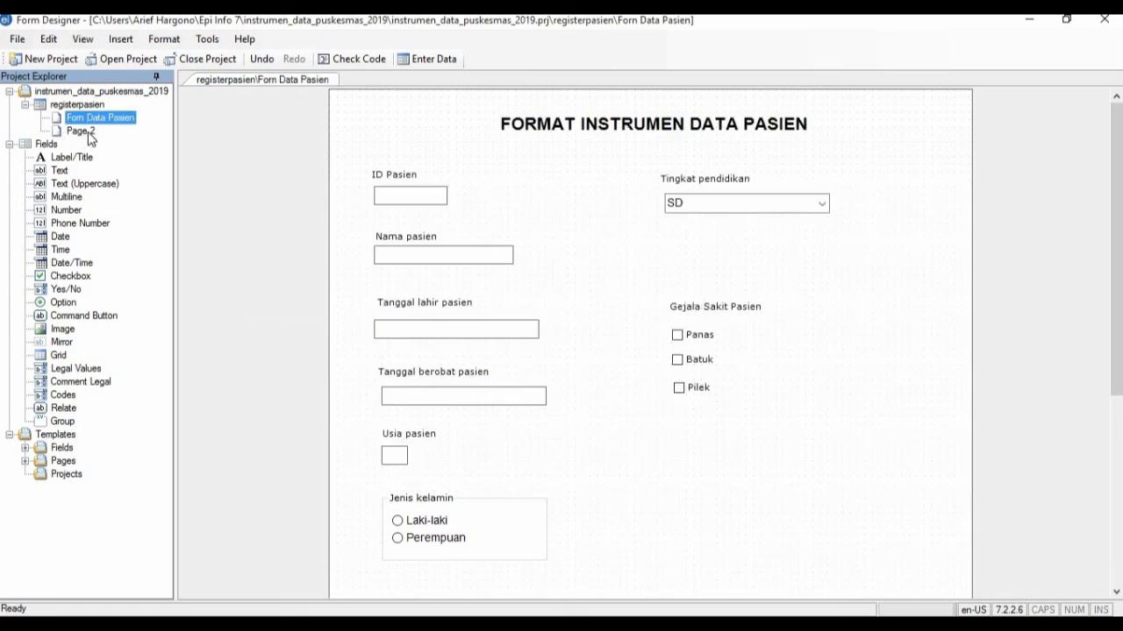
- Rename Page 2 of the registerpasien form as Form Data Status Gizi
click(90, 138)
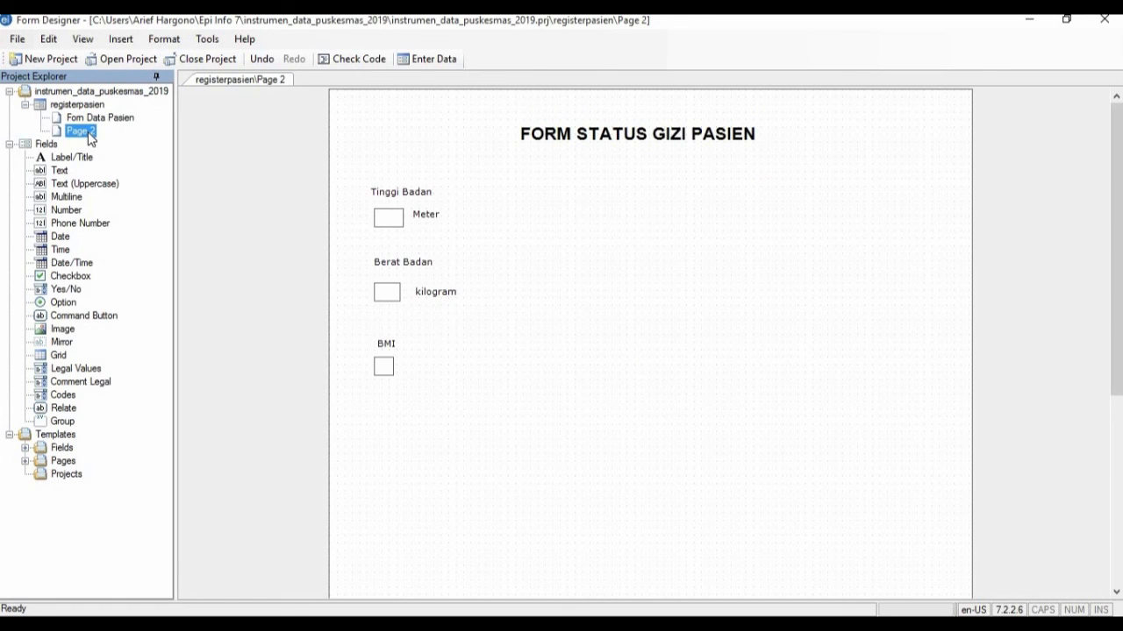
right_click(89, 138)
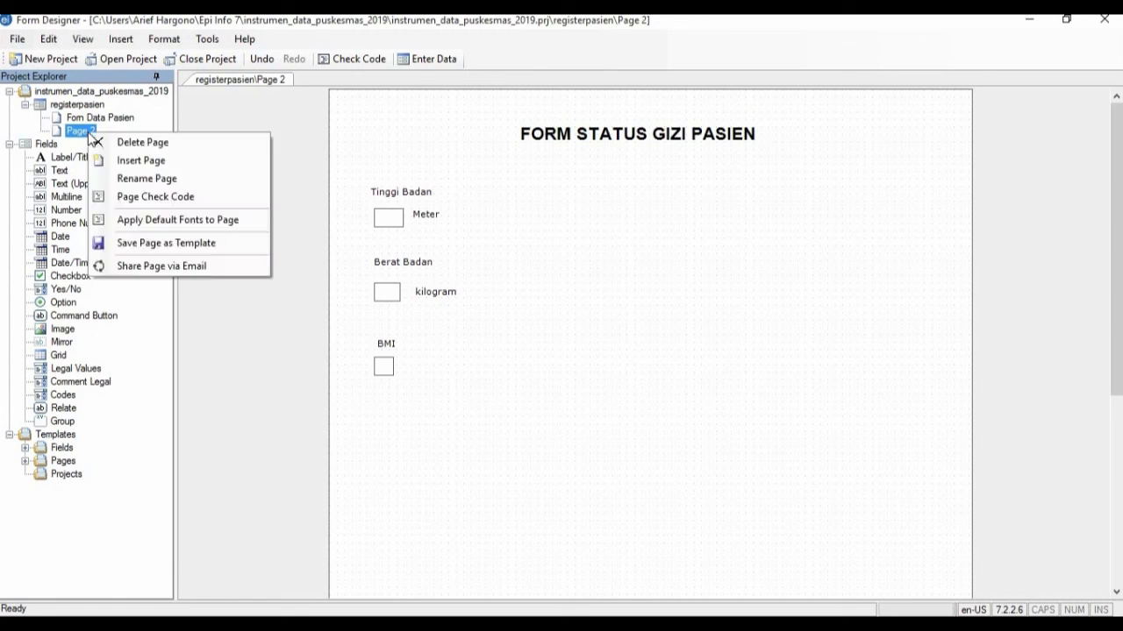
click(136, 179)
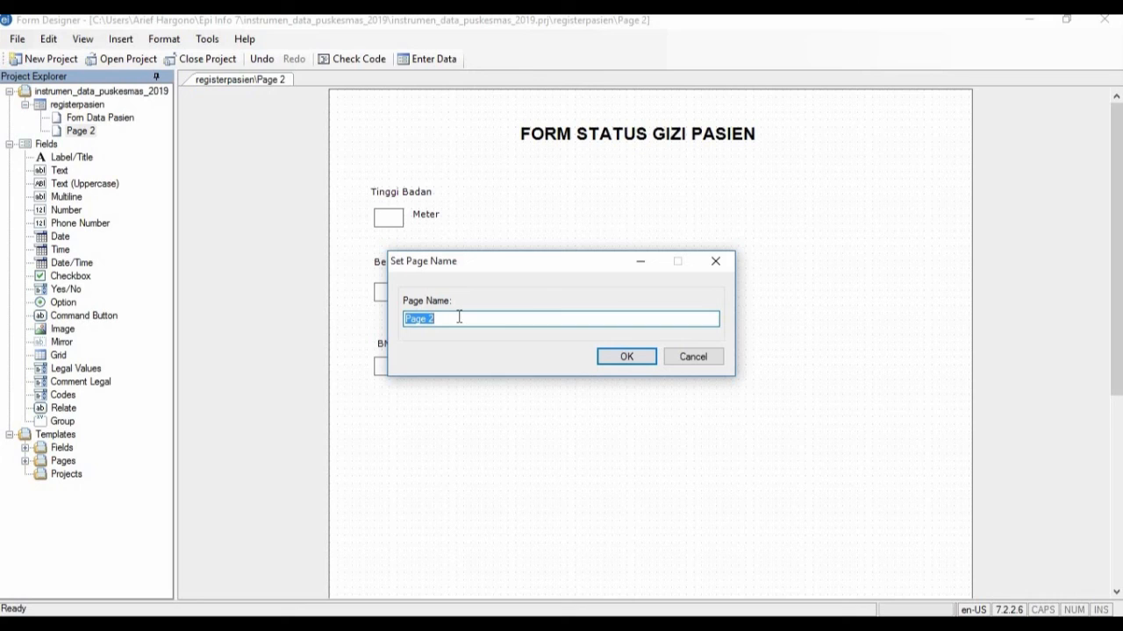
text(Form Data Status Gizi)
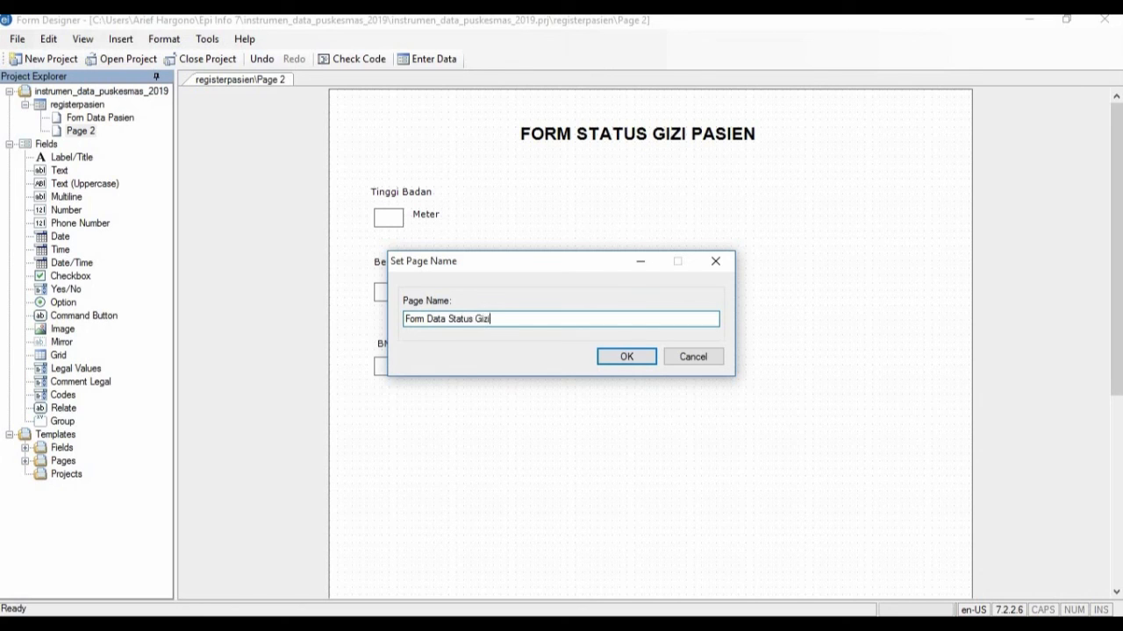
click(626, 356)
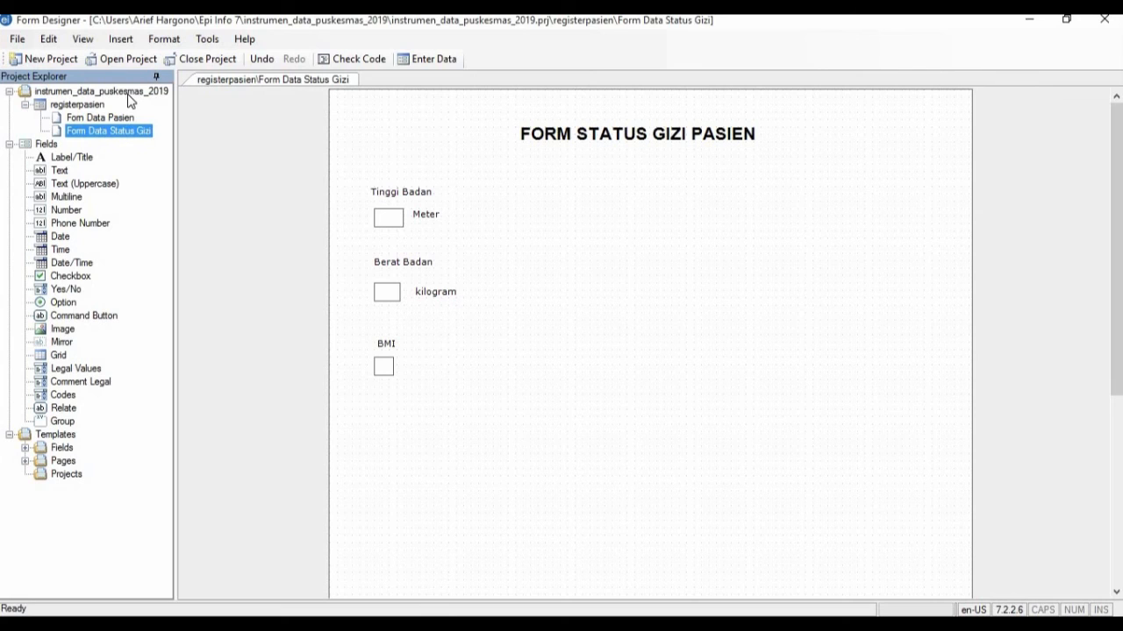
- Add a new form named surveikepuasanpasien to the instrumen_data_puskesmas_2019 project
click(129, 93)
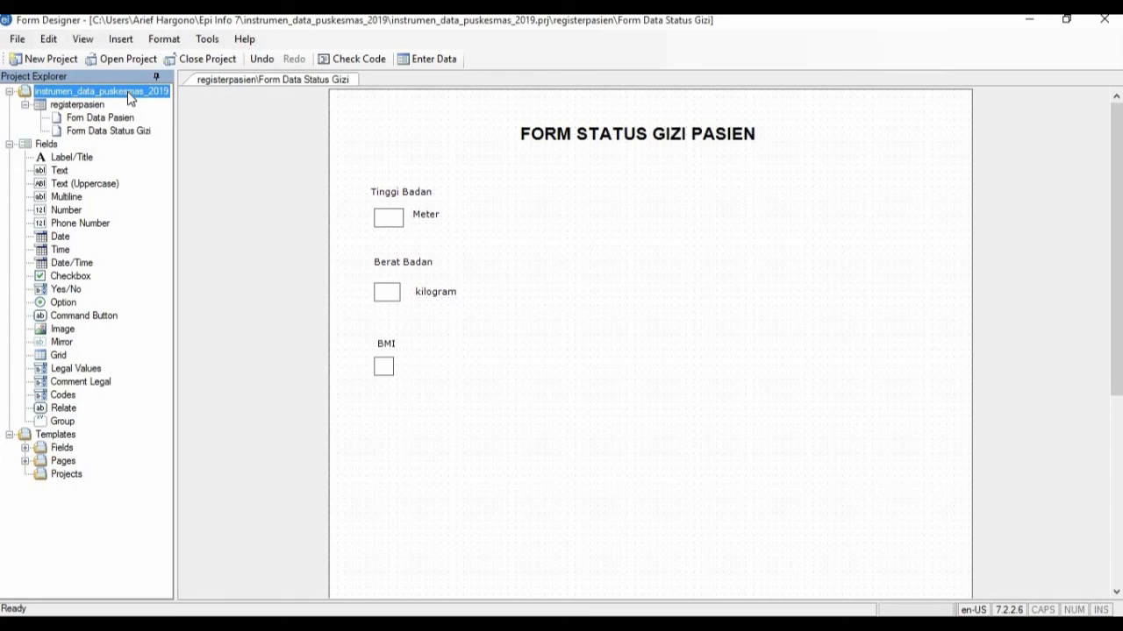
right_click(129, 95)
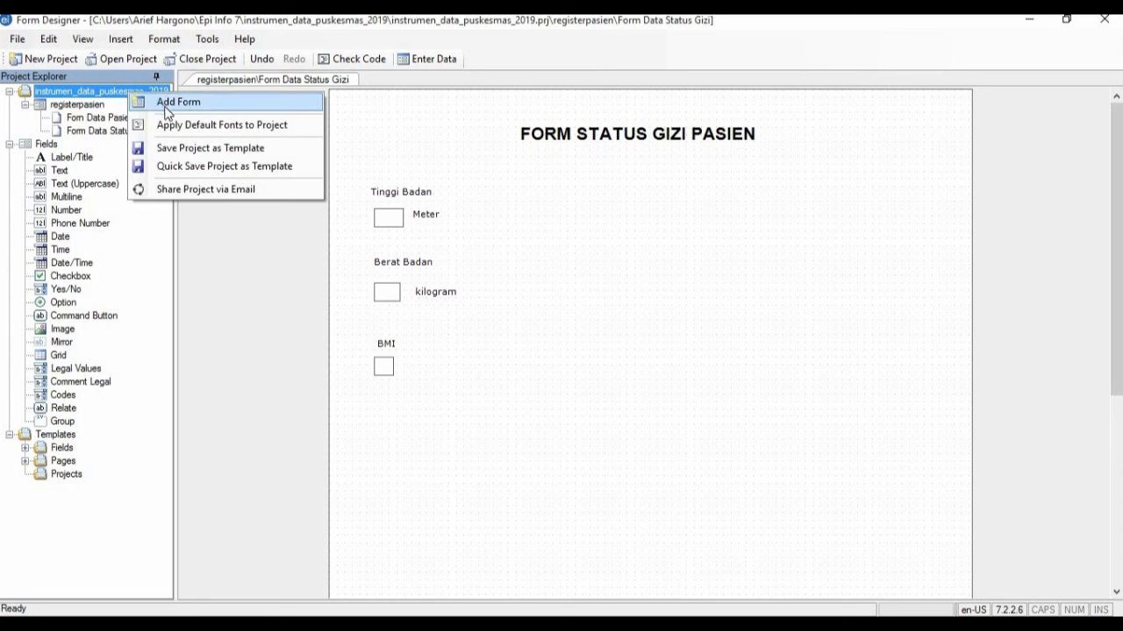
click(166, 105)
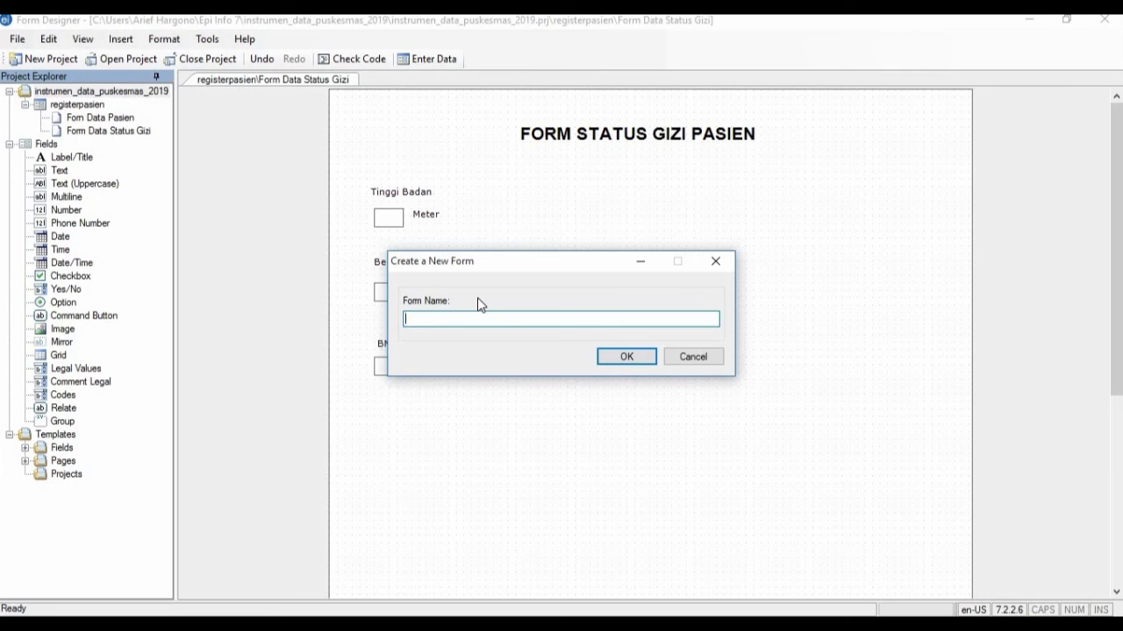
text(surveikepuasanpasien)
click(628, 359)
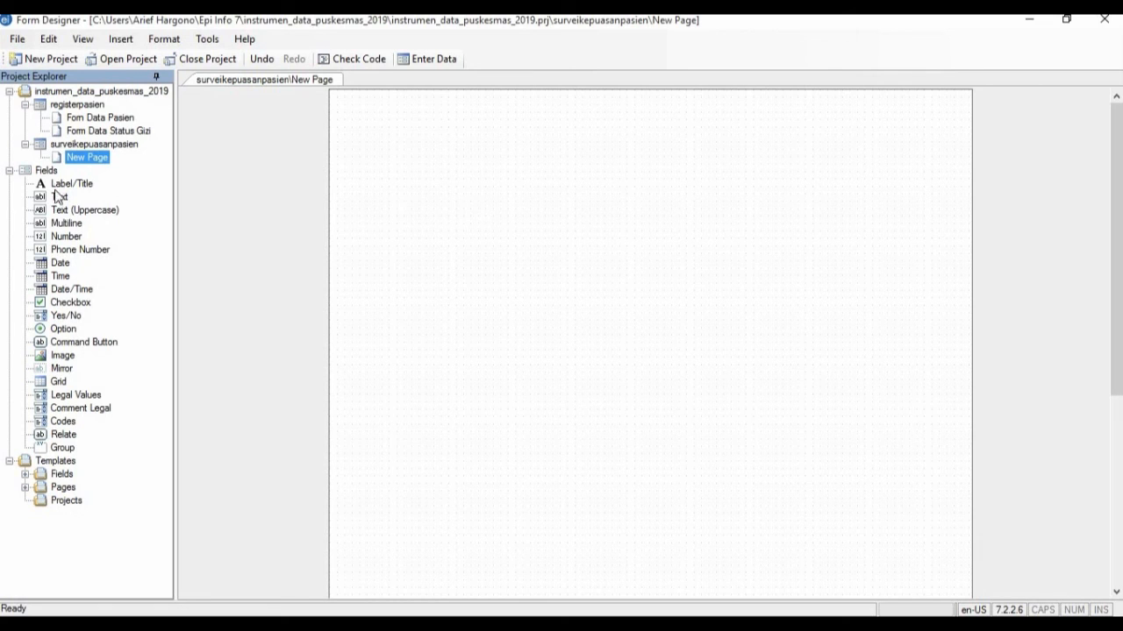
- Start a label on the new survey page with the text SURVEI KEPUASAN PASIEN and field name title001
double_click(88, 186)
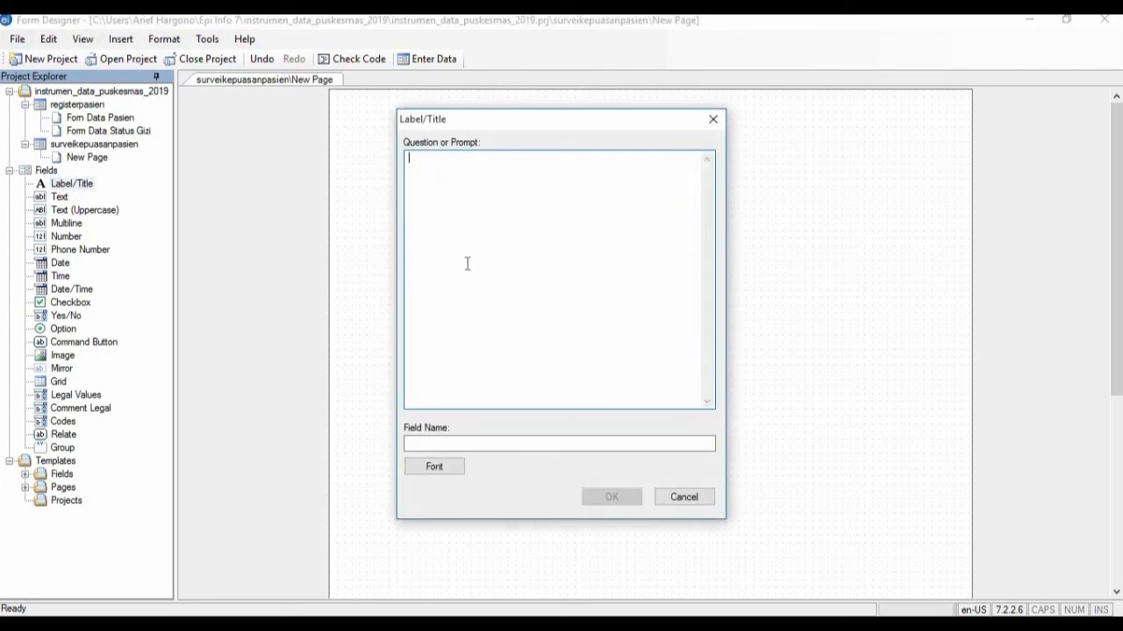
text(SURVEI KE)
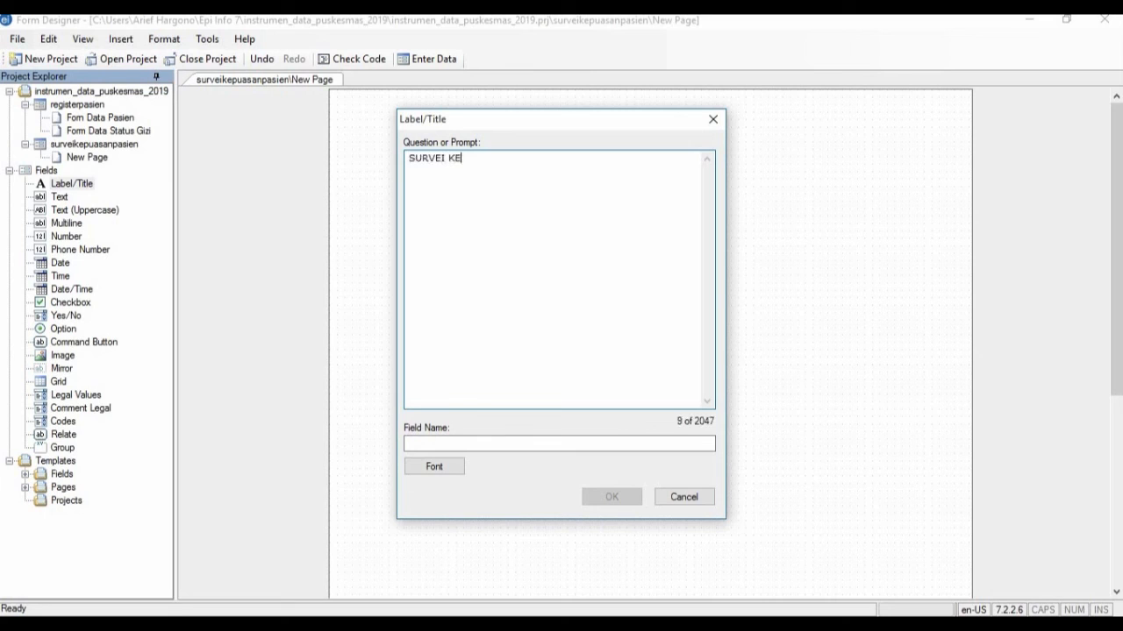
text(PUASAN PASIEN)
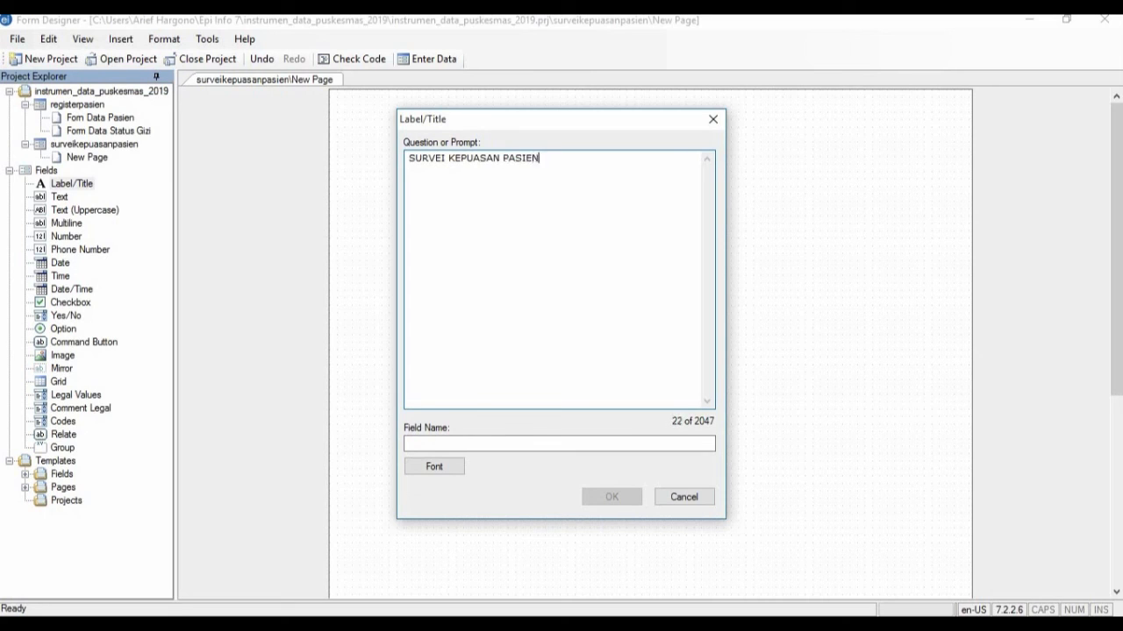
click(411, 443)
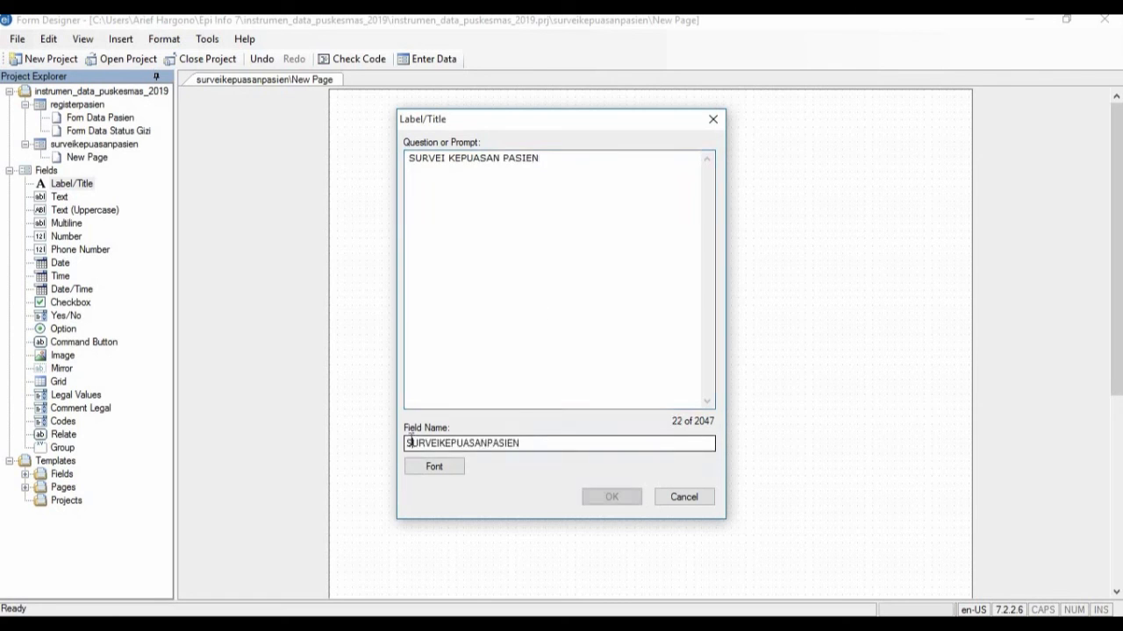
drag(534, 444, 387, 451)
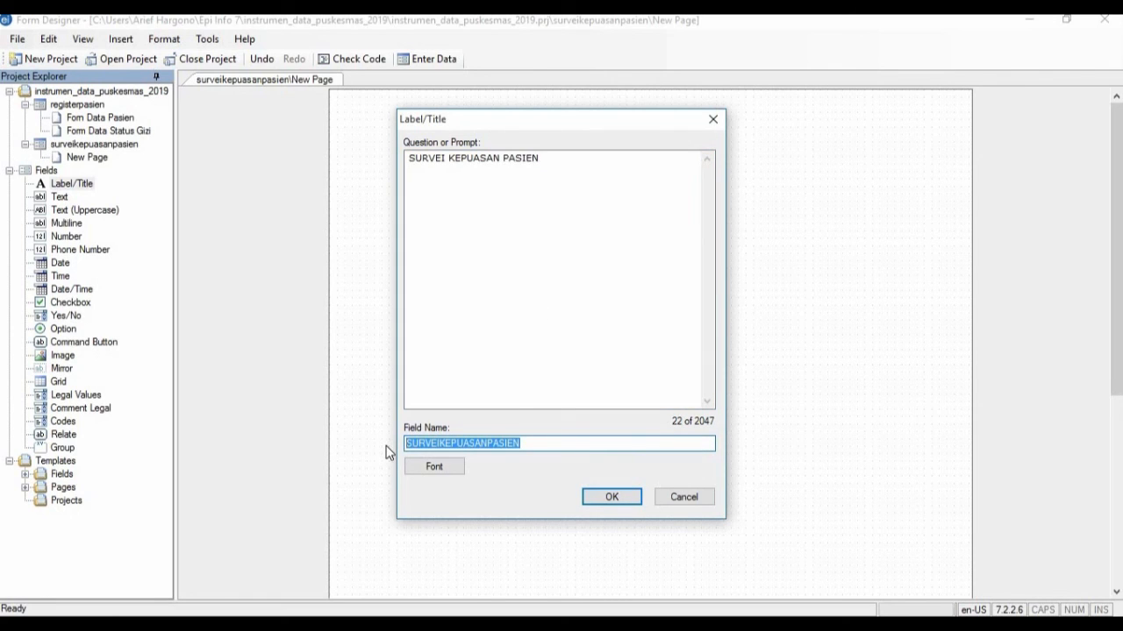
text(title)
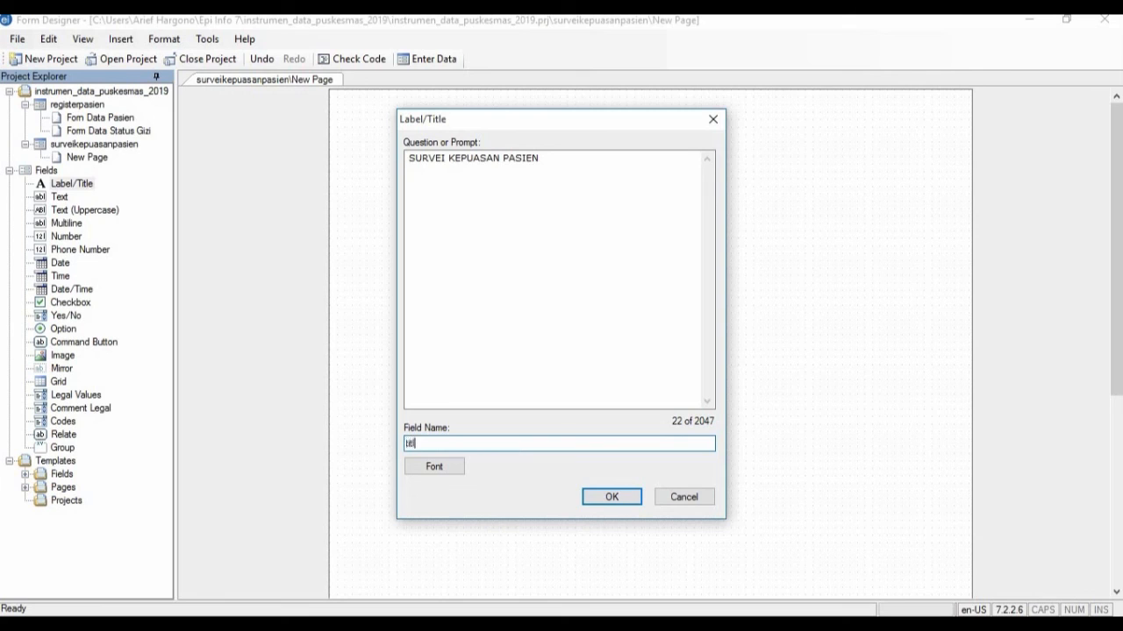
text(001)
- Set the survey title's font to Arial, Bold, size 16
click(432, 470)
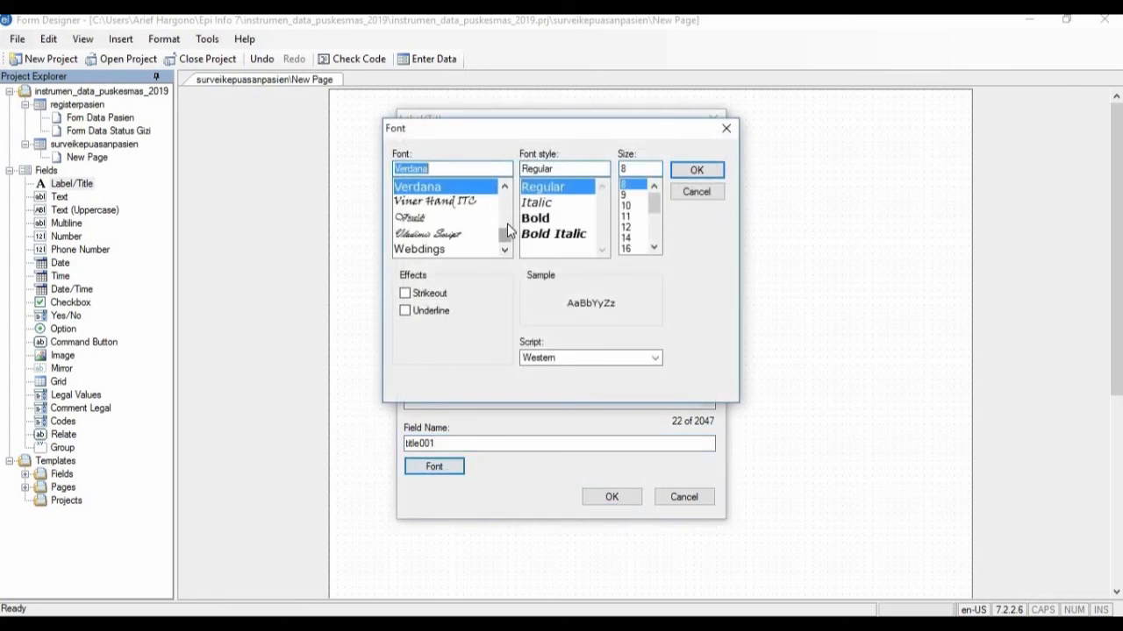
drag(503, 235, 501, 203)
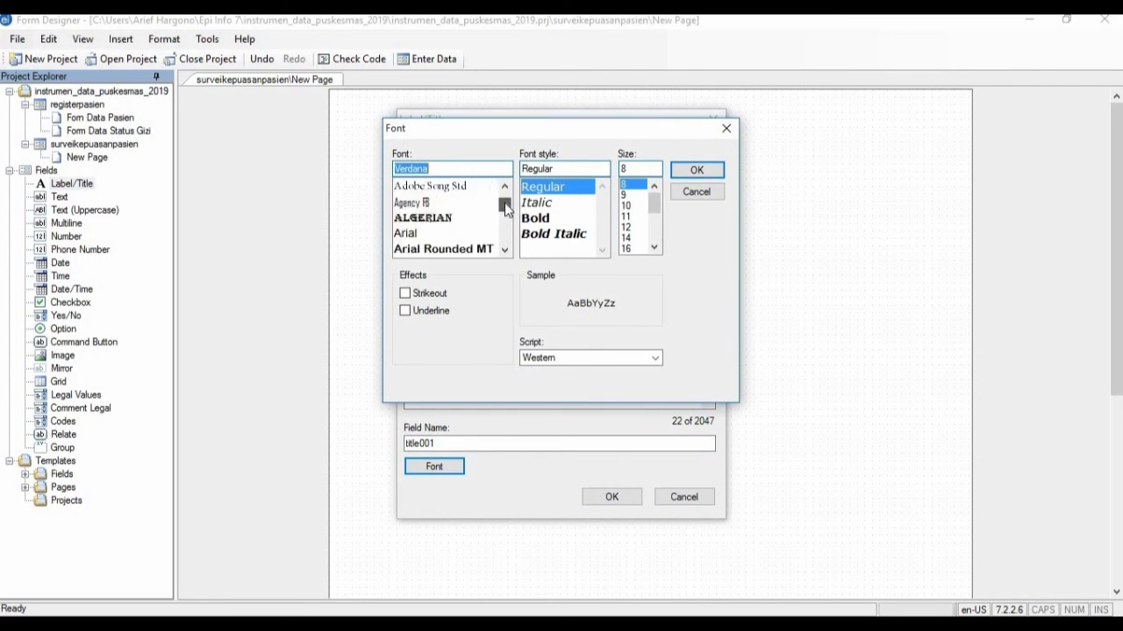
click(417, 233)
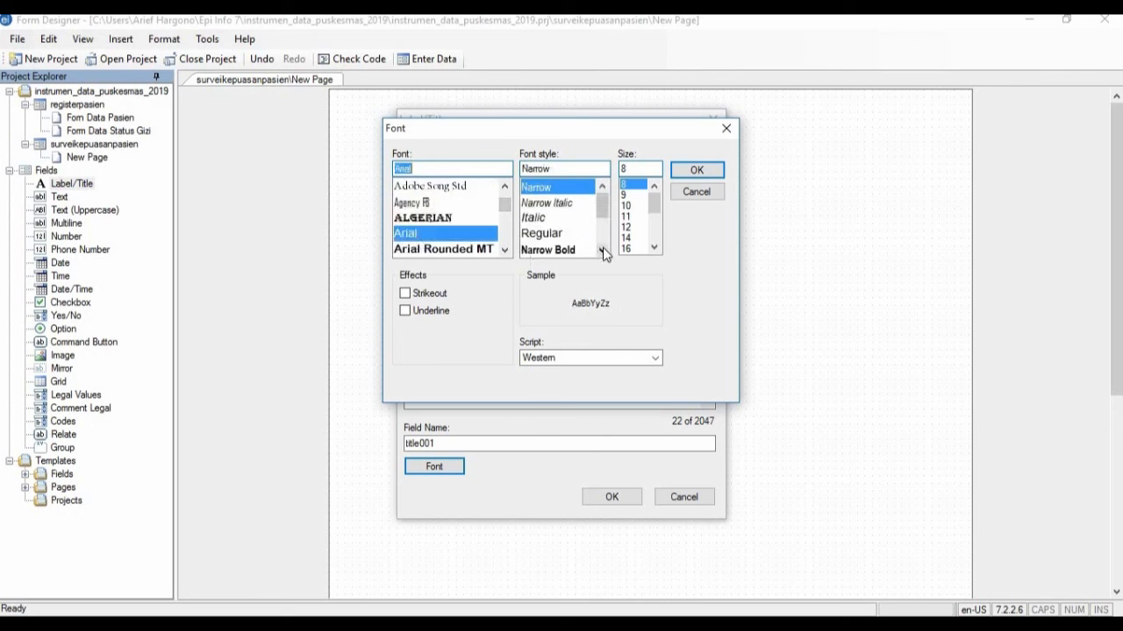
click(602, 249)
click(601, 249)
click(601, 249)
click(602, 249)
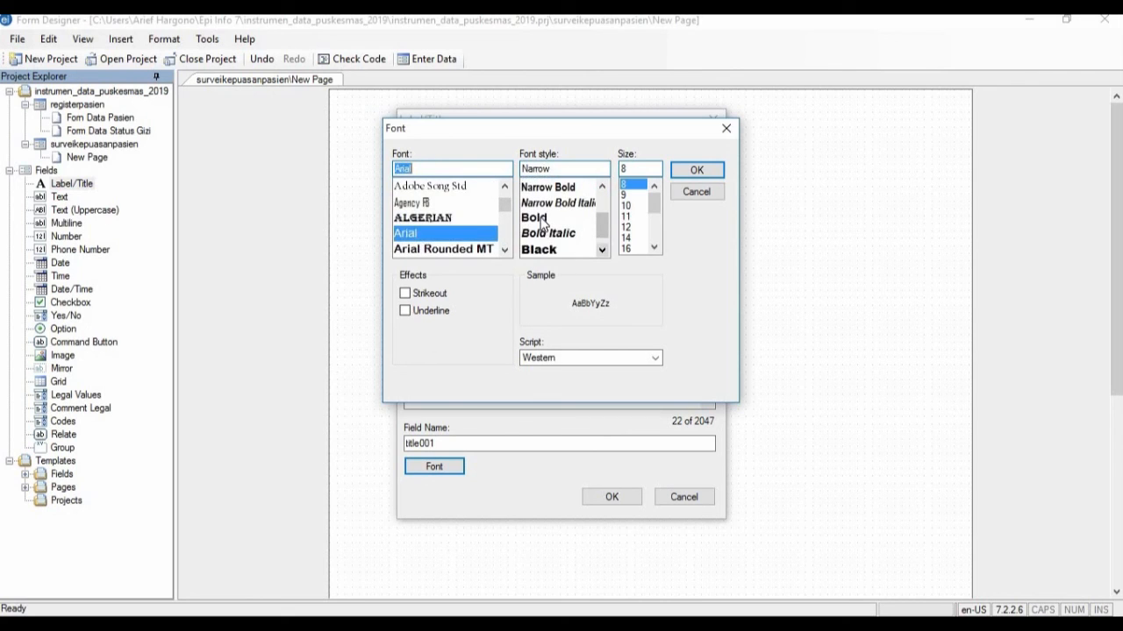
click(540, 219)
click(653, 248)
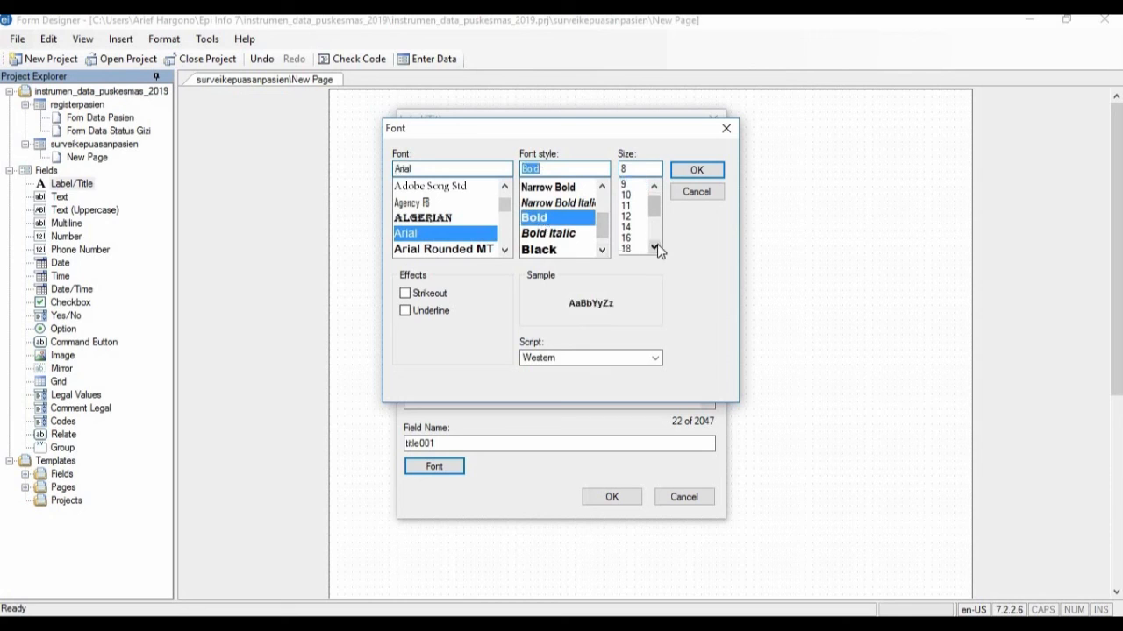
click(632, 238)
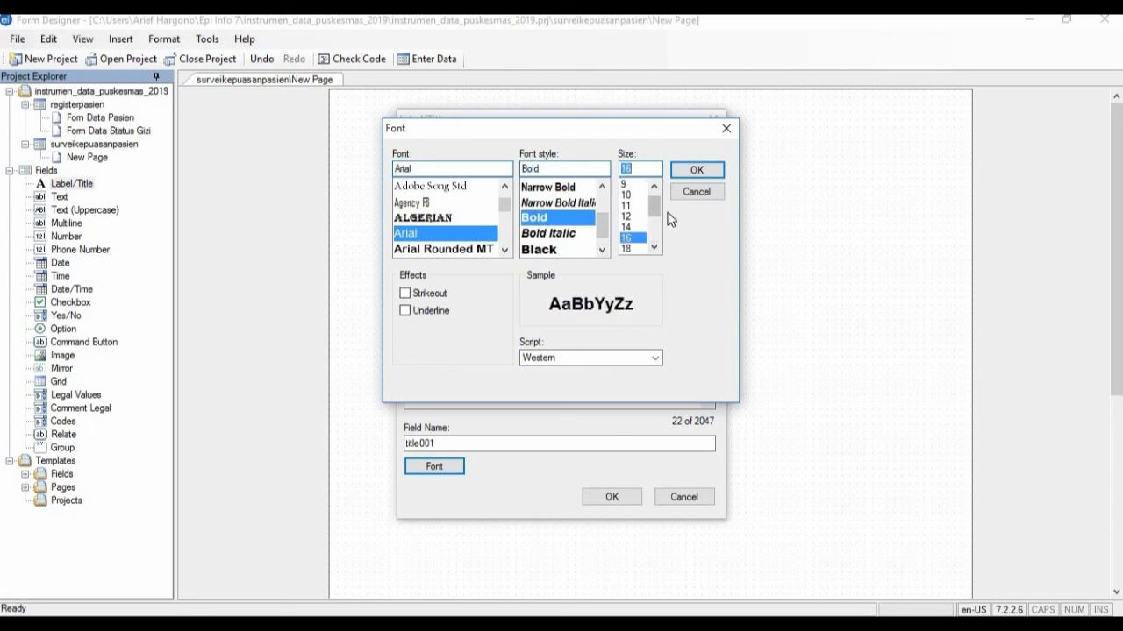
click(686, 169)
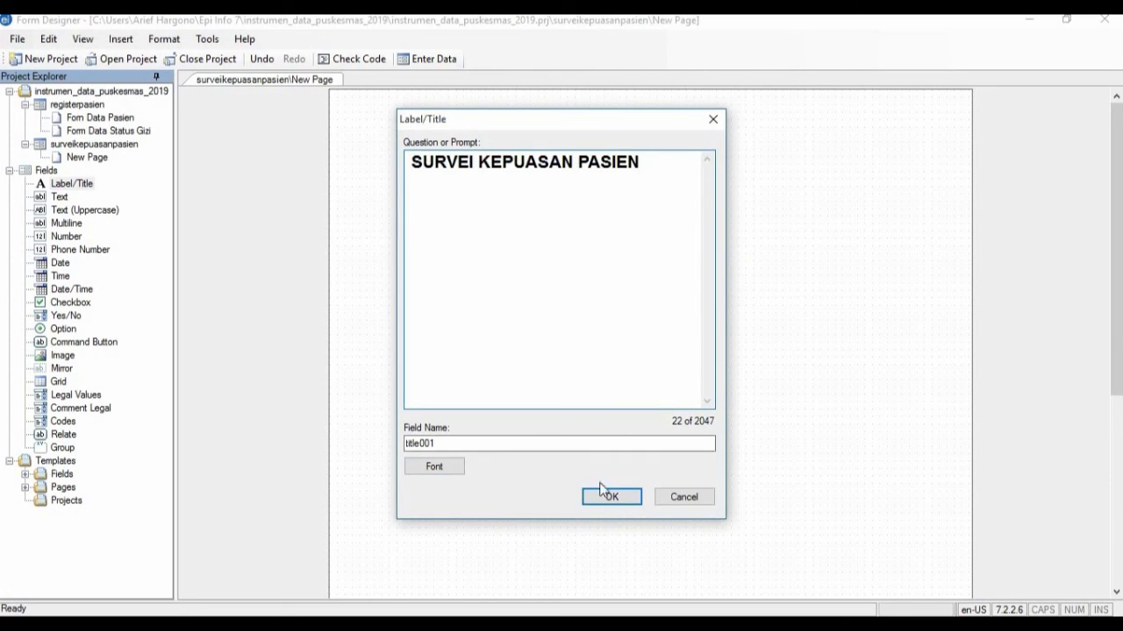
- Create the SURVEI KEPUASAN PASIEN title and place it centred near the top of the page
click(611, 496)
drag(522, 117, 666, 146)
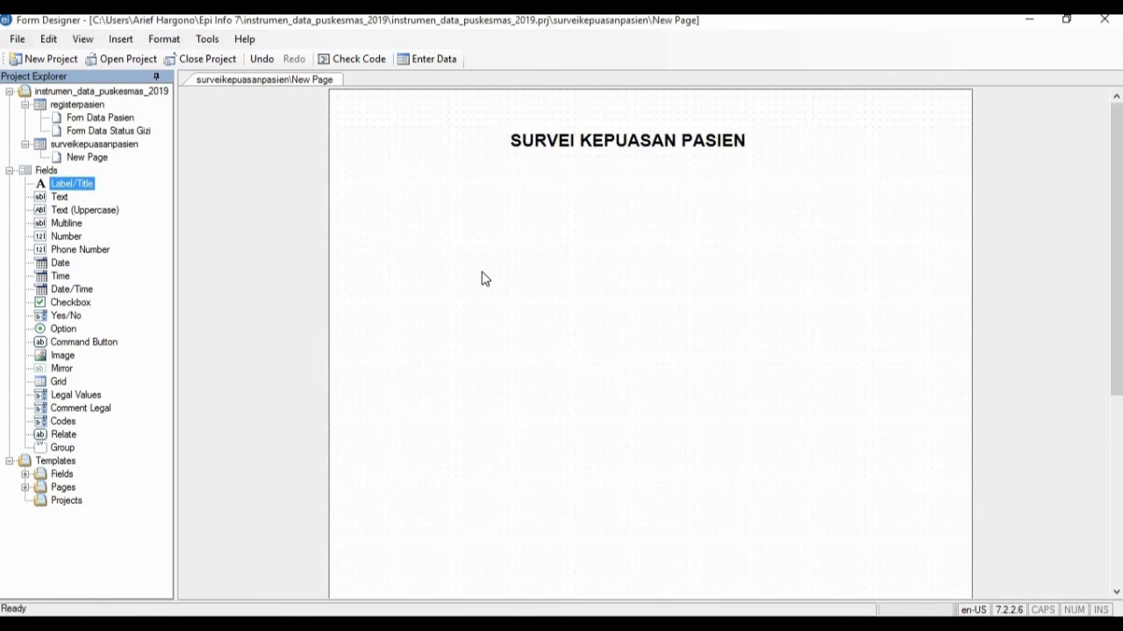